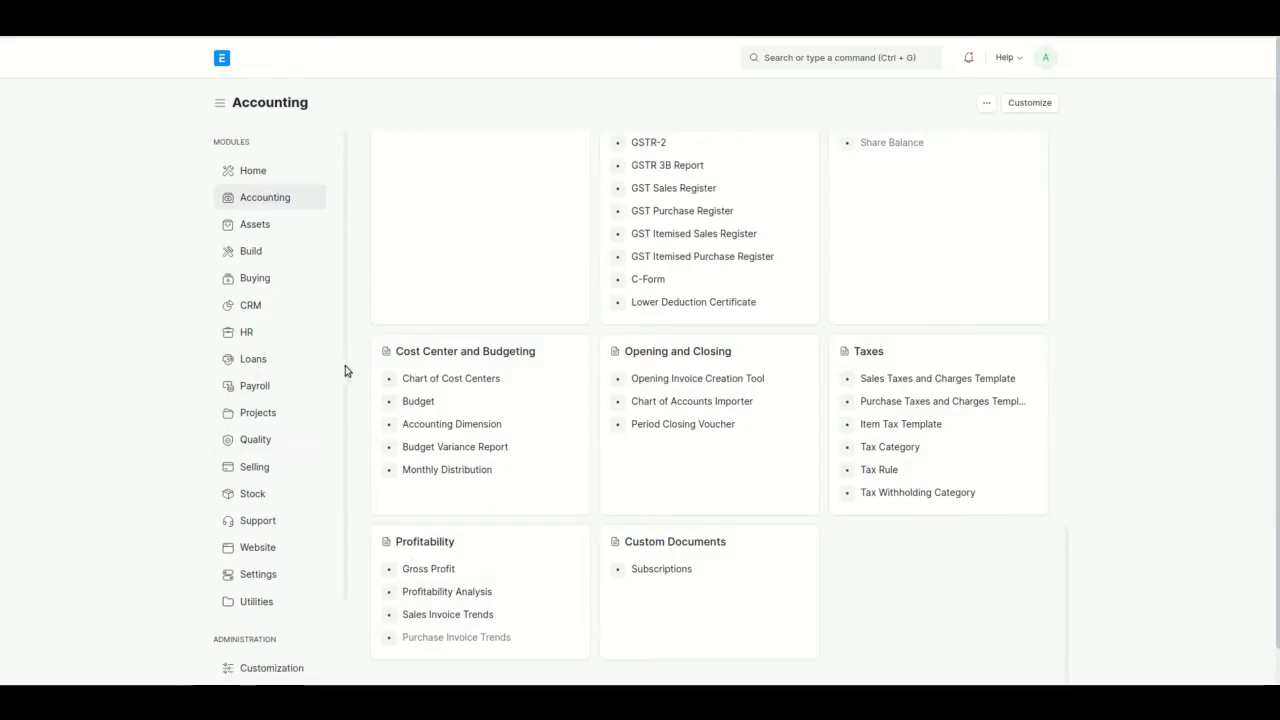
- Look through Subscription Management in Accounting, view the Airtel Daily pack subscription plan, and return to the Accounting module
scroll(375, 184, up, 4)
scroll(391, 294, up, 1)
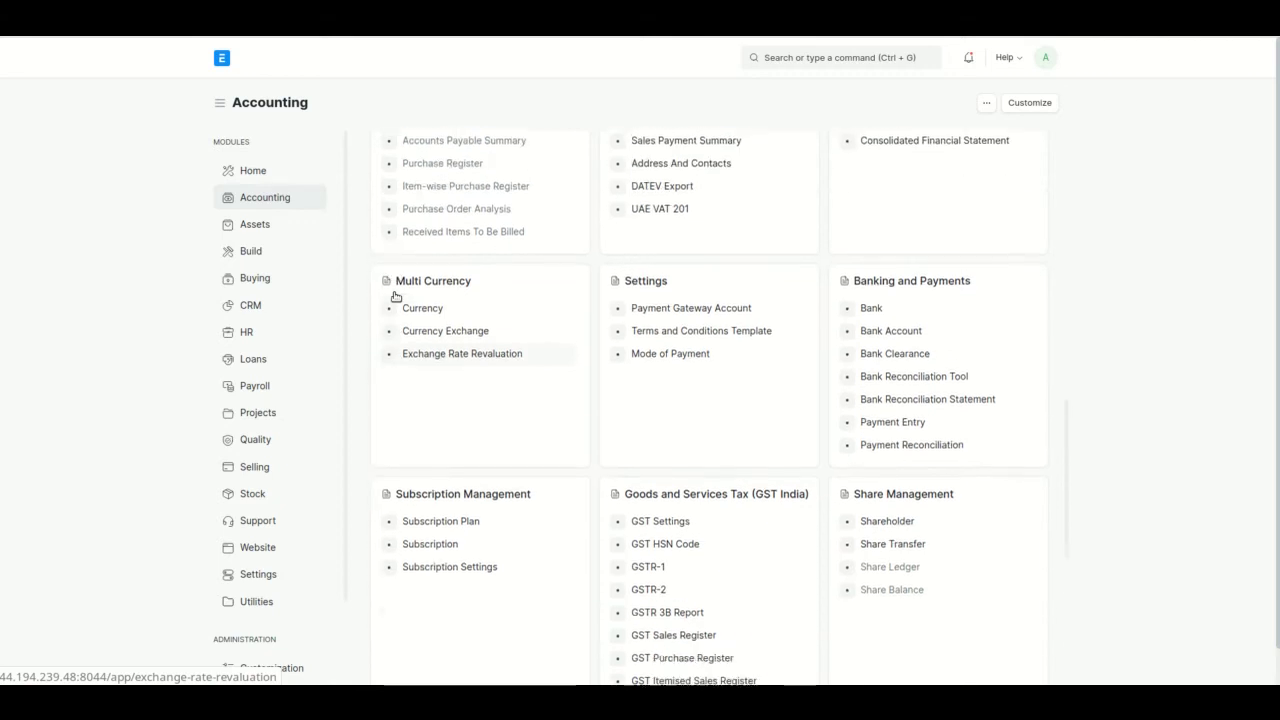
scroll(394, 294, down, 3)
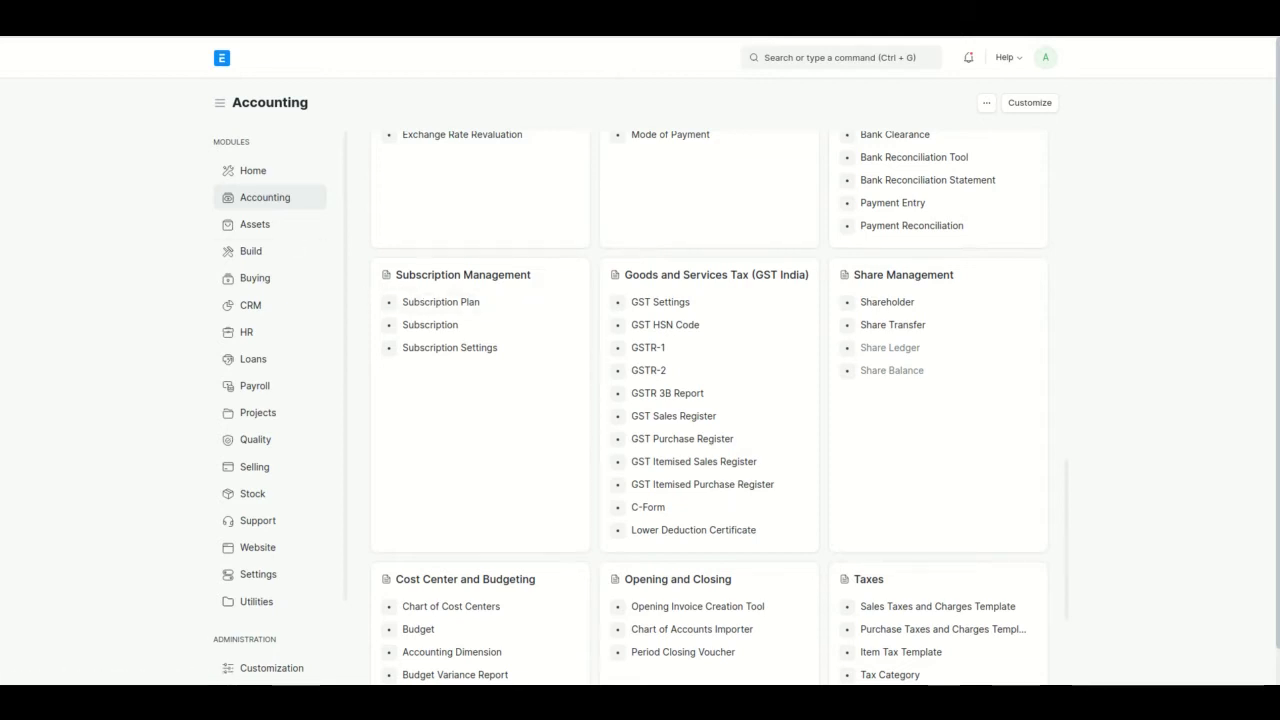
click(449, 347)
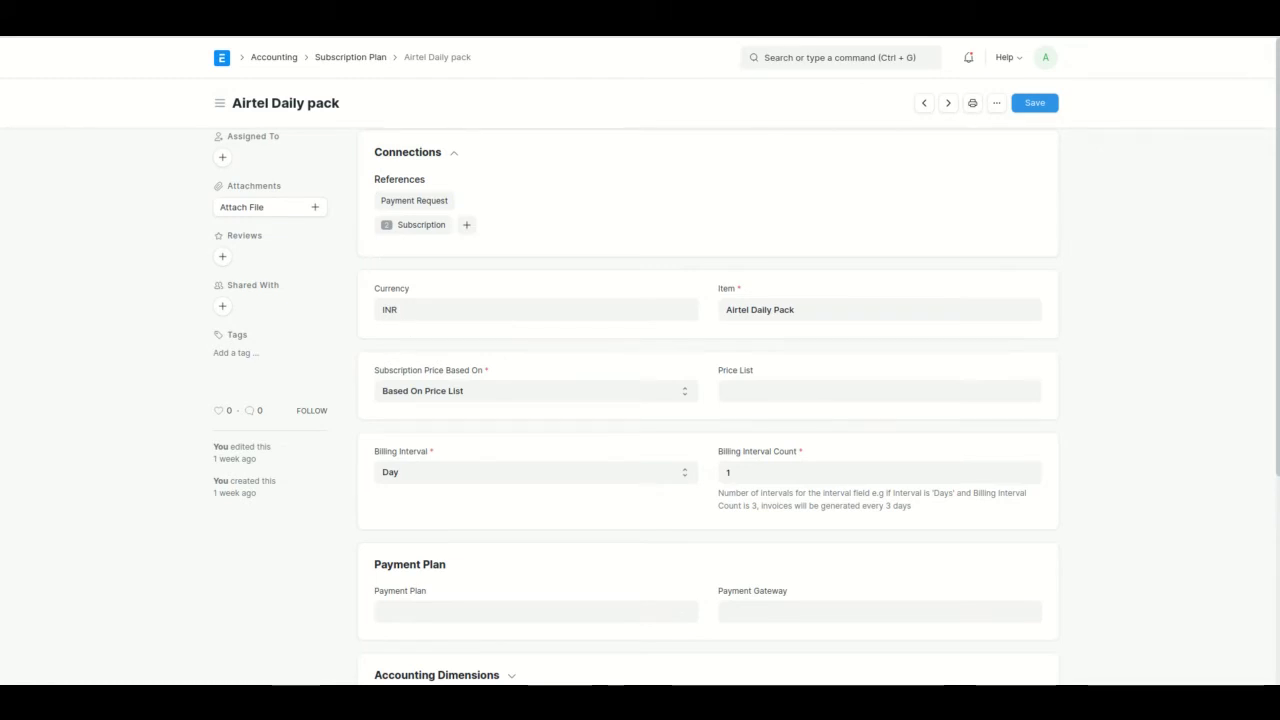
click(274, 57)
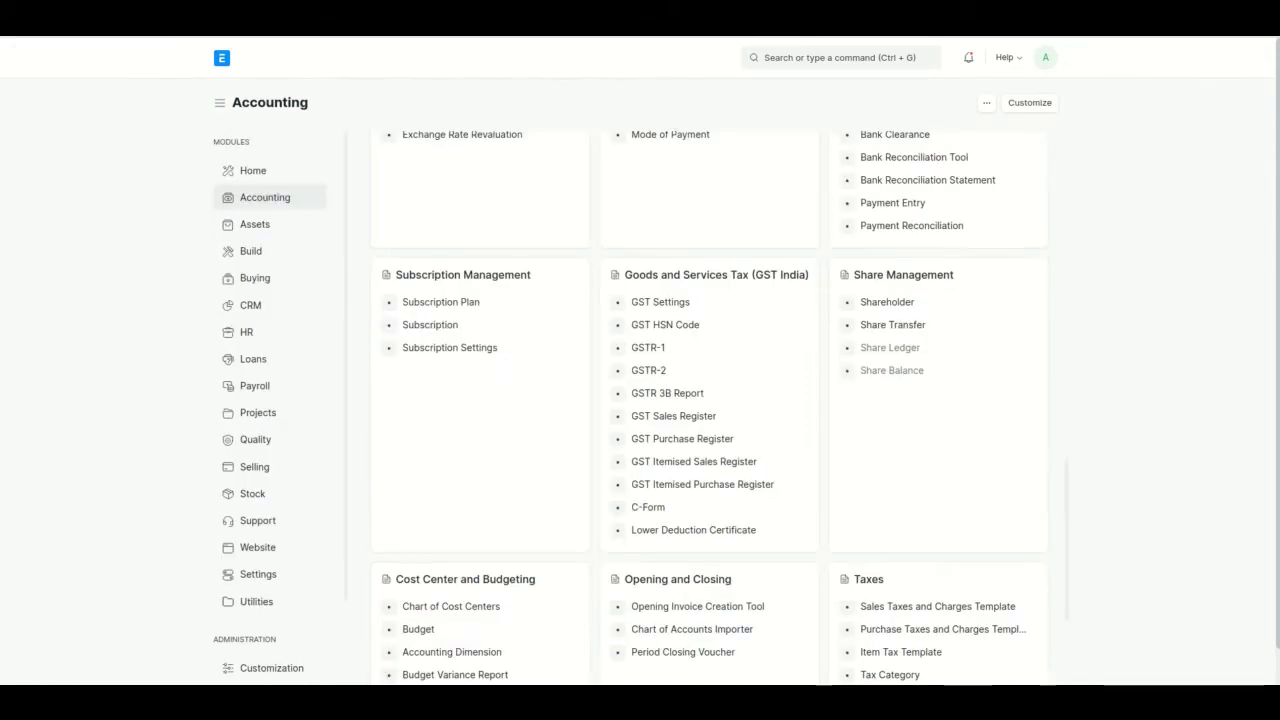
- Open the Subscription list from Subscription Management and start a new subscription record
click(442, 326)
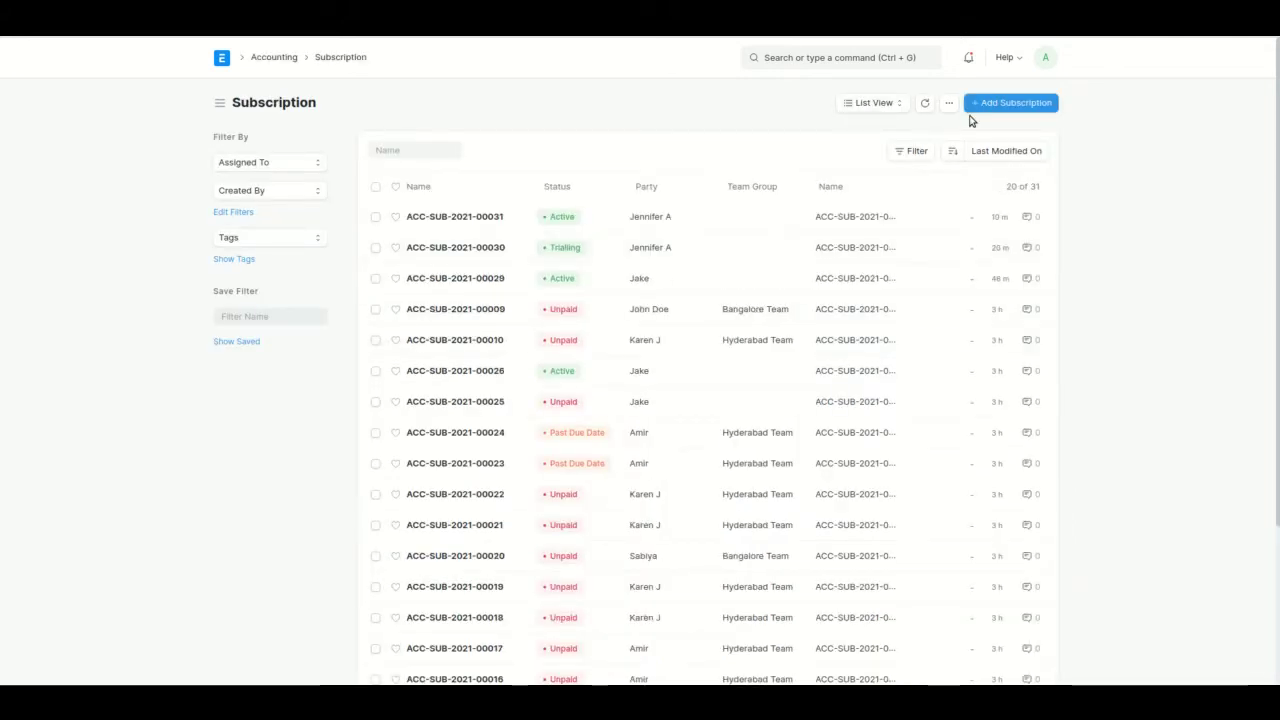
click(1017, 106)
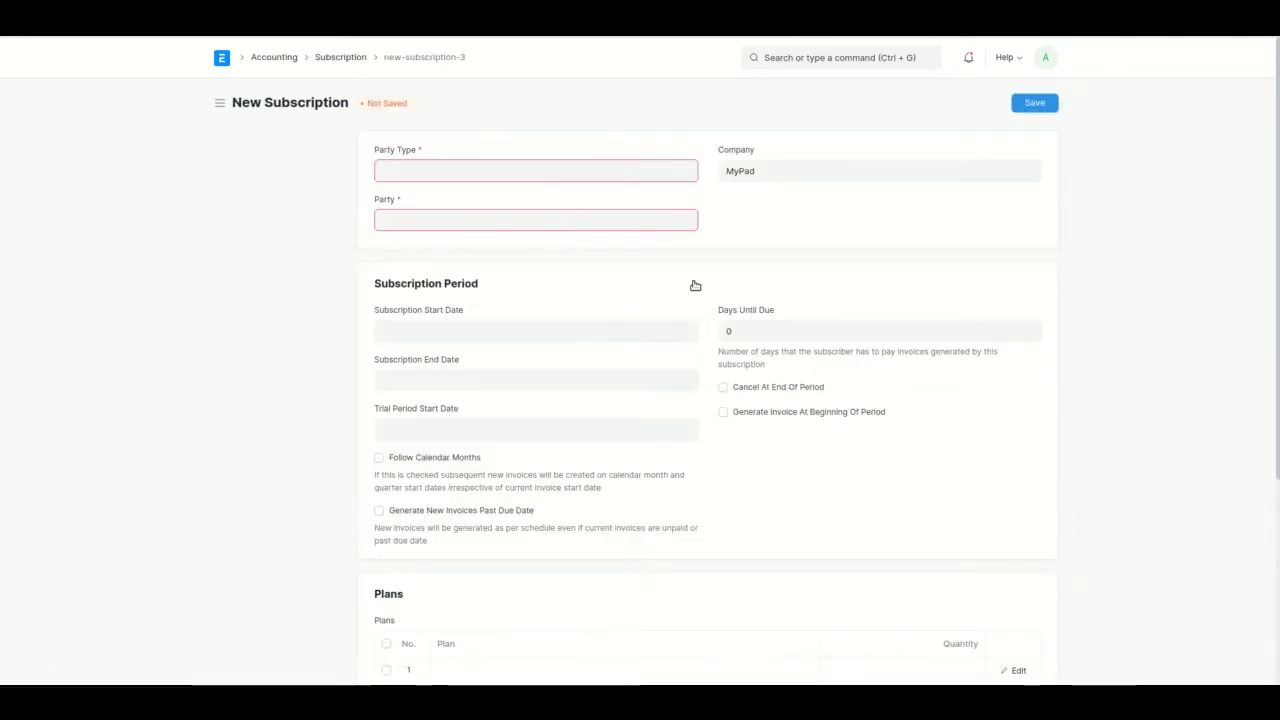
scroll(471, 381, down, 3)
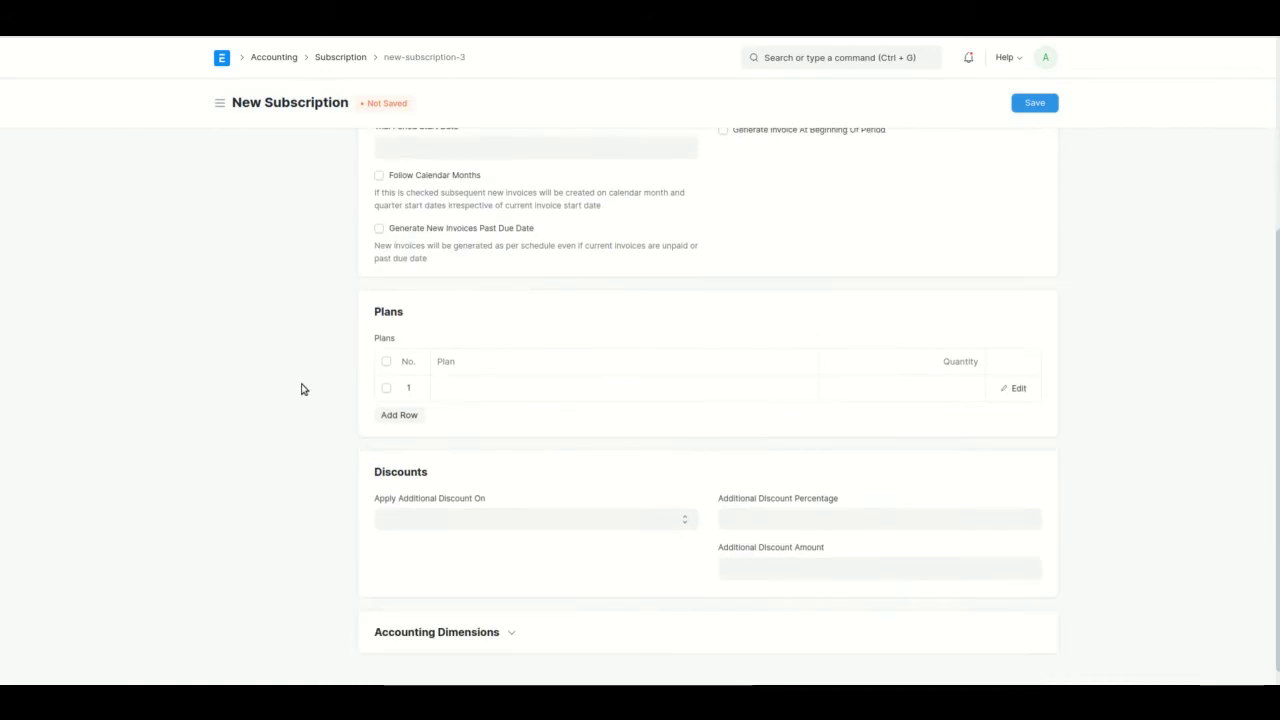
scroll(294, 394, up, 3)
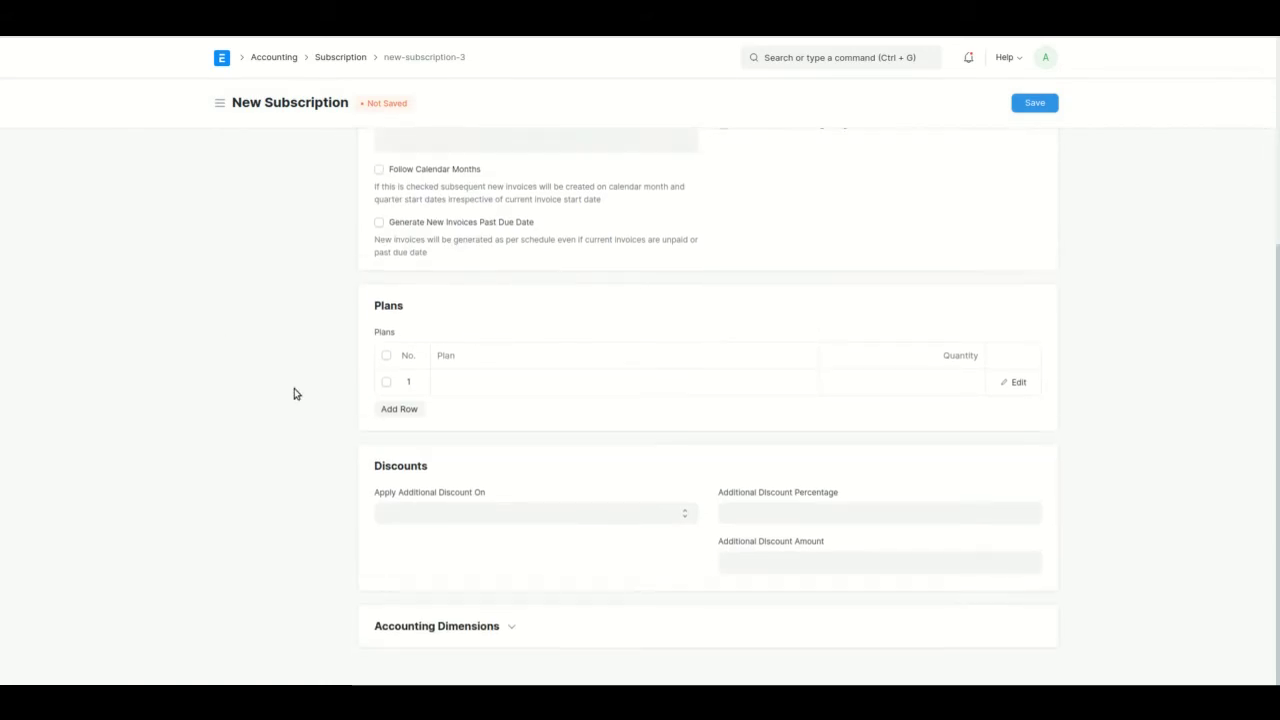
- Set the subscription's party type to Customer and select the customer's name as the party
scroll(467, 244, up, 1)
click(425, 168)
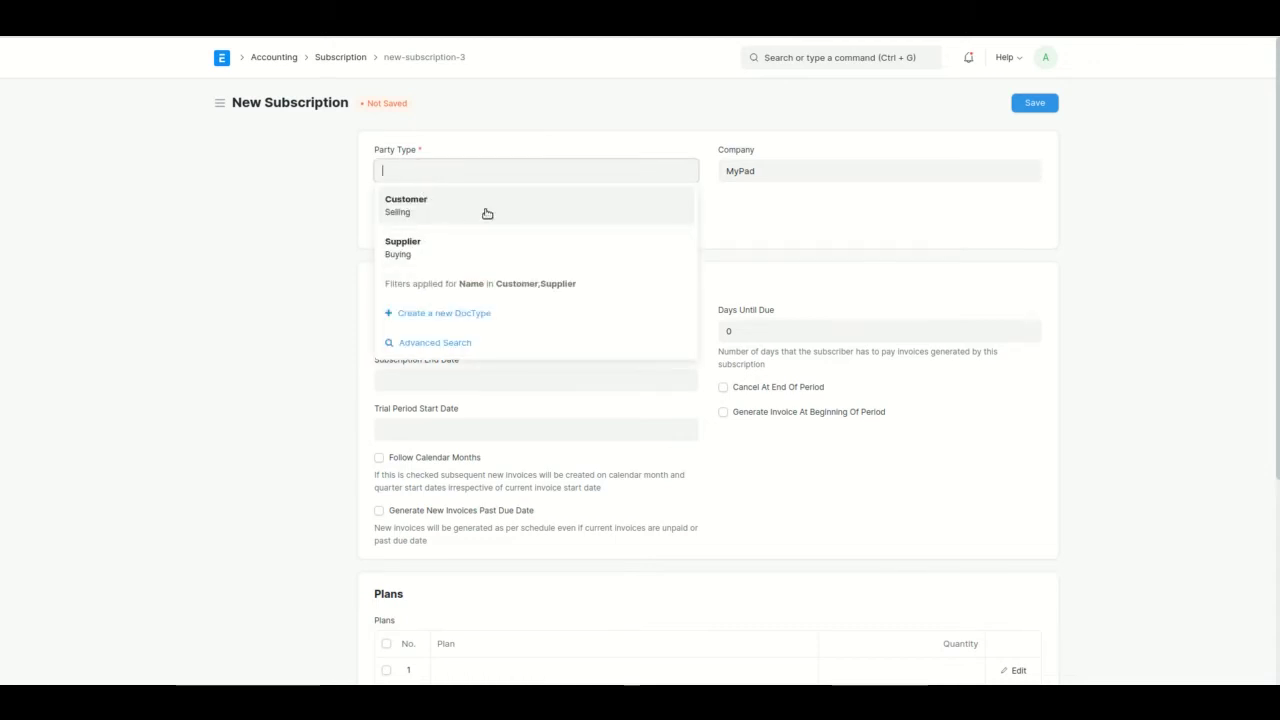
click(412, 199)
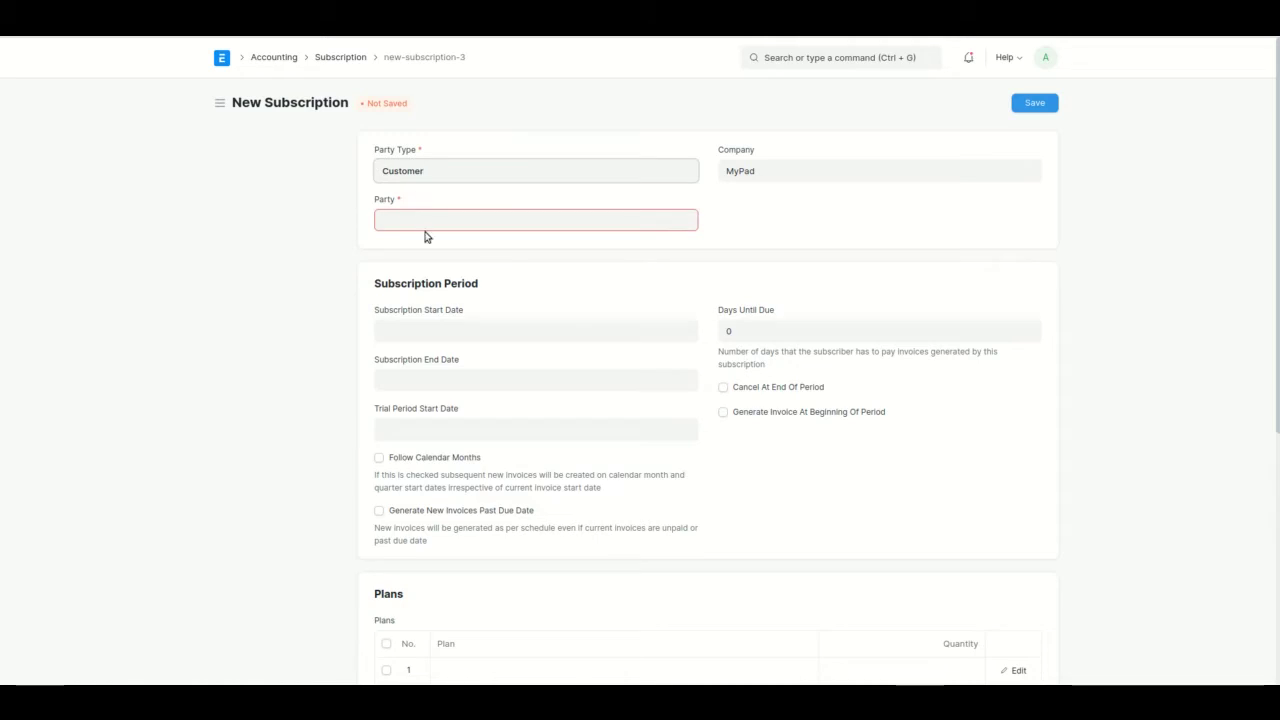
click(421, 227)
text(jenn)
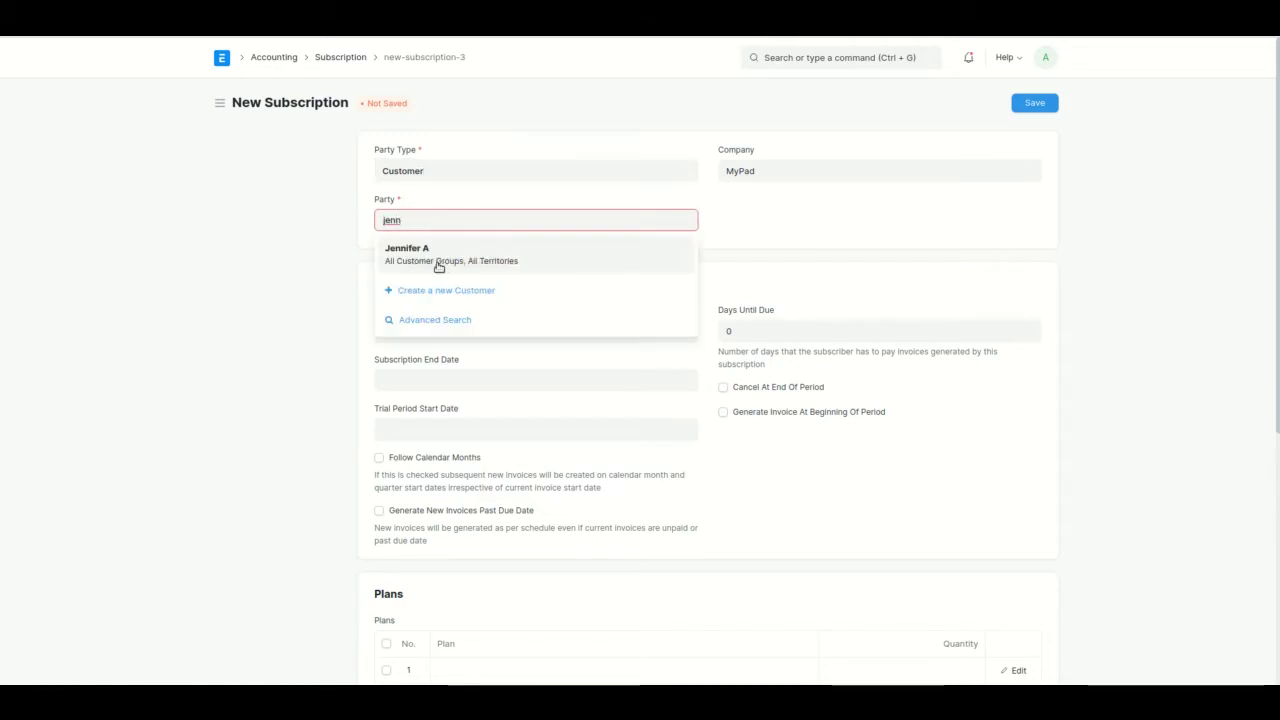
click(447, 263)
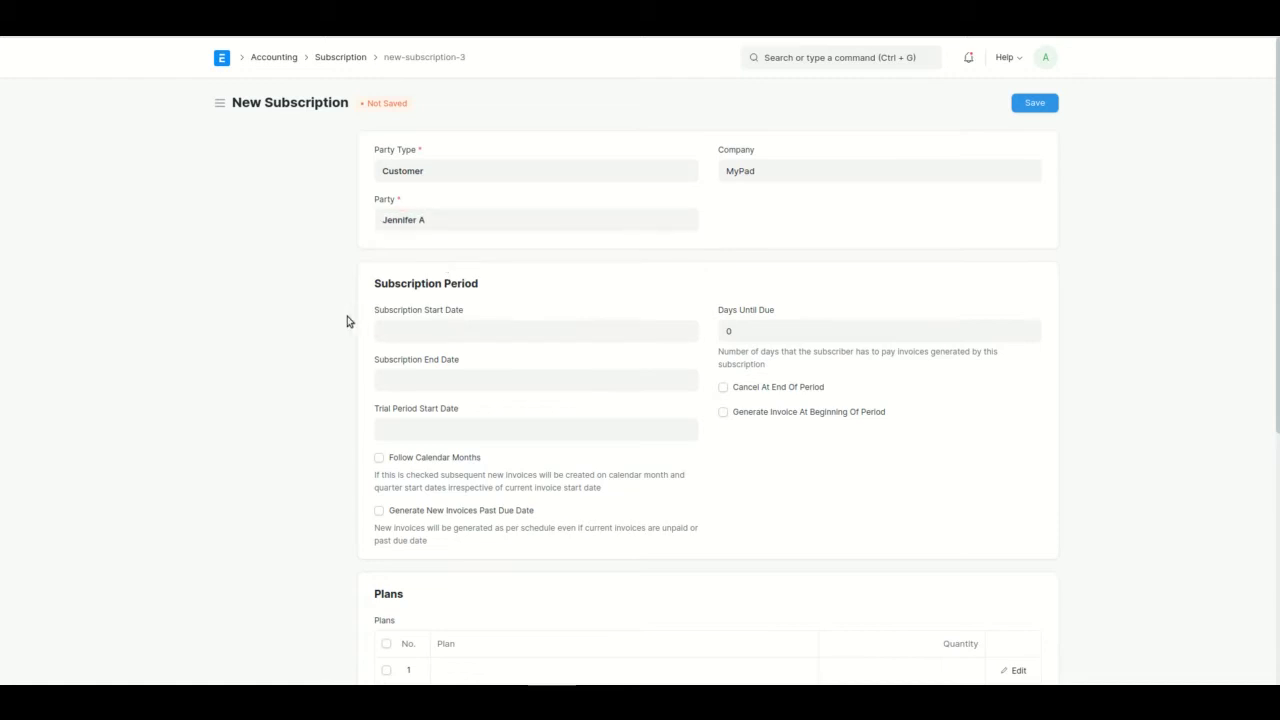
- Set the subscription start date to 28-10-2021
click(407, 332)
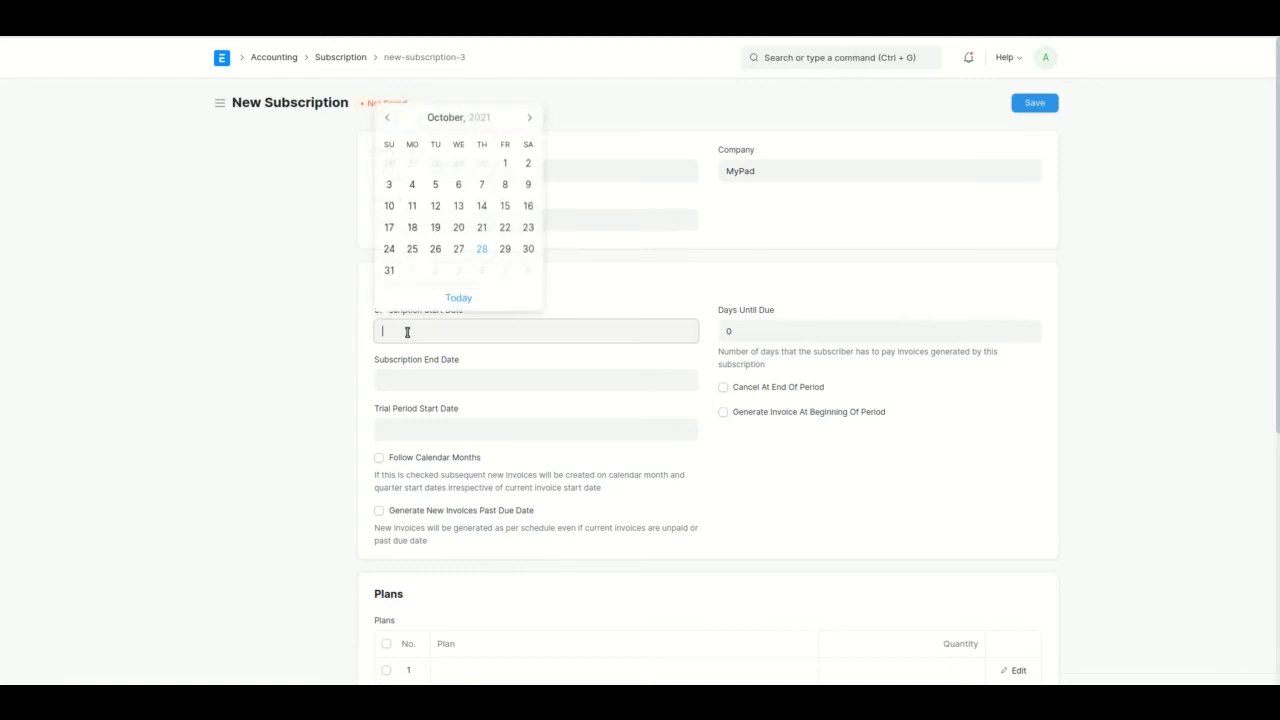
click(479, 256)
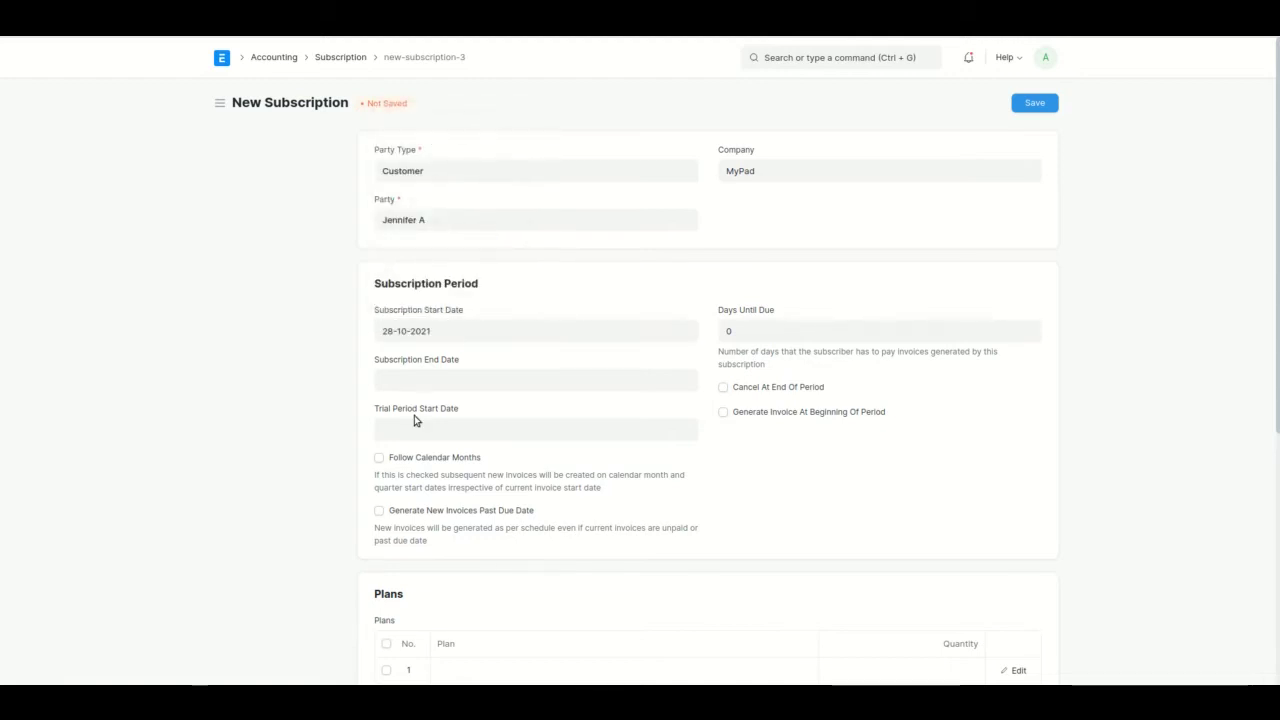
scroll(415, 420, down, 3)
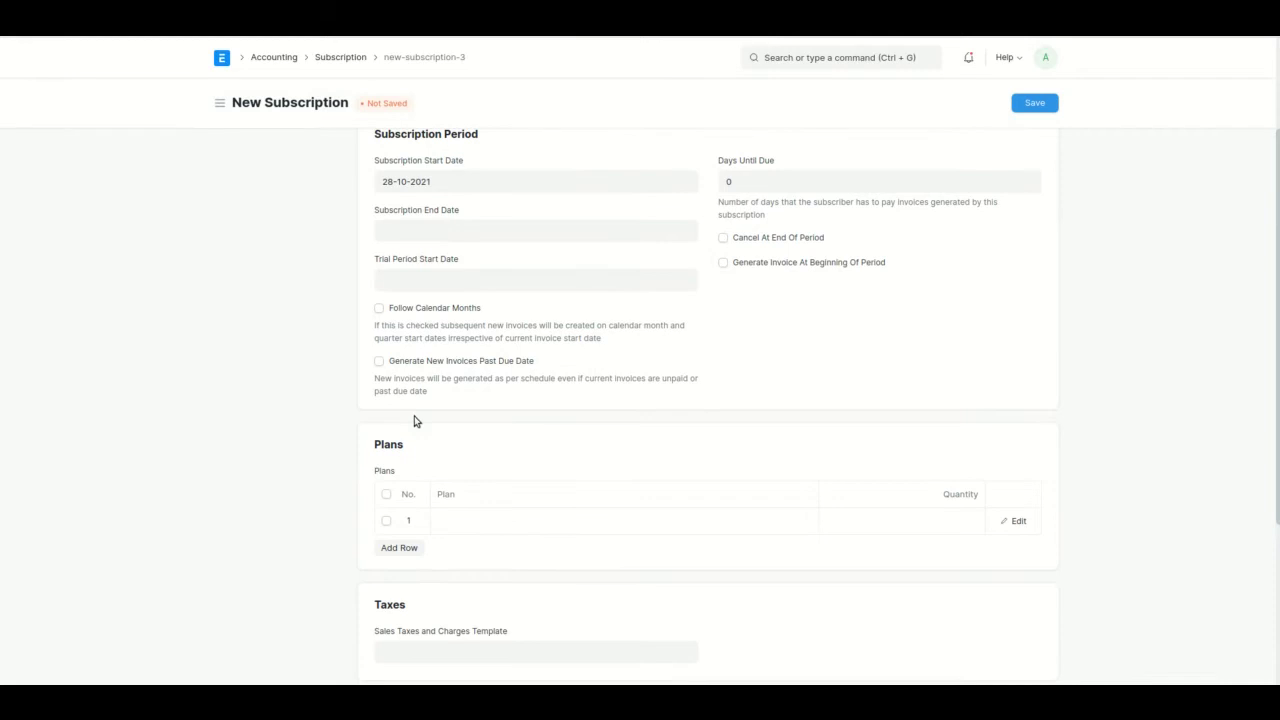
scroll(432, 374, up, 3)
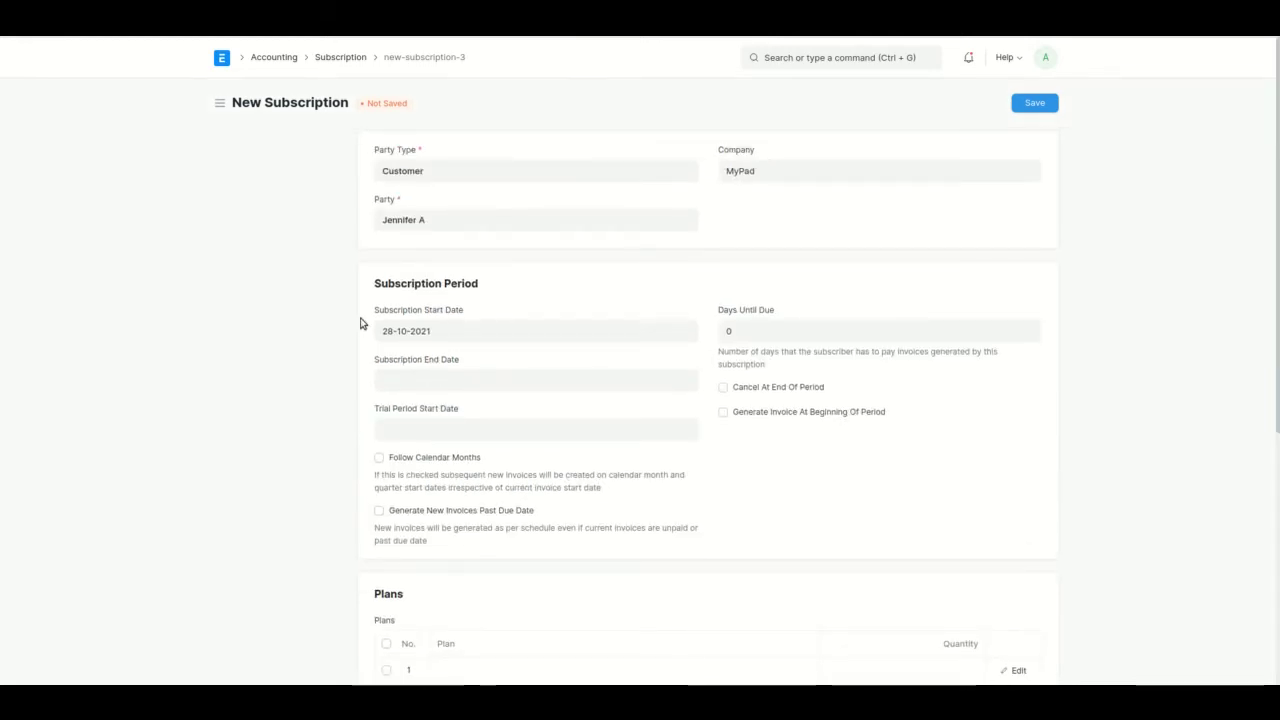
- Add the Spotify Premium - Yearly plan to the first row of the Plans table with a quantity of 1
scroll(331, 466, down, 3)
click(456, 505)
scroll(470, 505, down, 2)
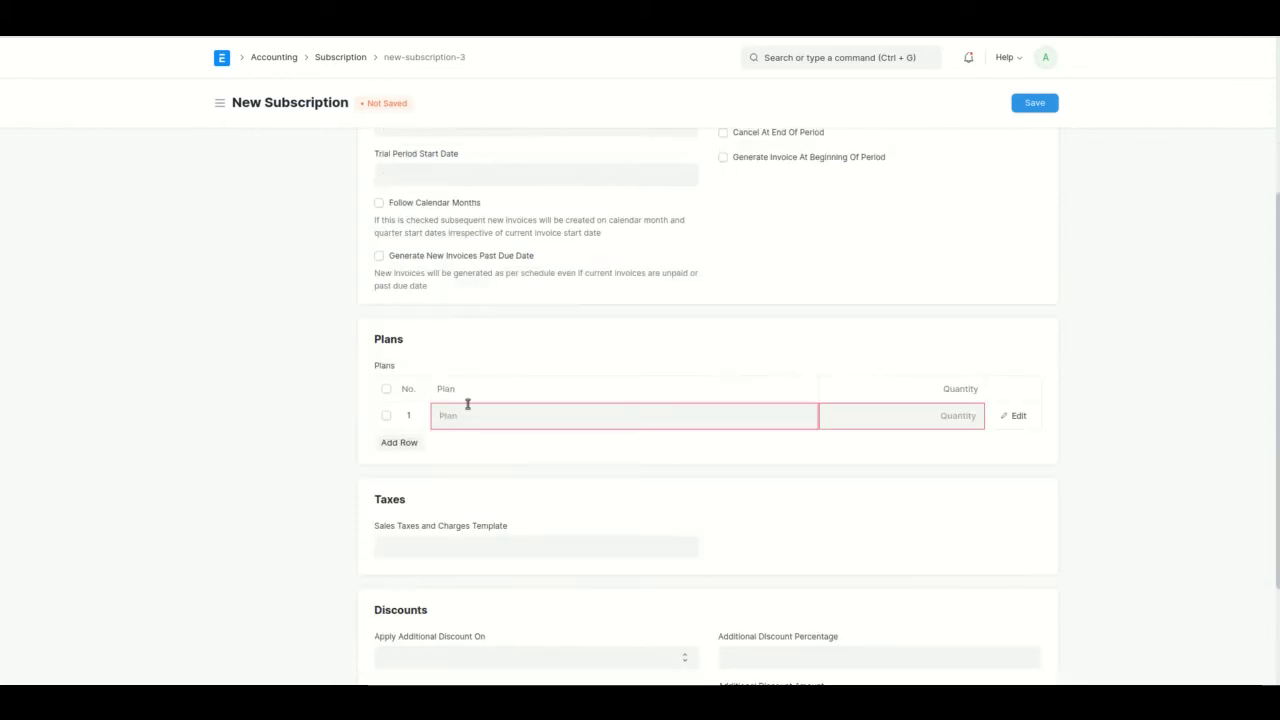
text(spot)
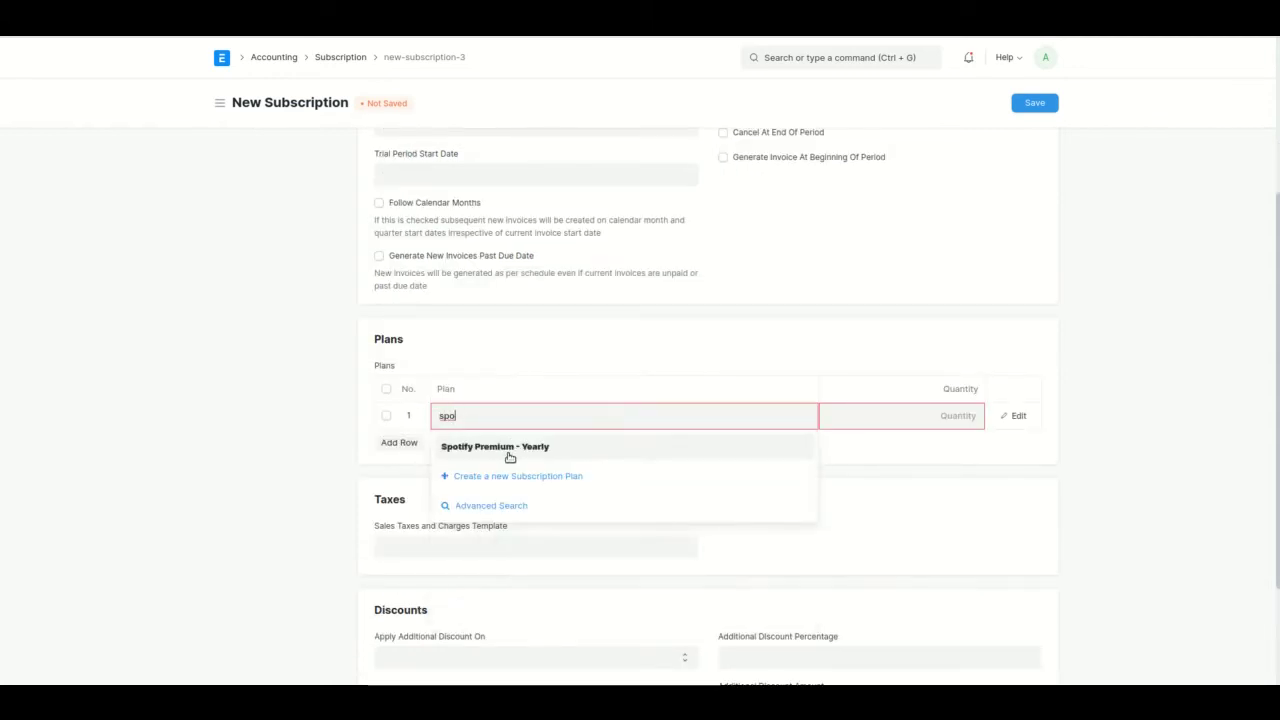
click(509, 455)
click(850, 437)
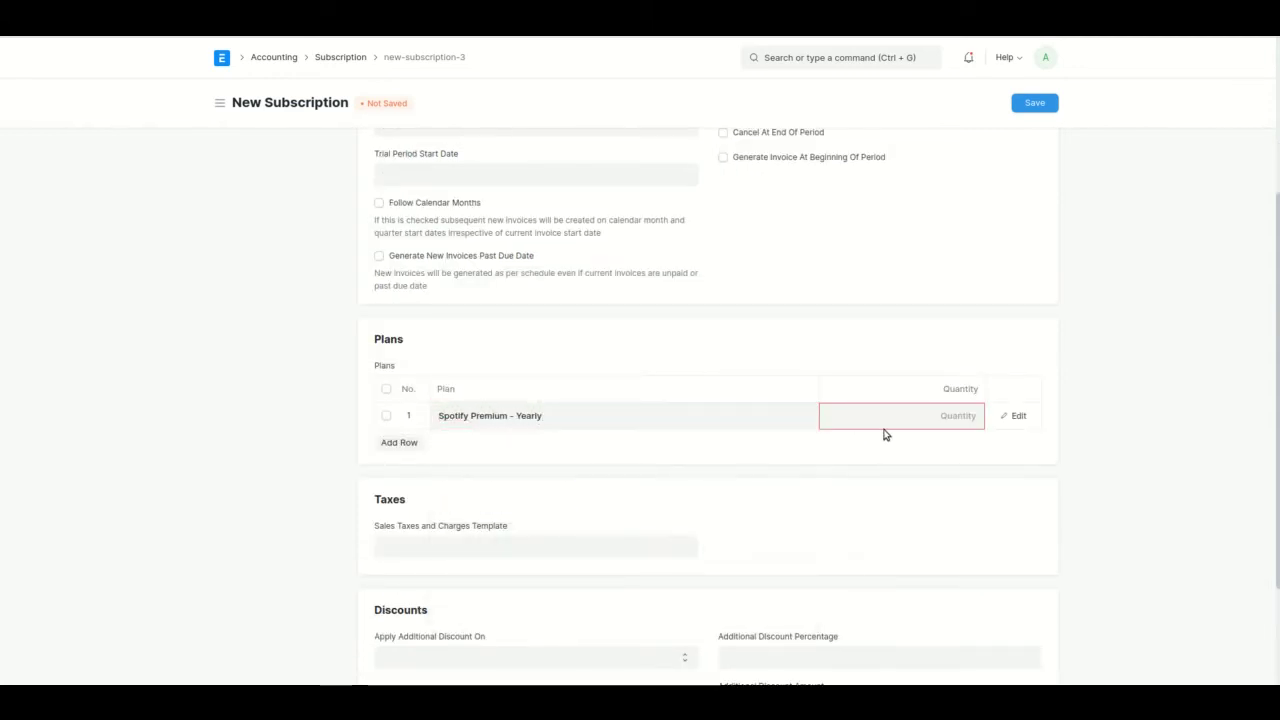
text(1)
click(893, 475)
- Copy the start date into the subscription end date and change its year to make it 28-10-2022
scroll(740, 440, up, 2)
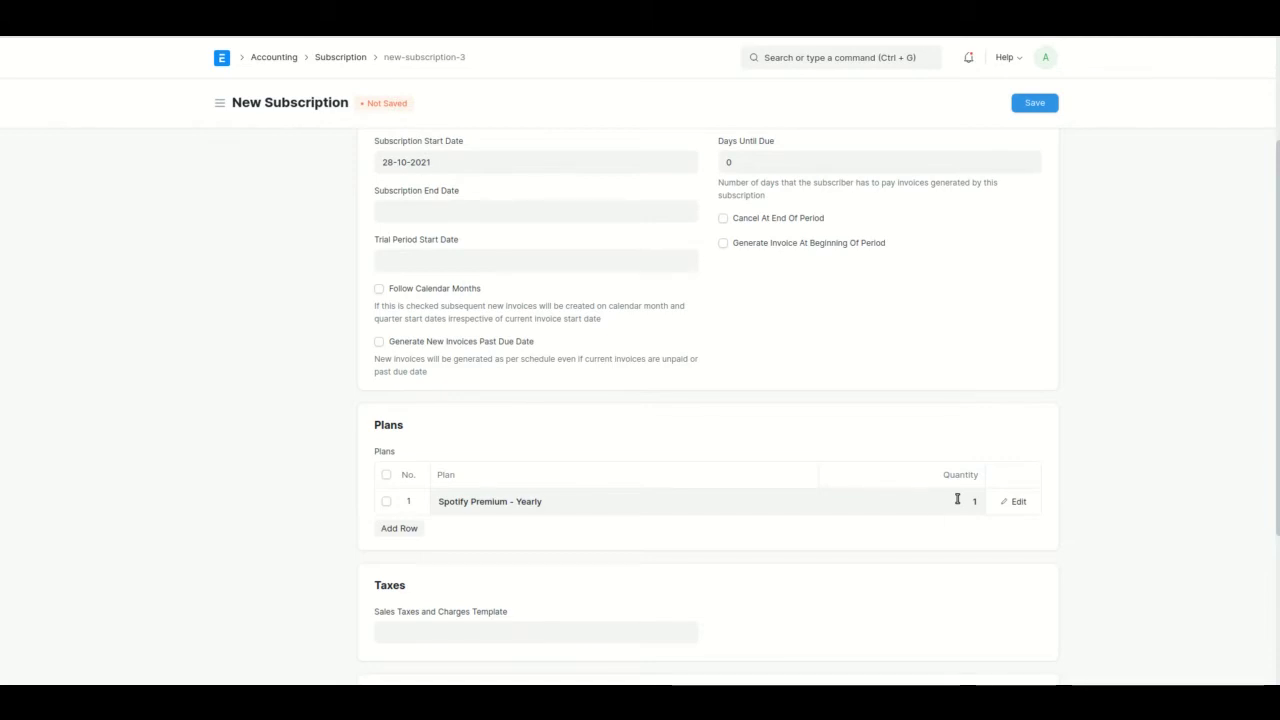
scroll(668, 437, up, 2)
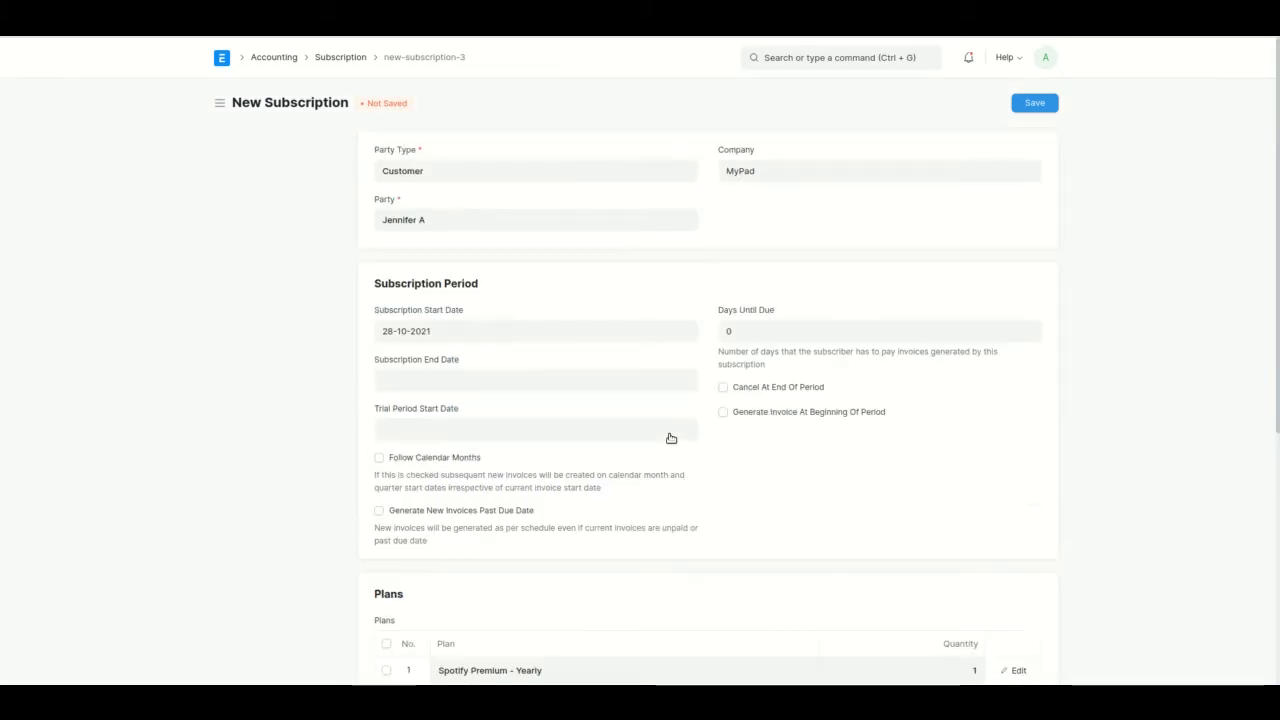
click(400, 378)
click(351, 400)
scroll(503, 607, down, 1)
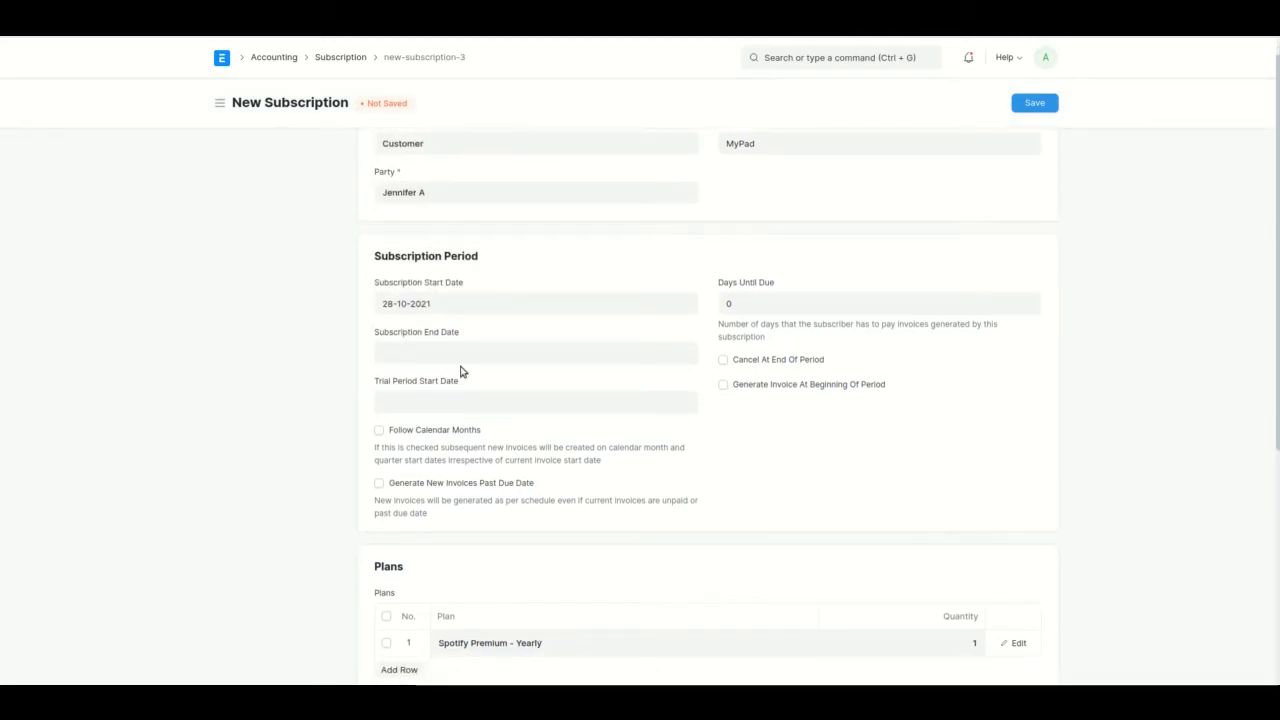
click(446, 313)
key(ctrl+c)
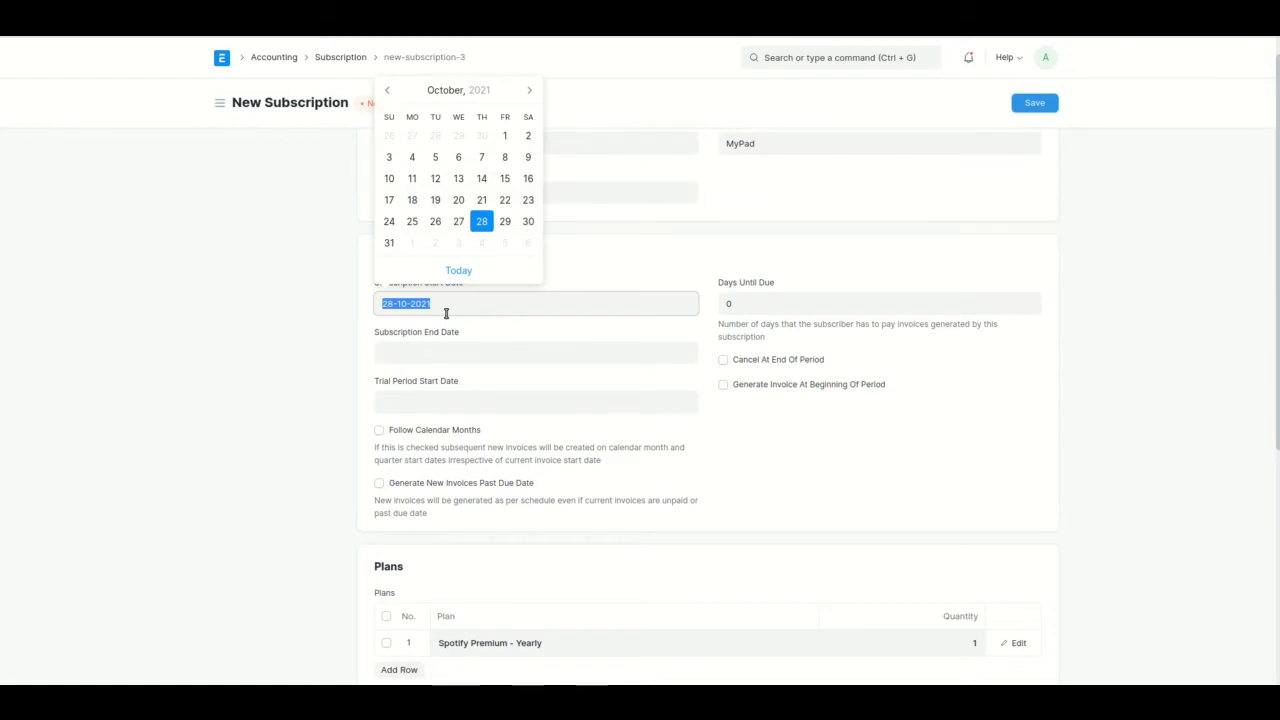
click(414, 352)
key(ctrl+v)
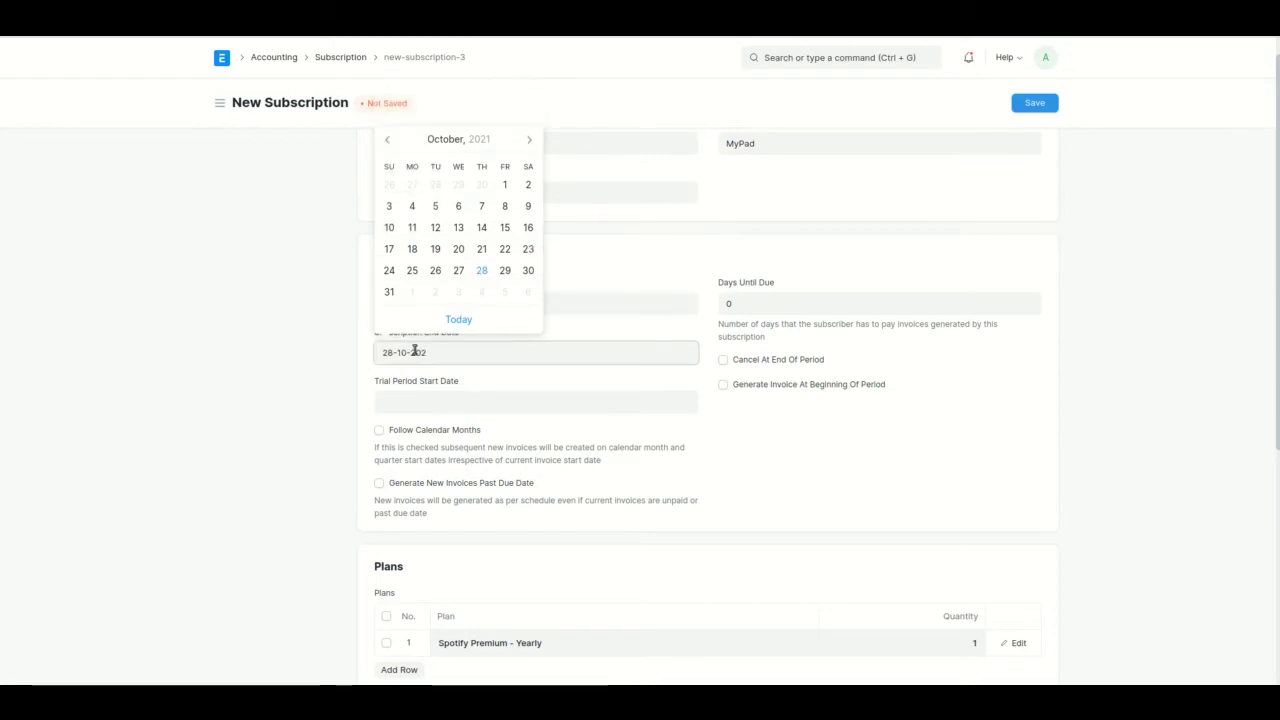
click(350, 423)
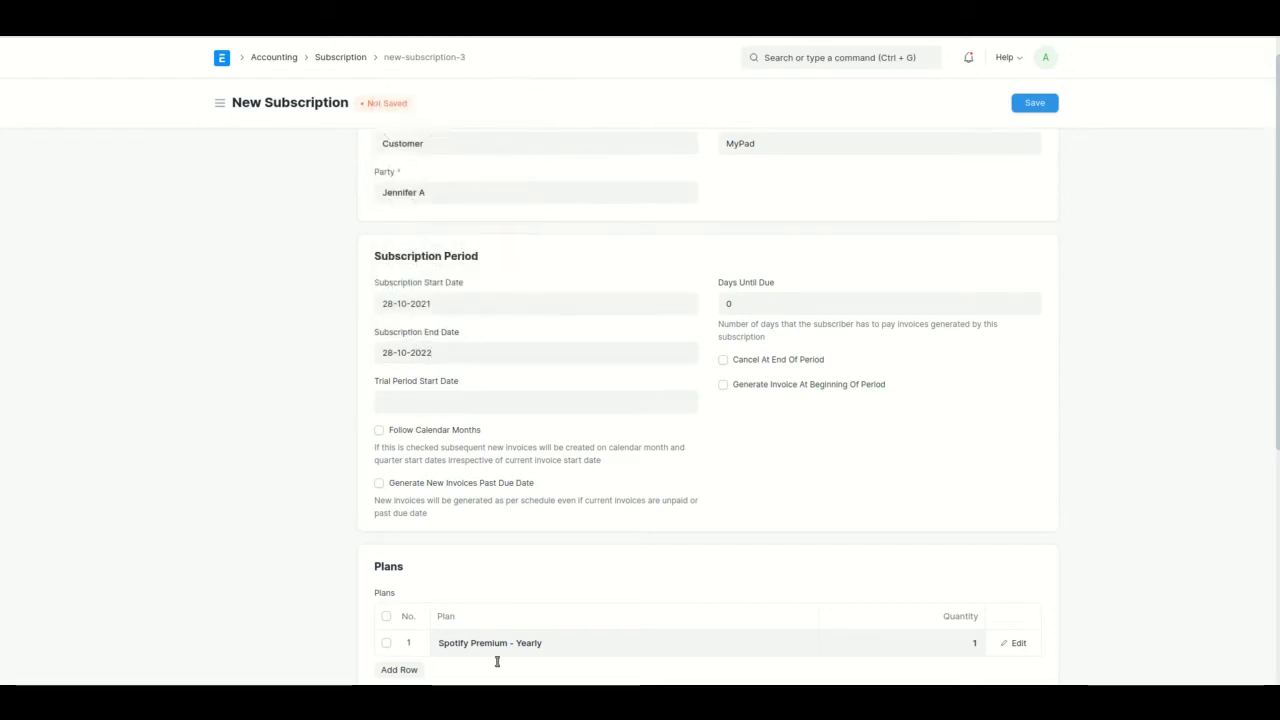
- Clear the subscription end date
click(432, 358)
triple_click(437, 357)
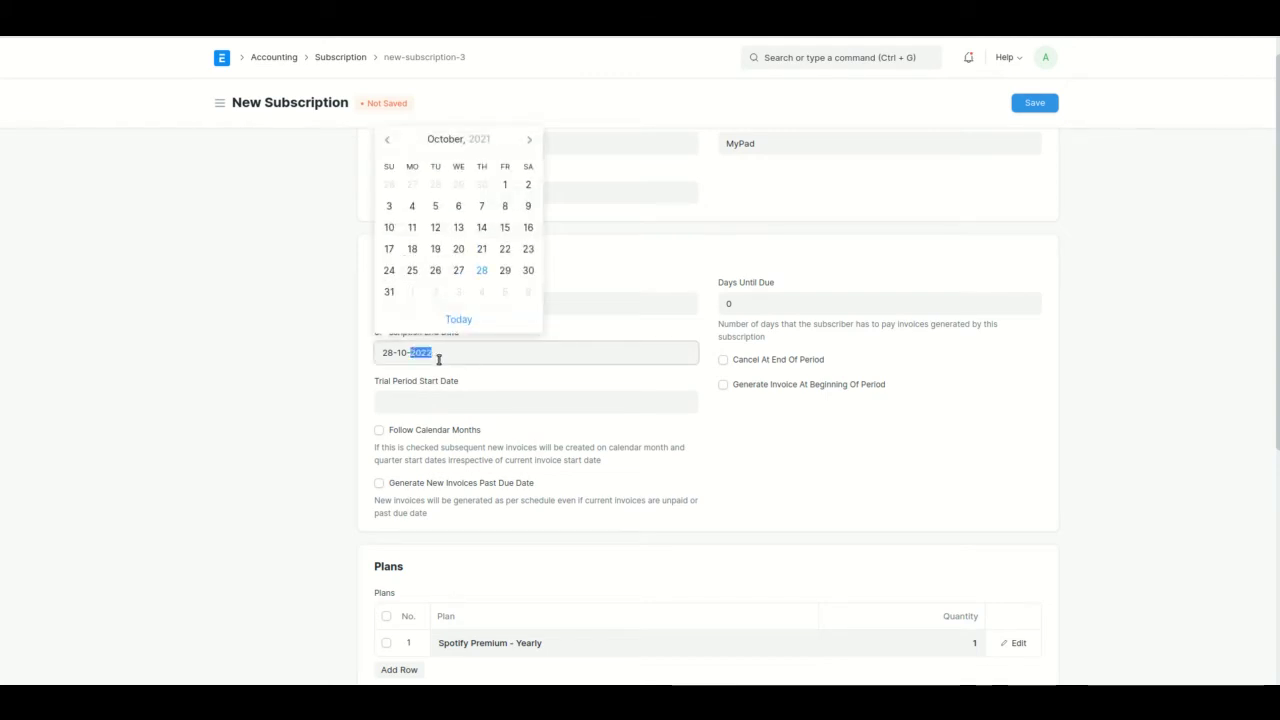
key(BackSpace)
click(534, 447)
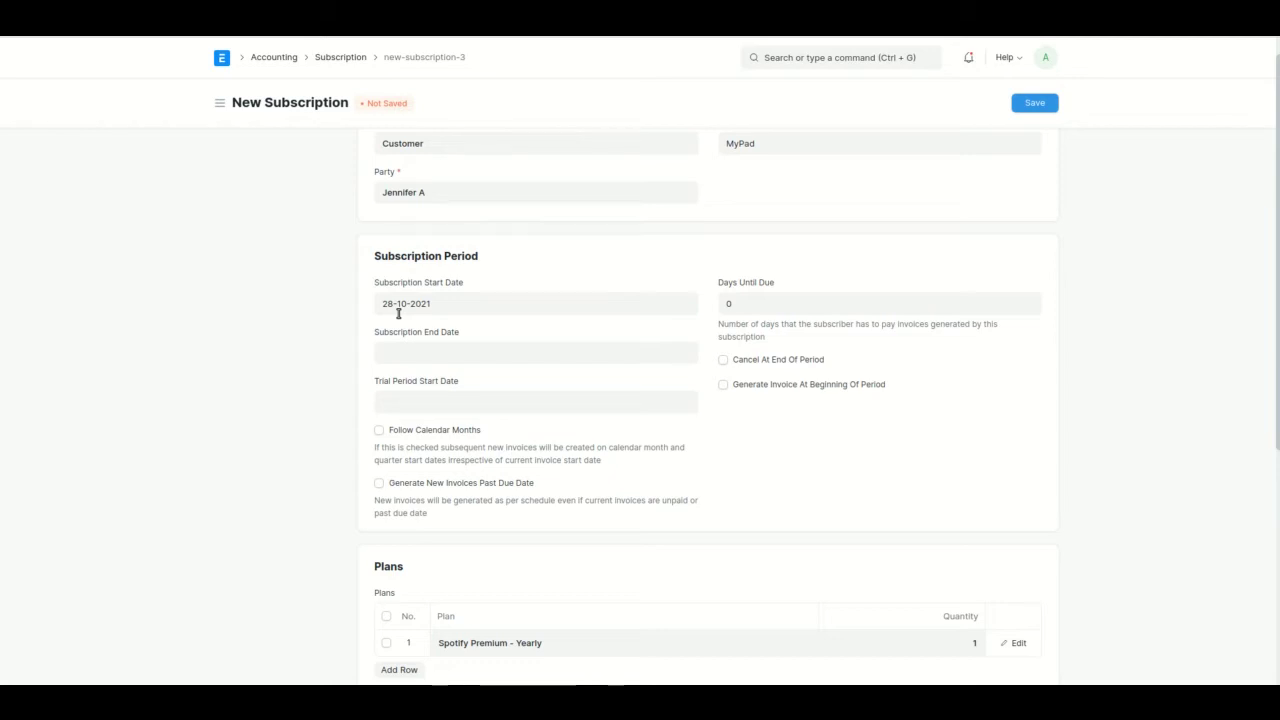
- Set Days Until Due to 3 and enable Generate Invoice At Beginning Of Period
click(765, 308)
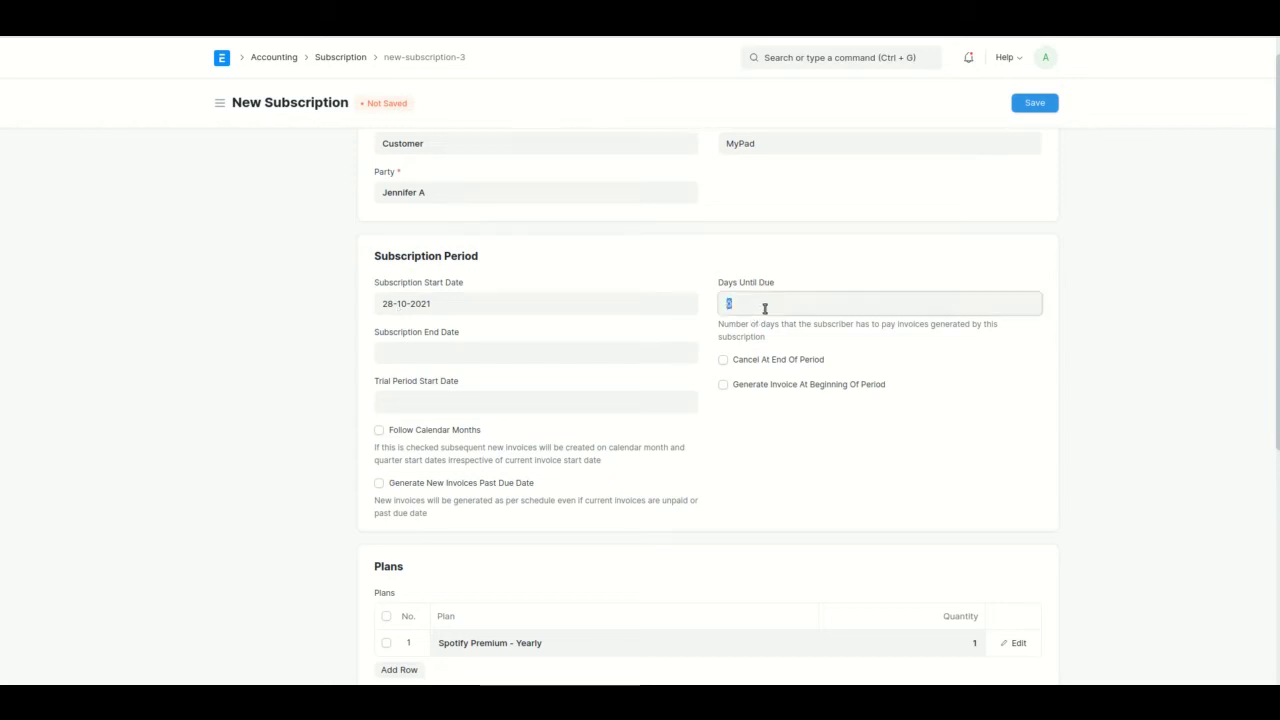
click(806, 444)
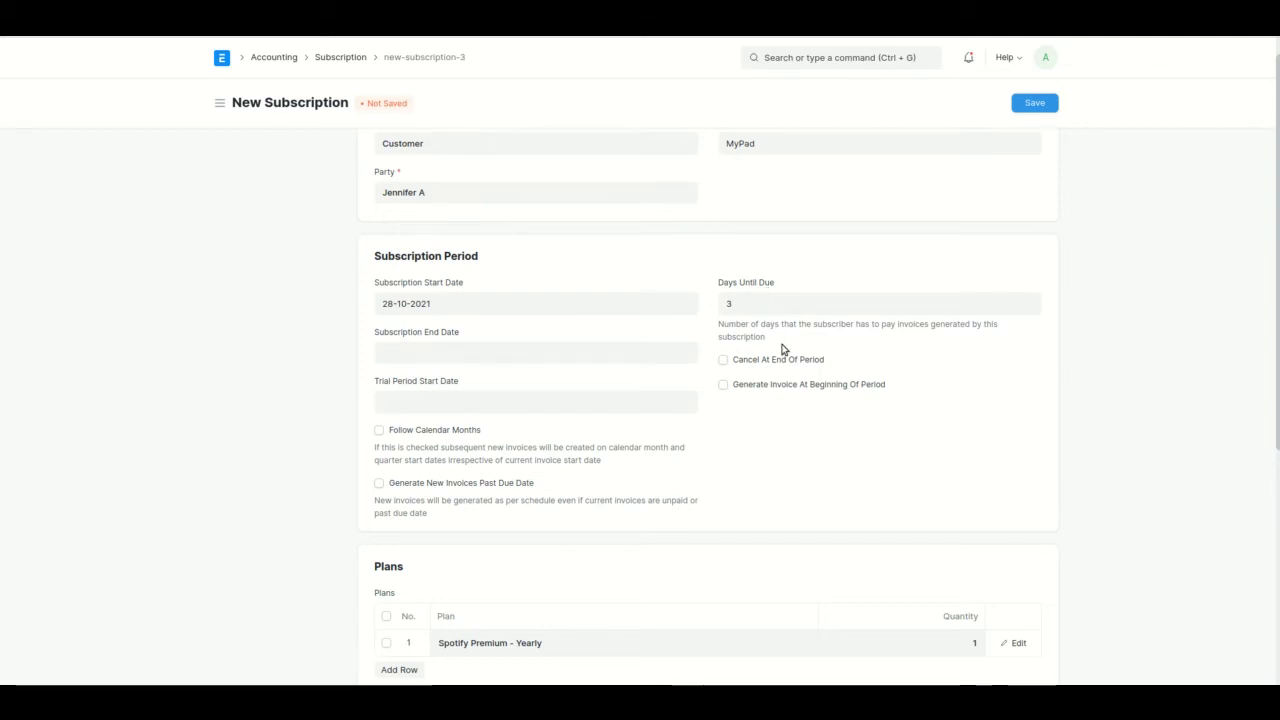
scroll(783, 346, up, 1)
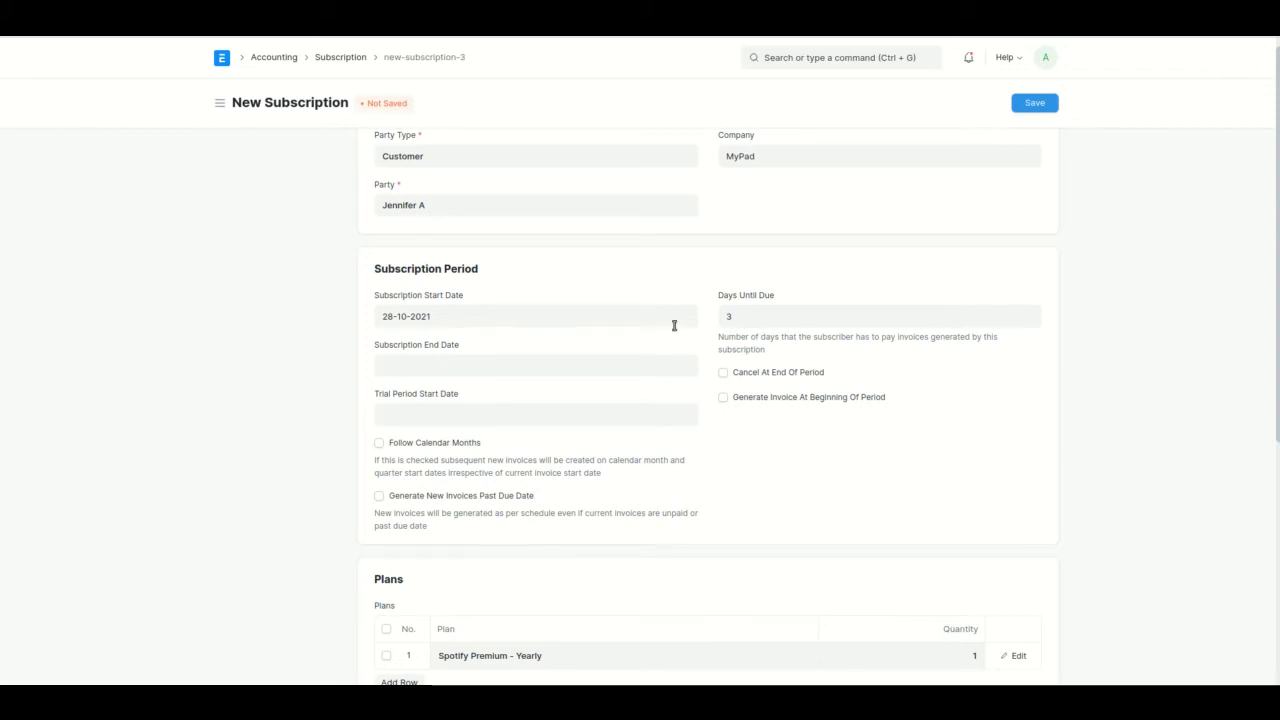
scroll(671, 489, down, 3)
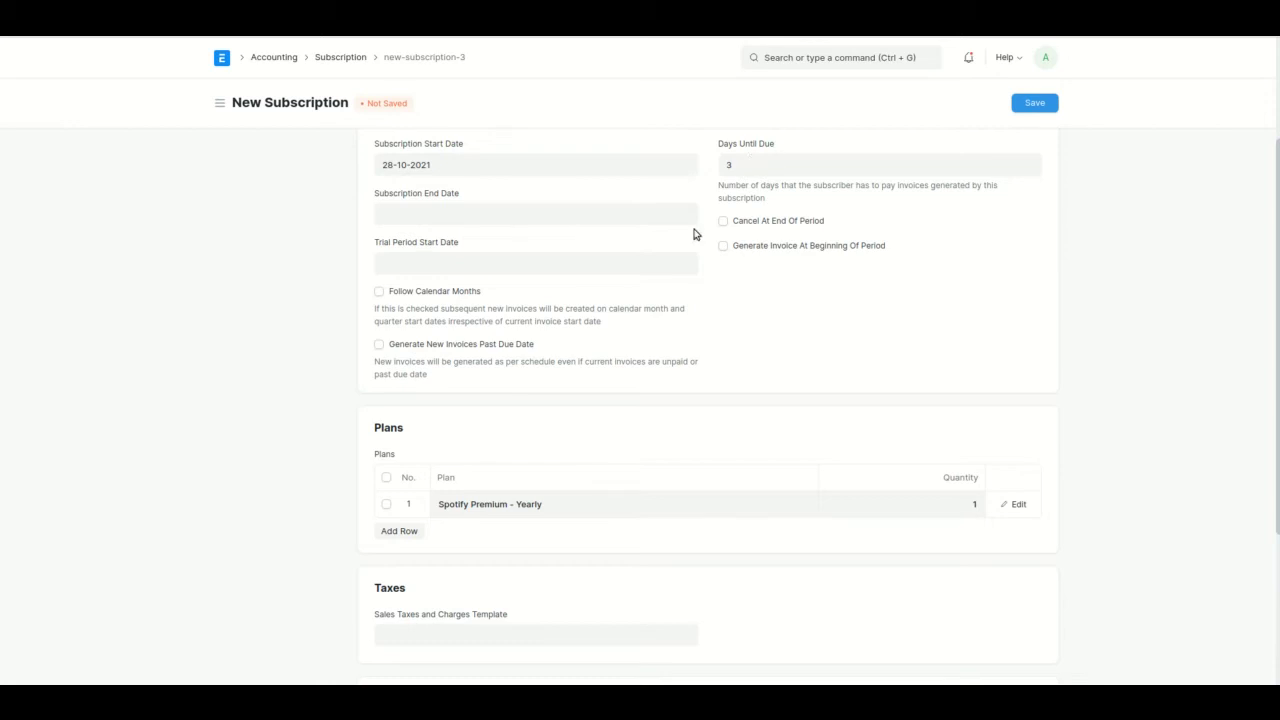
scroll(743, 263, up, 1)
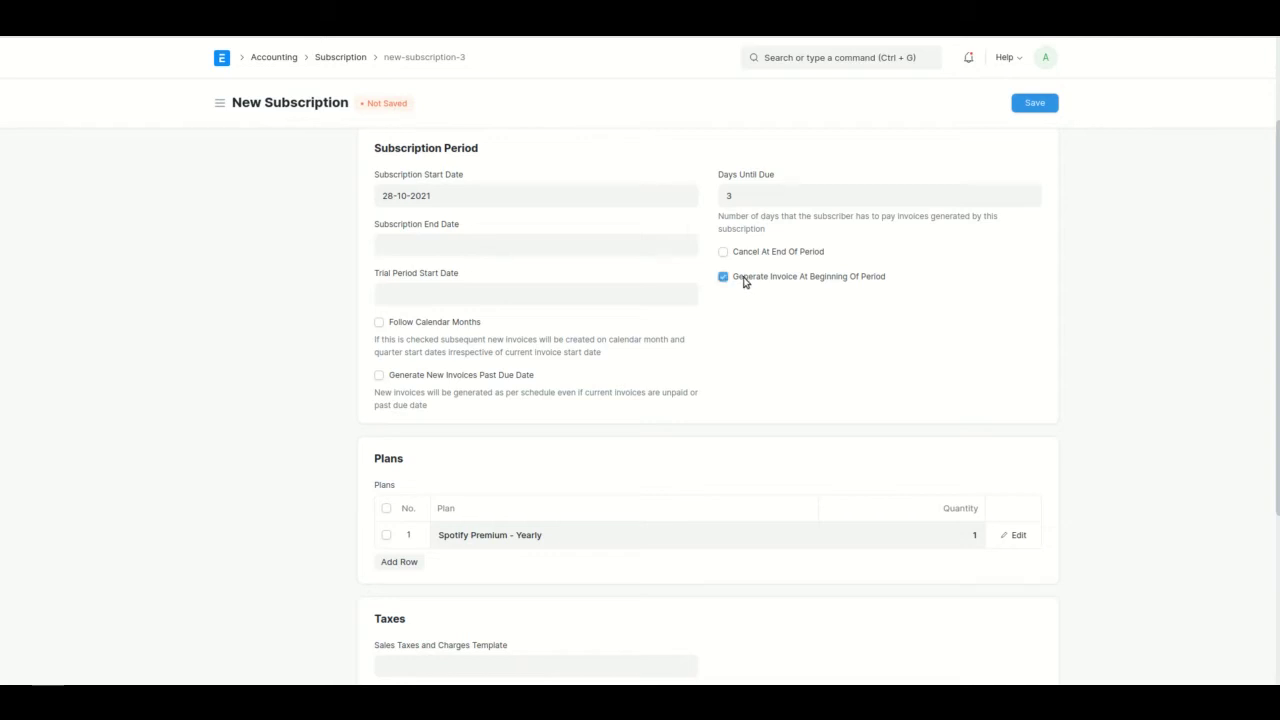
scroll(746, 457, down, 1)
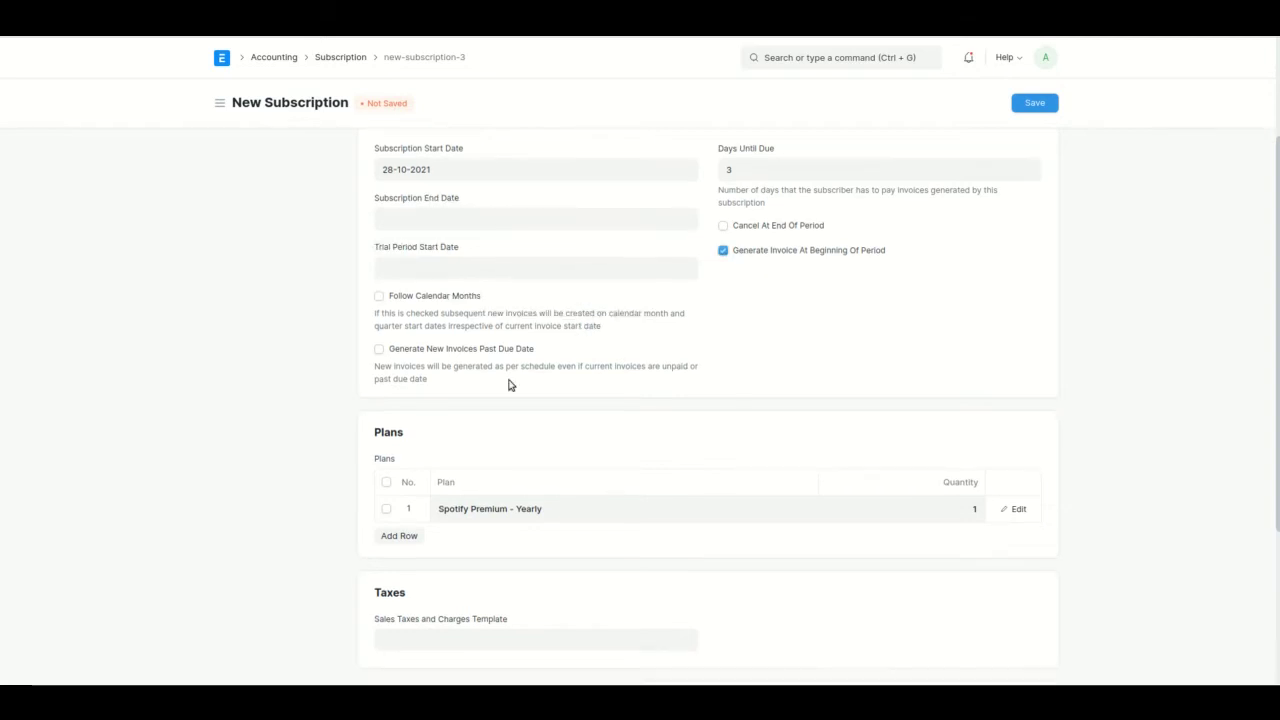
scroll(508, 385, down, 1)
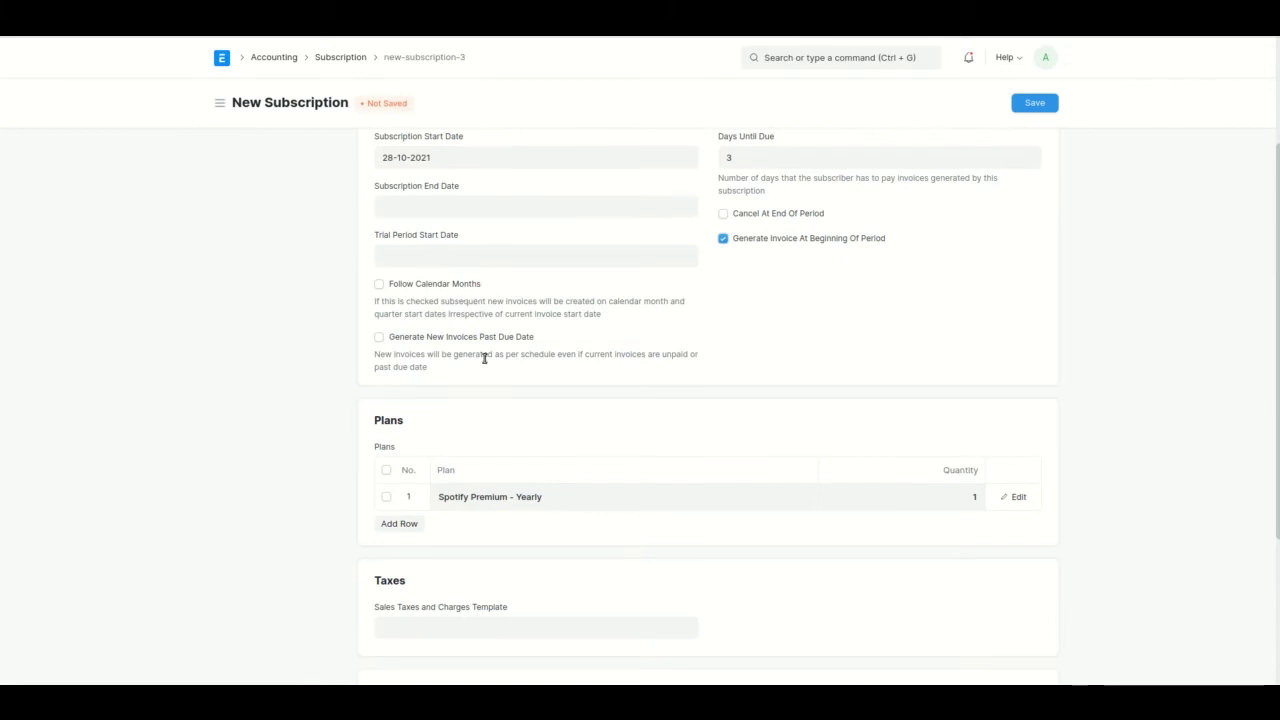
scroll(490, 370, down, 2)
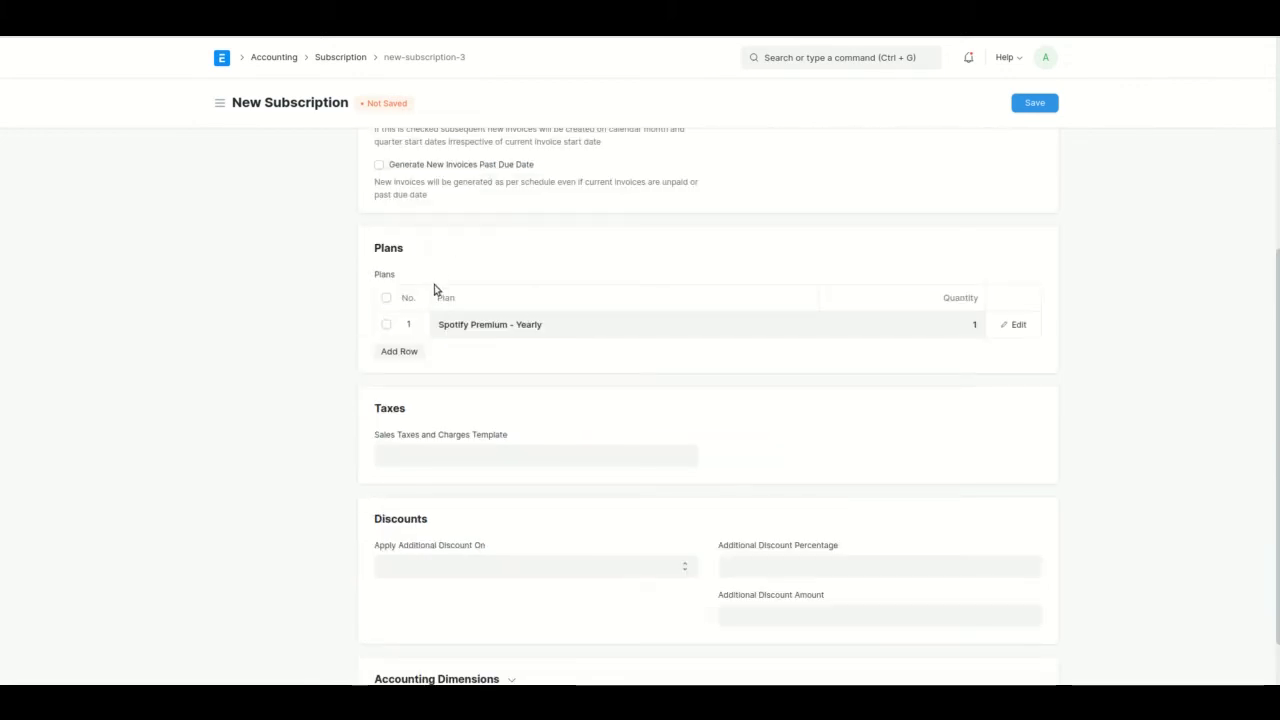
- Apply an additional discount of 5 percent on the Grand Total and save the subscription
scroll(480, 477, down, 1)
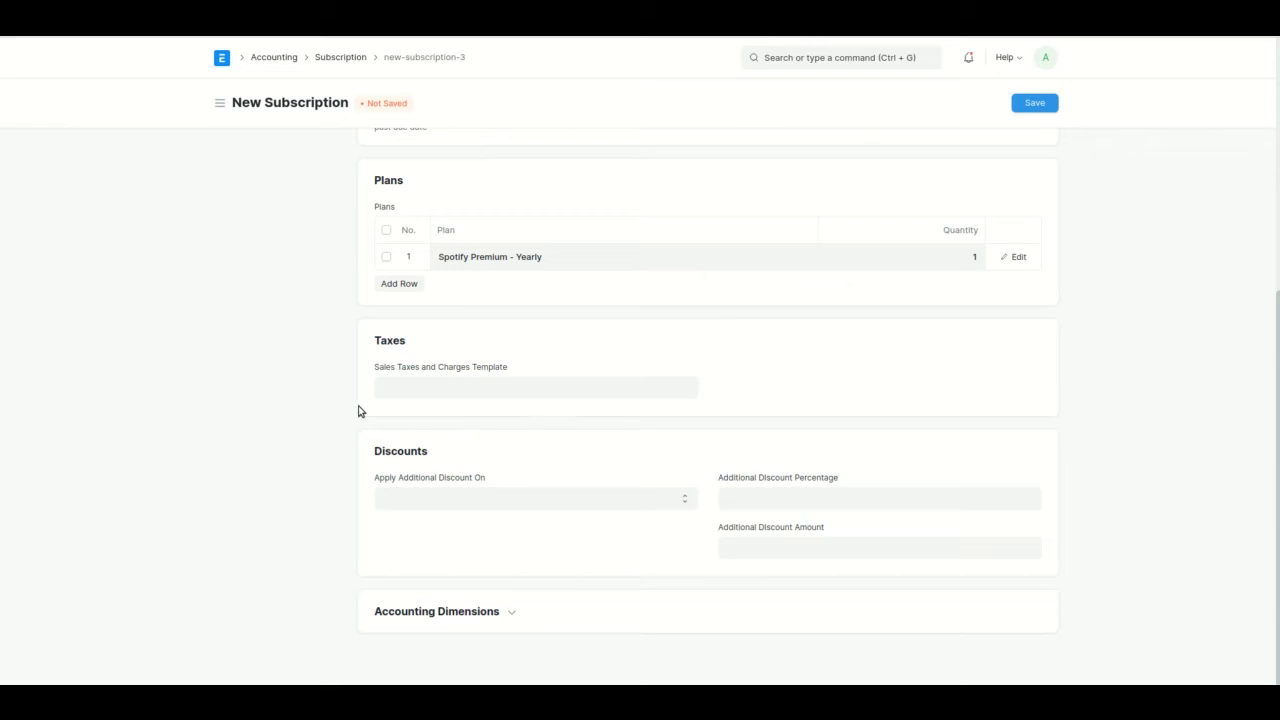
click(474, 495)
click(408, 528)
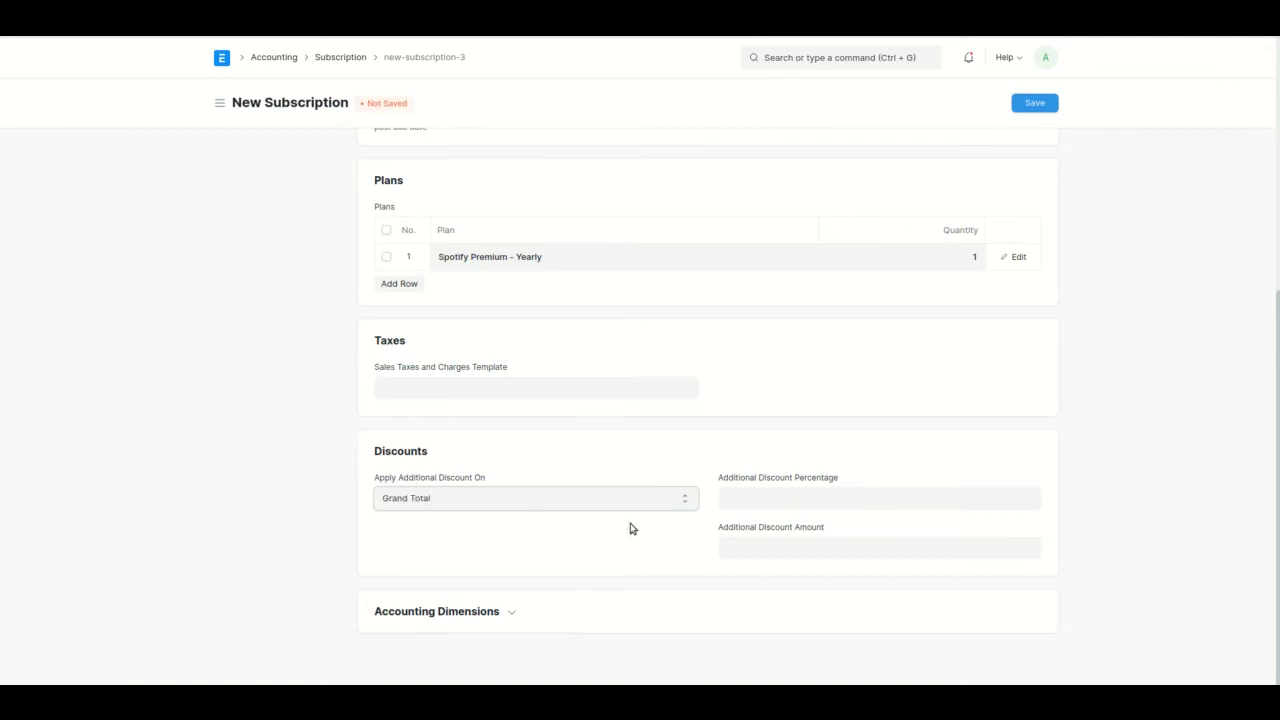
click(746, 505)
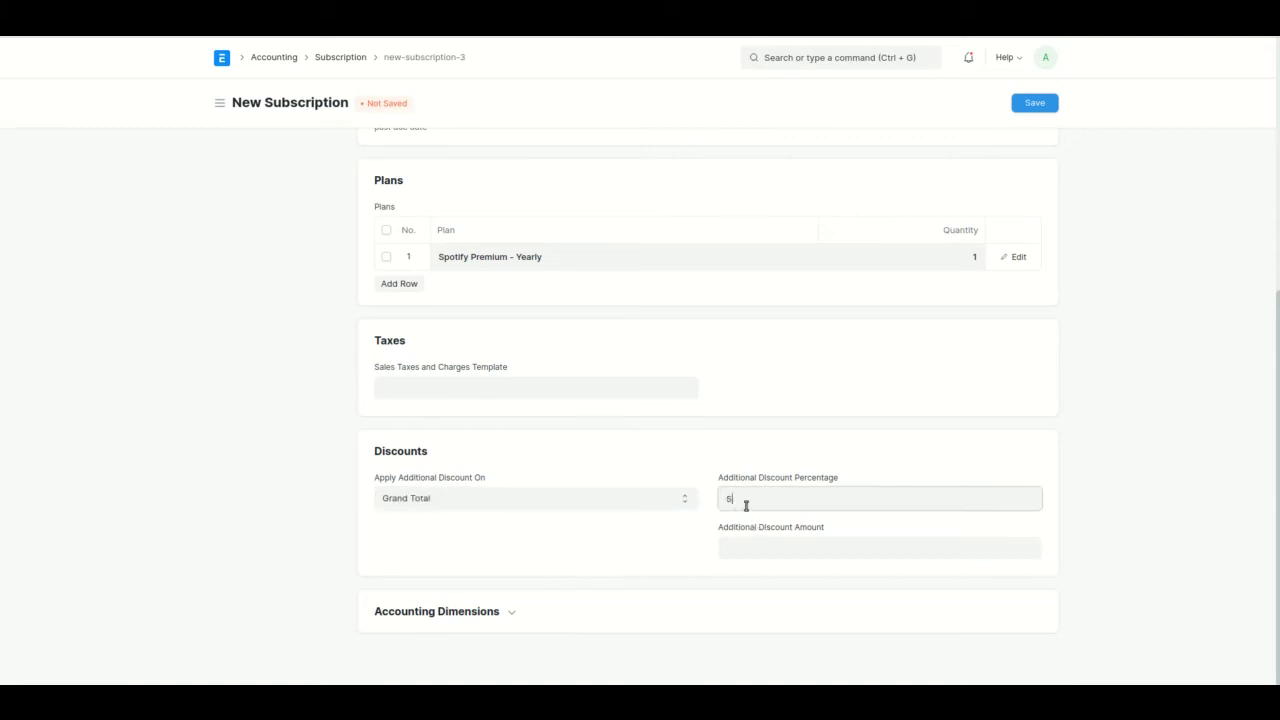
click(778, 487)
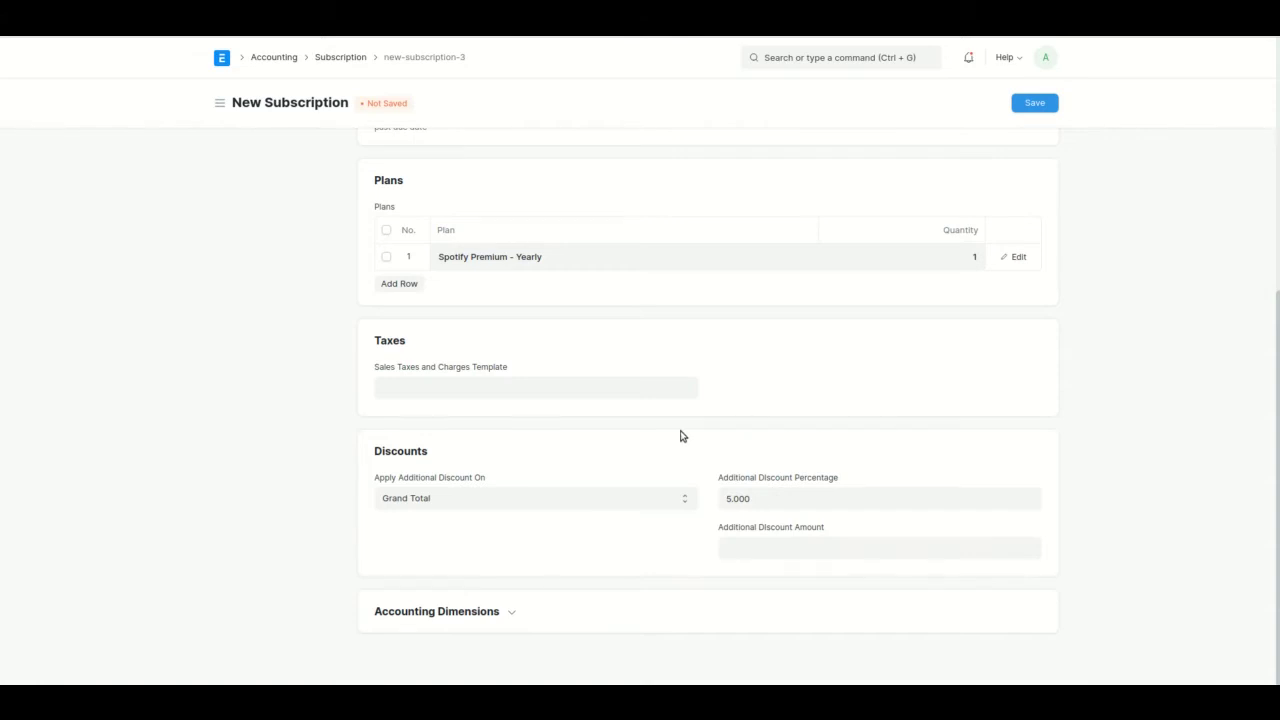
scroll(680, 436, up, 4)
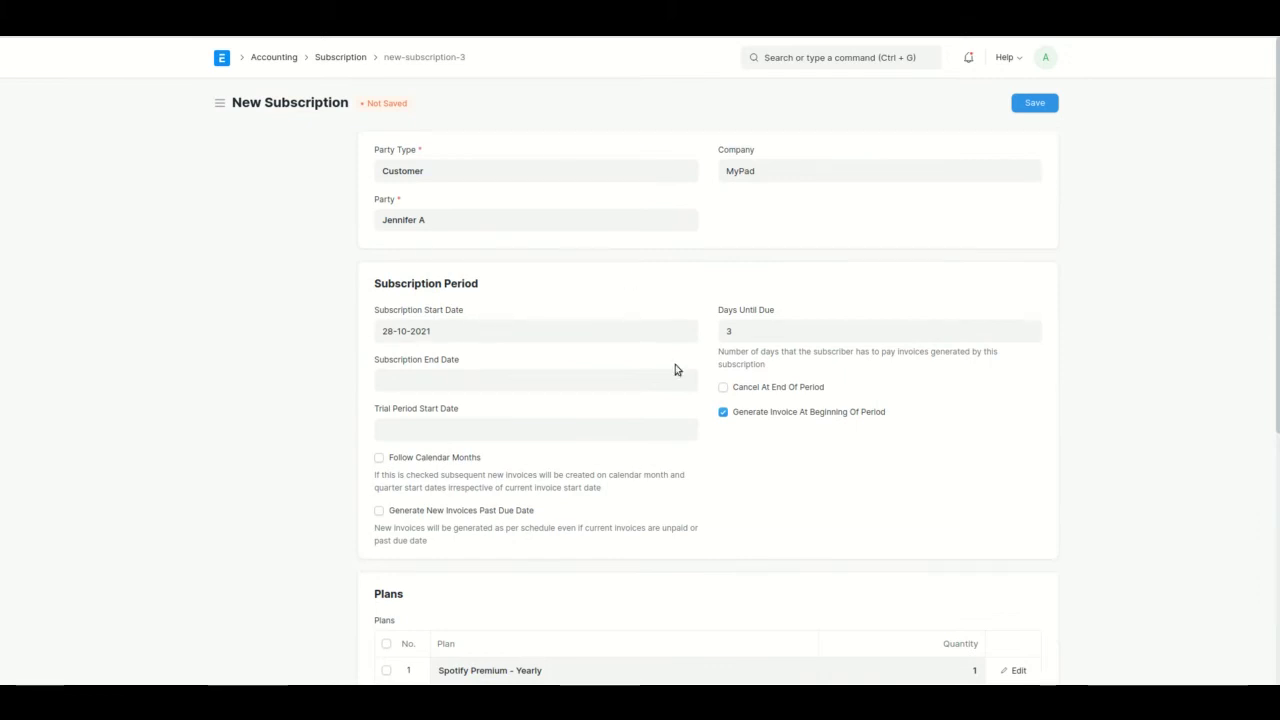
click(1038, 110)
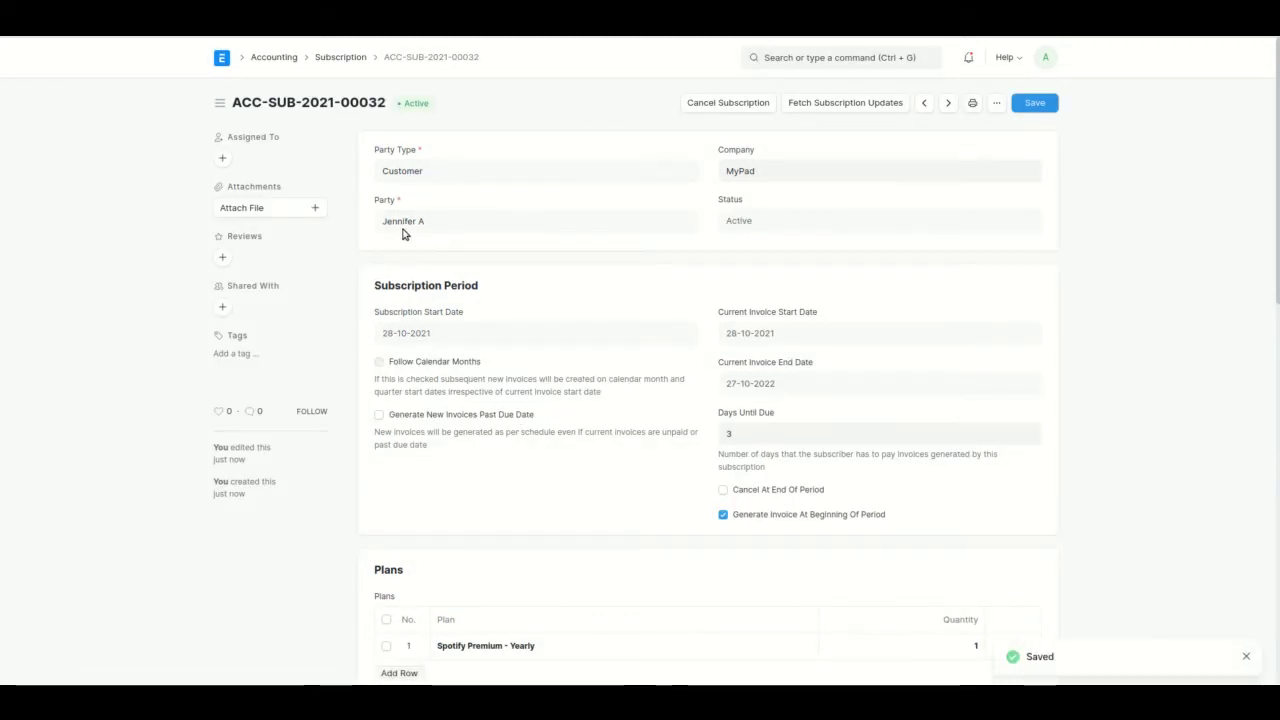
- Fetch the subscription updates to generate the sales invoice for the saved subscription
scroll(592, 338, down, 1)
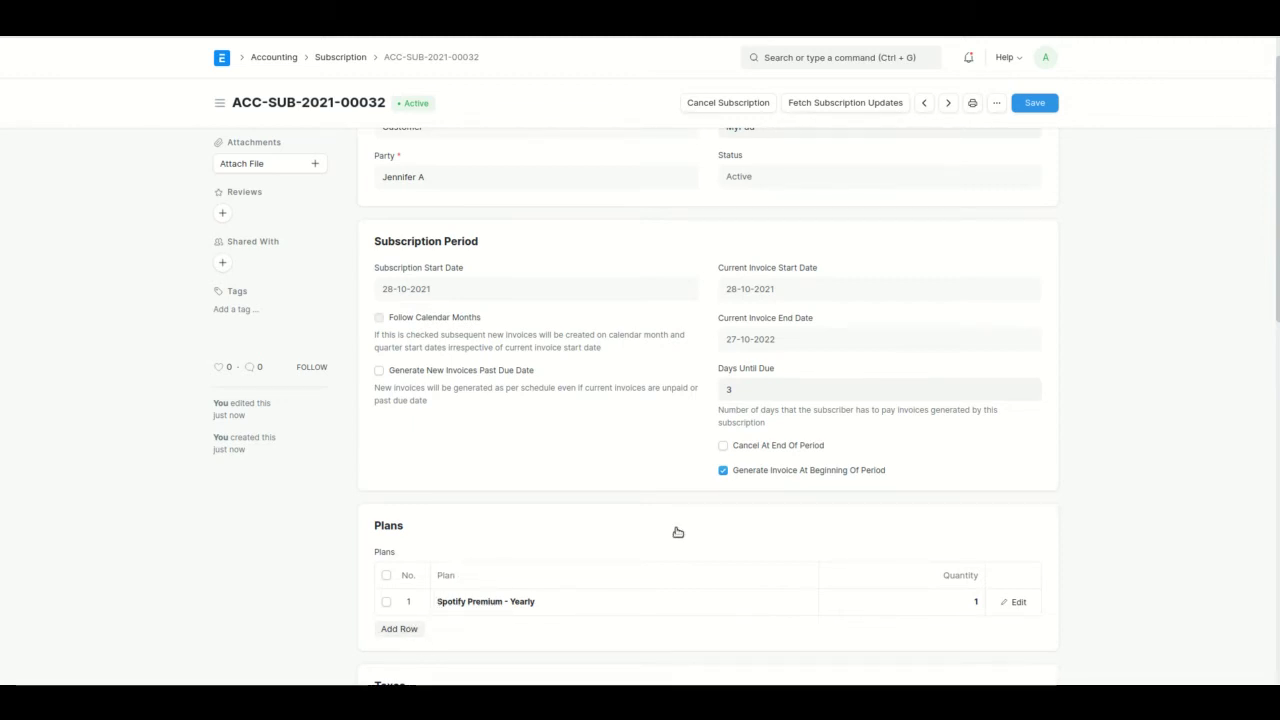
scroll(677, 532, down, 1)
scroll(677, 532, down, 5)
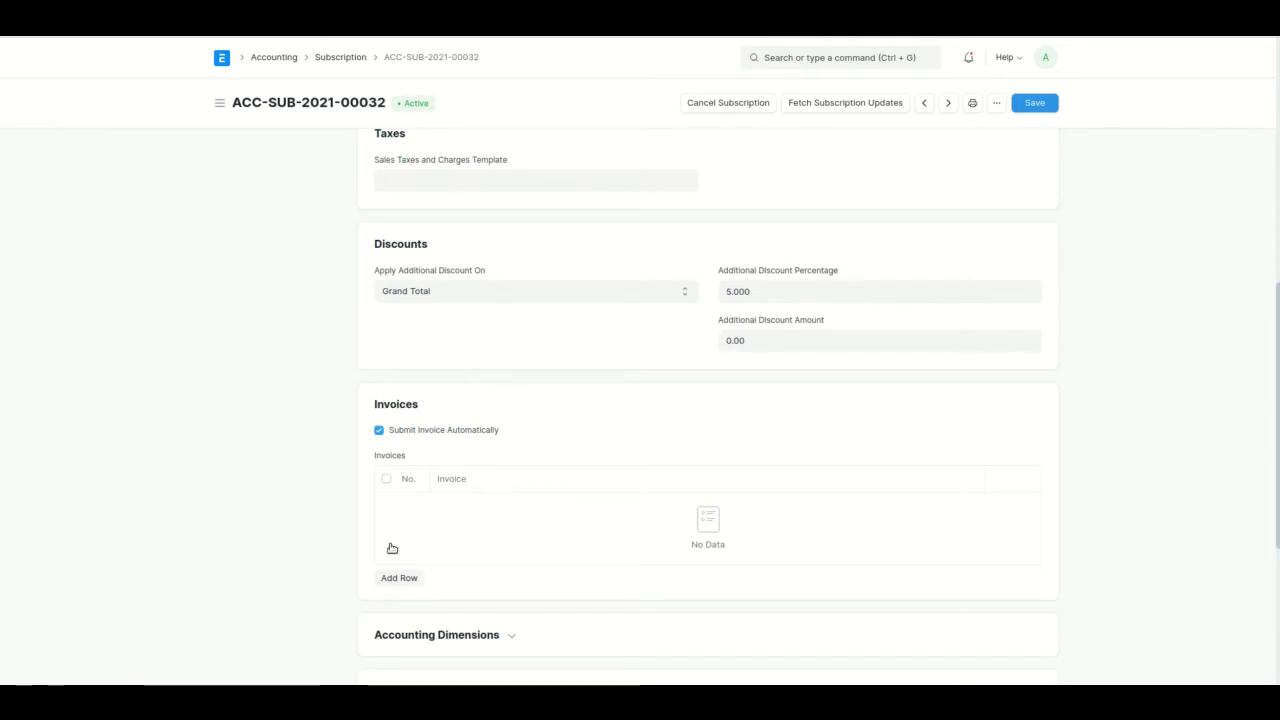
scroll(266, 484, down, 1)
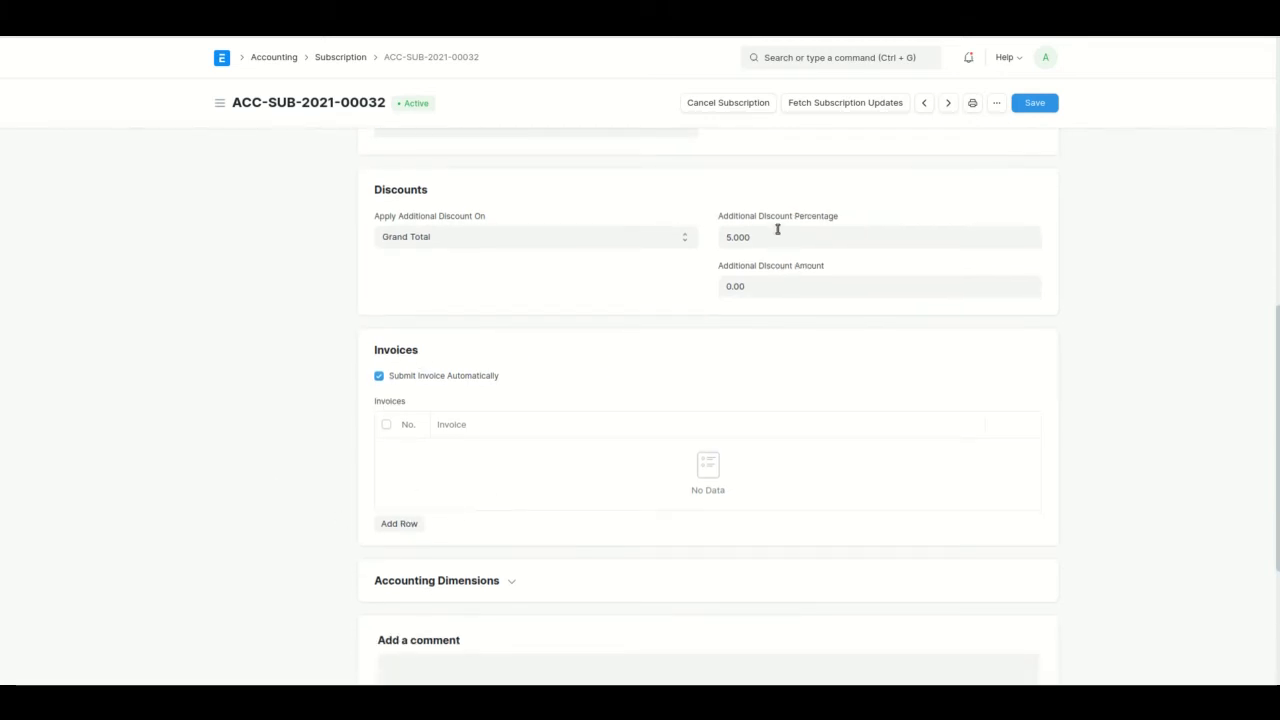
click(836, 104)
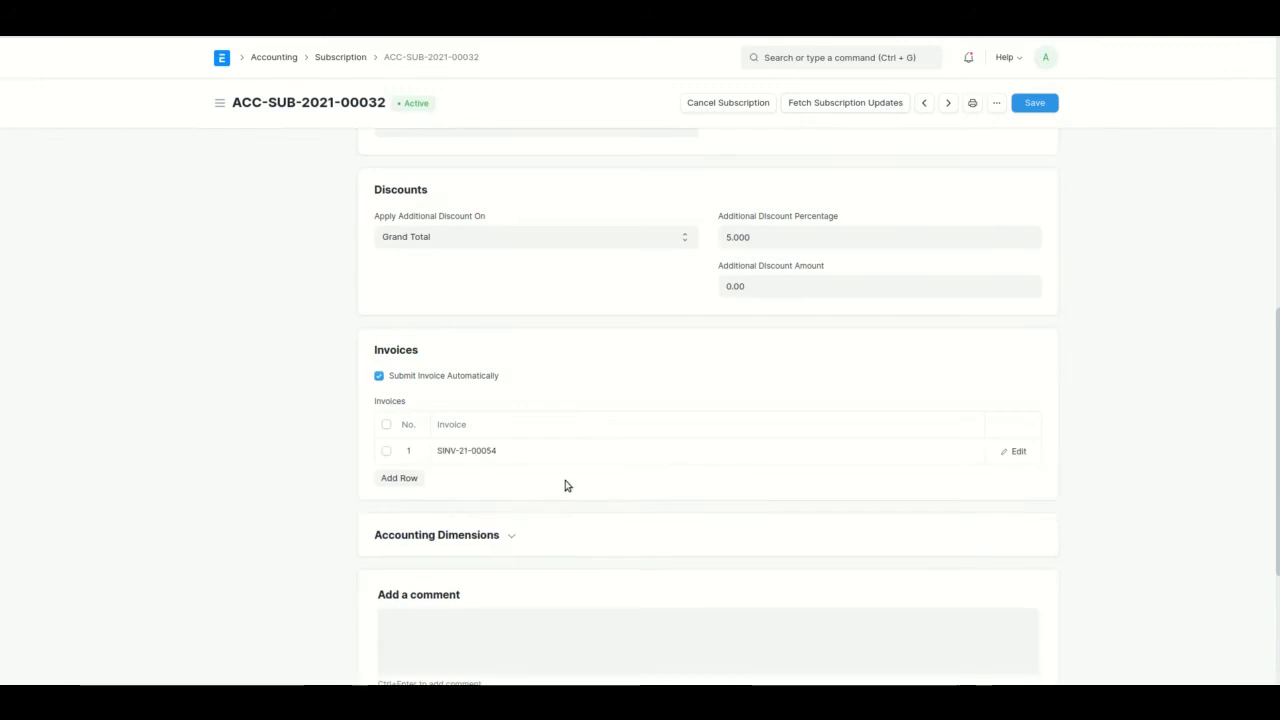
- Open the generated sales invoice and examine its items, discount, totals, activity log and Subscription Section dates
click(1010, 455)
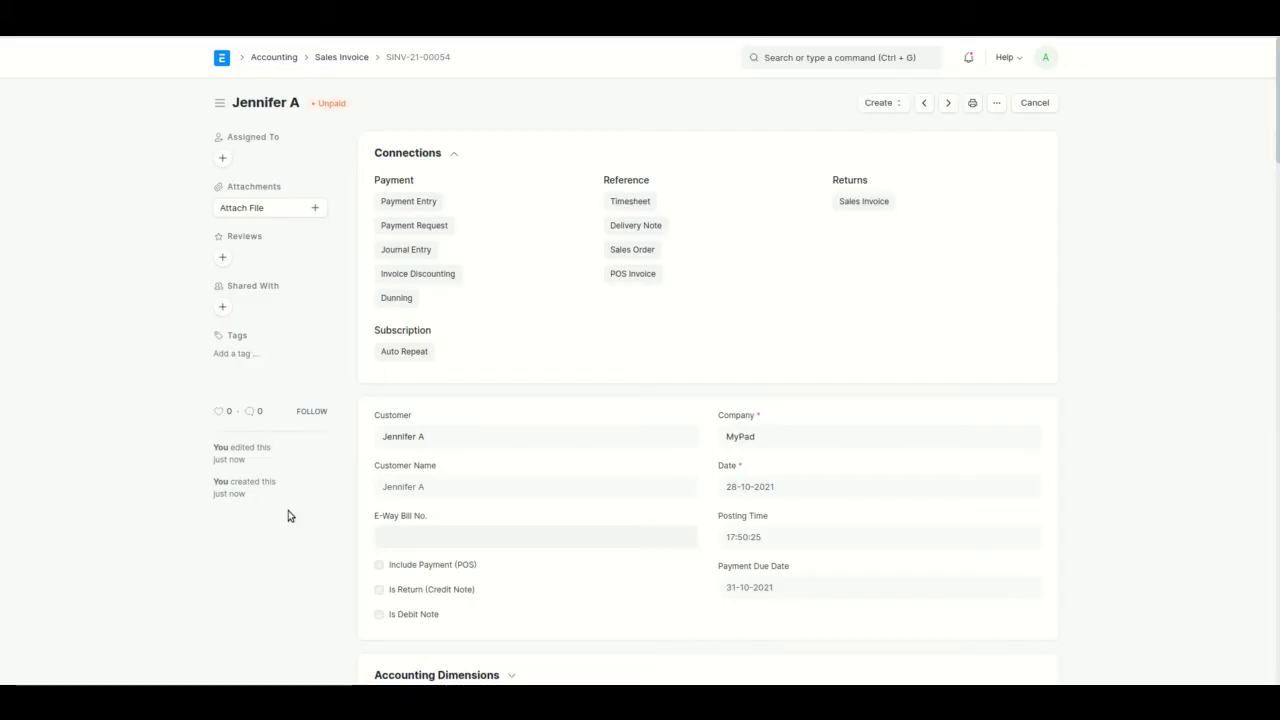
scroll(287, 516, down, 6)
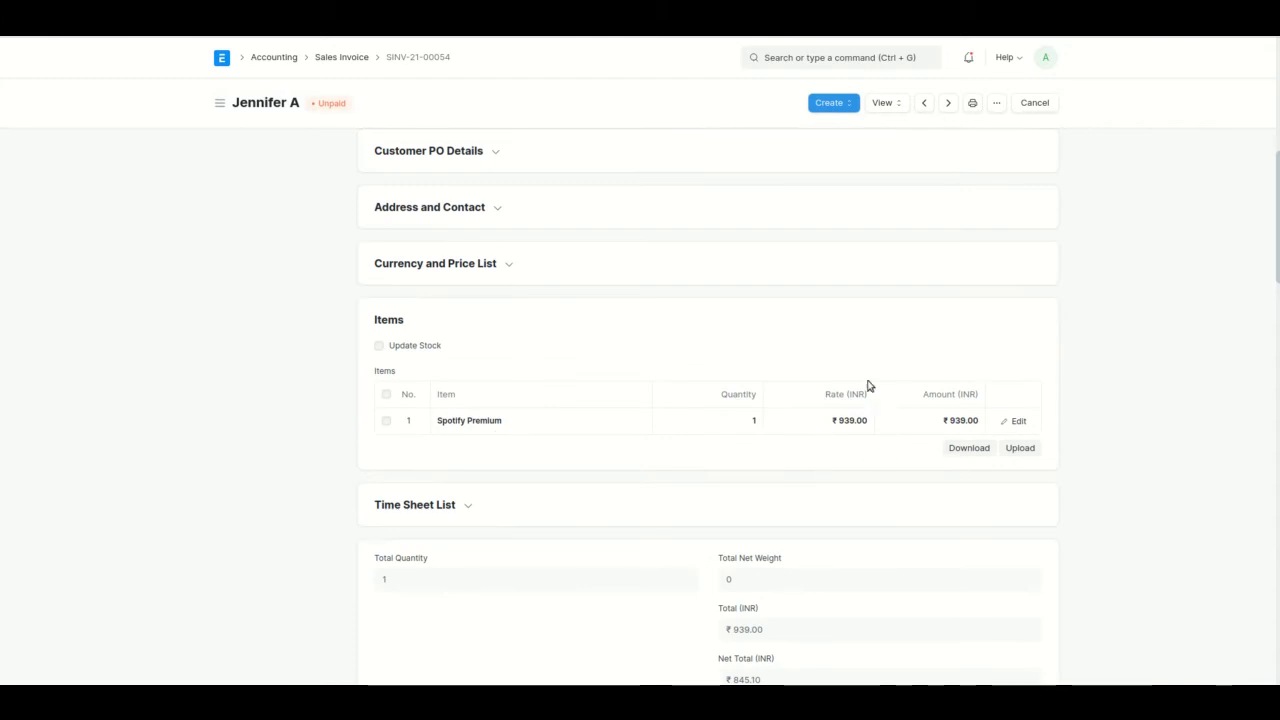
scroll(828, 457, down, 6)
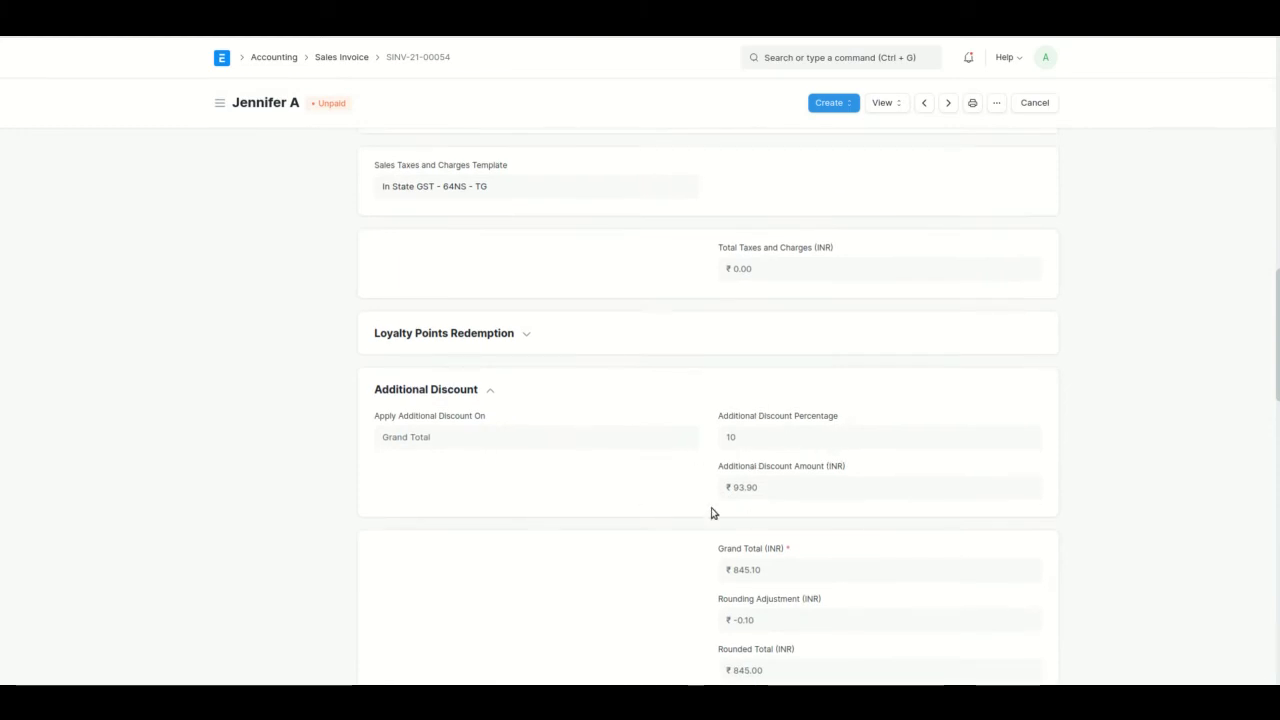
scroll(711, 514, down, 1)
scroll(717, 666, down, 3)
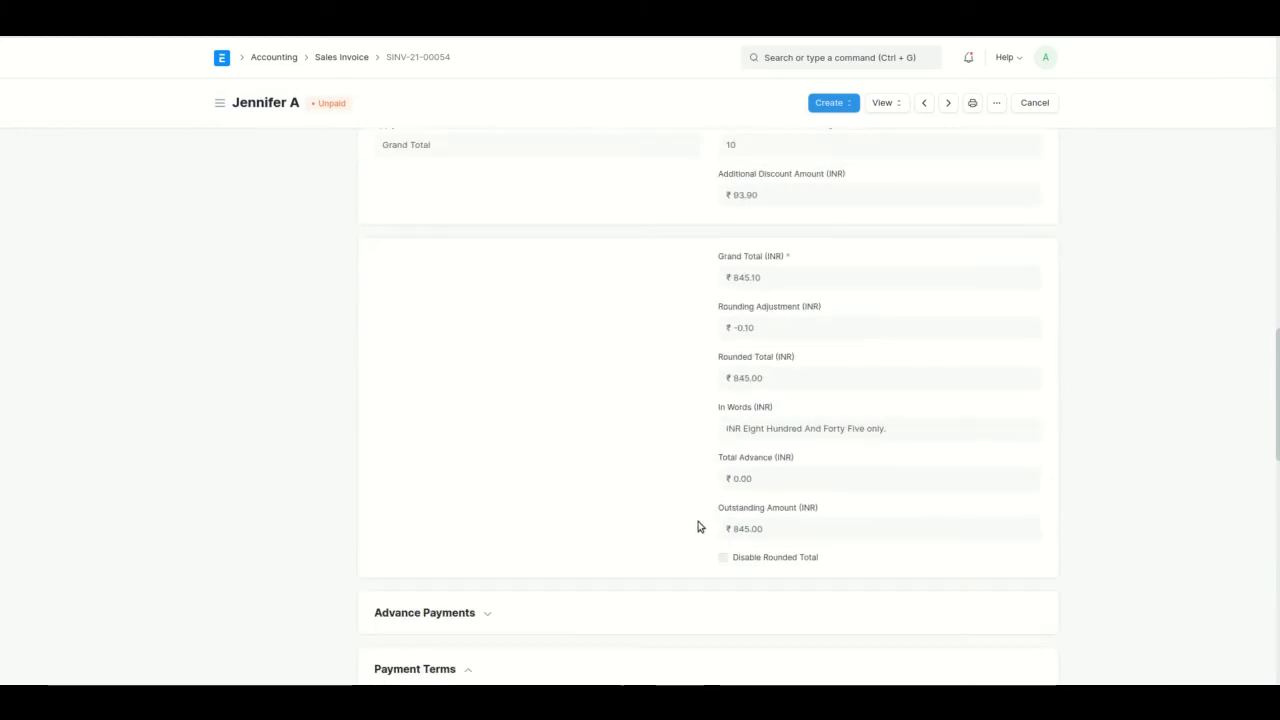
scroll(698, 527, down, 10)
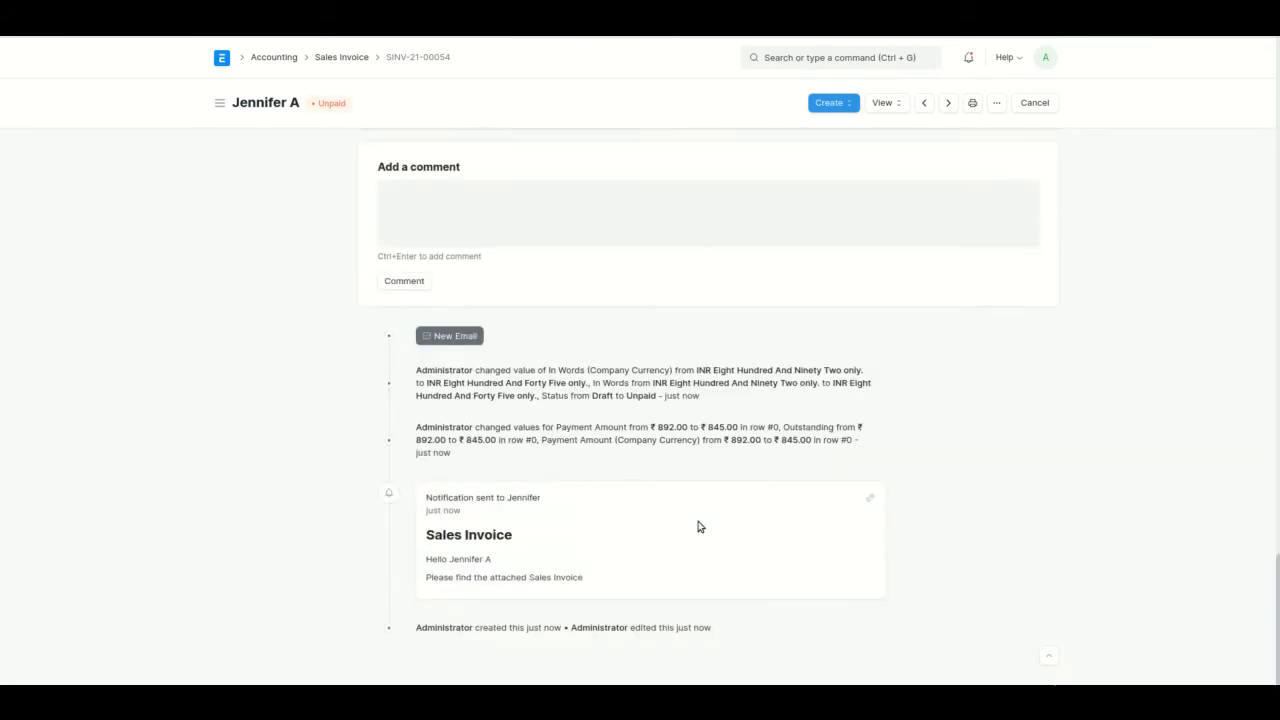
scroll(587, 472, up, 3)
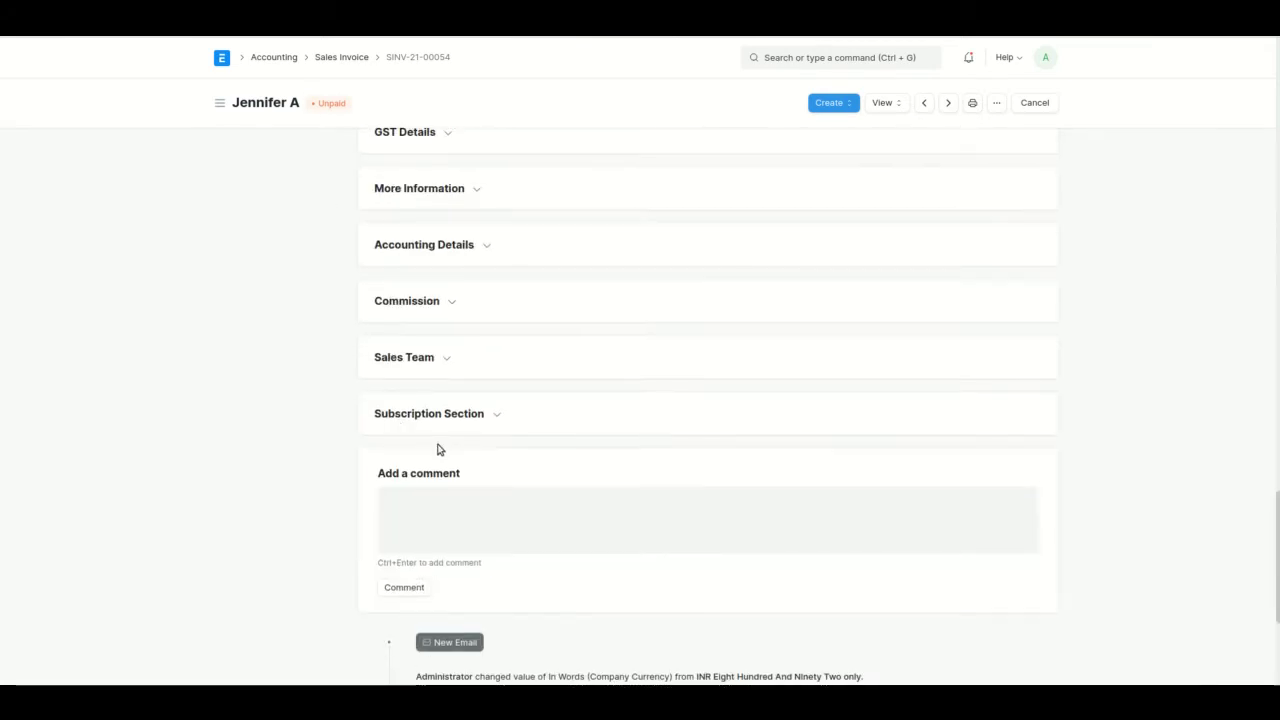
click(450, 416)
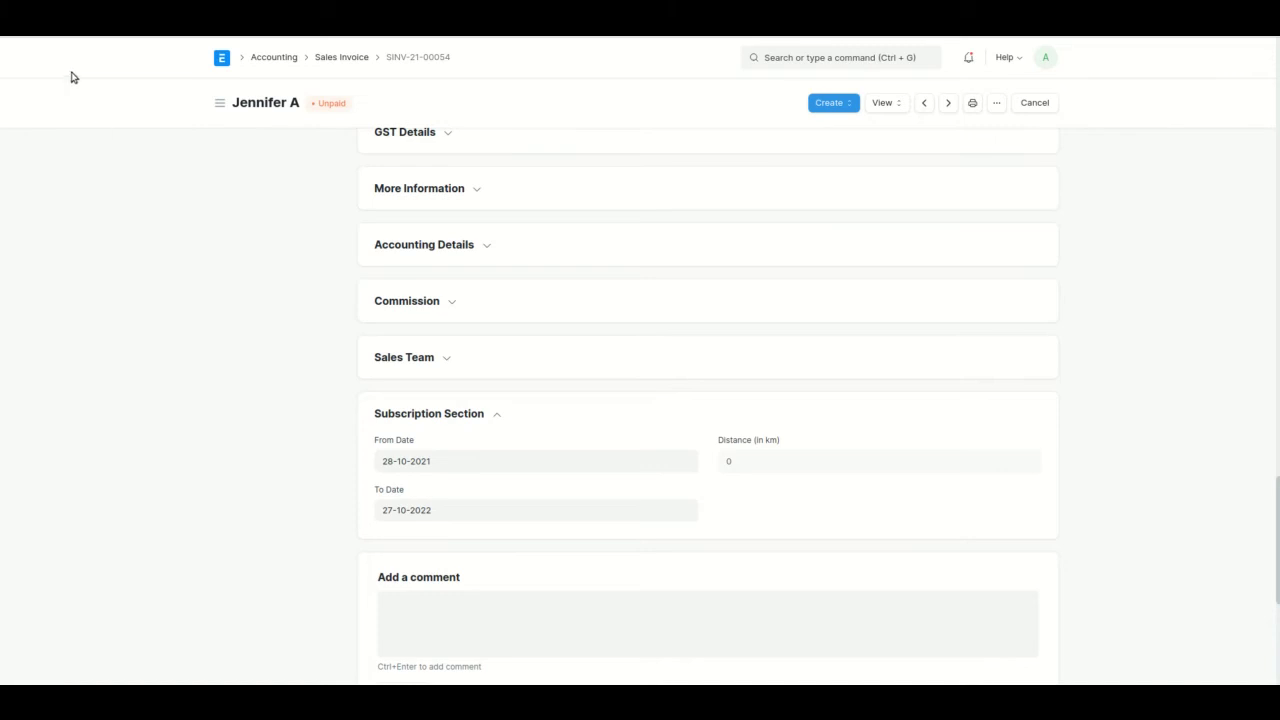
- Return to the subscription, reopen the linked sales invoice from its Invoices table, and go back to review the subscription period
key(alt+Left)
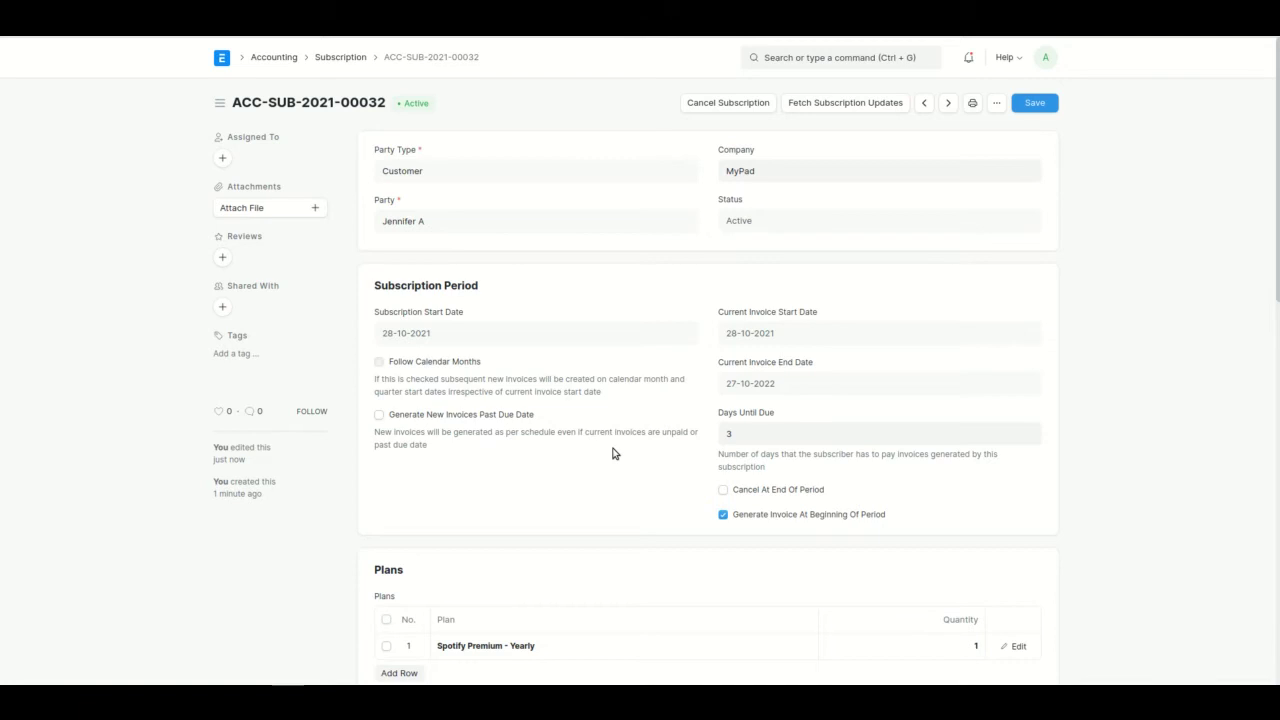
scroll(614, 453, down, 8)
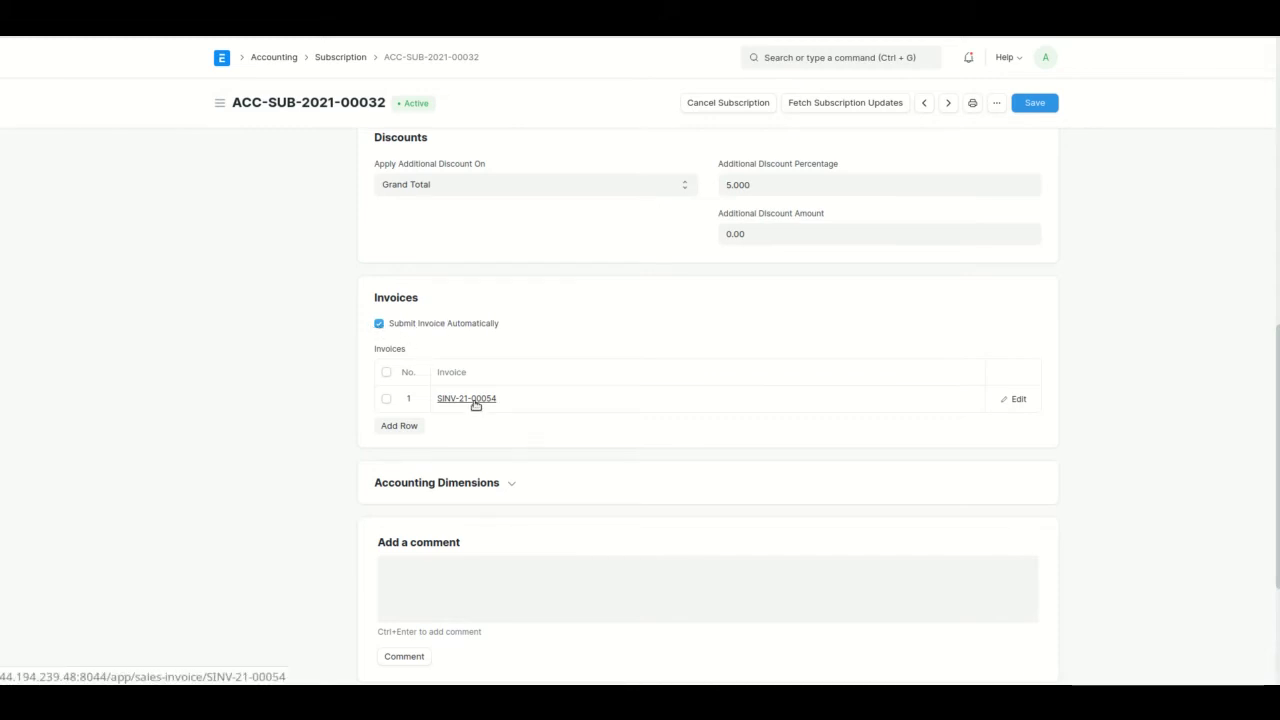
click(1022, 406)
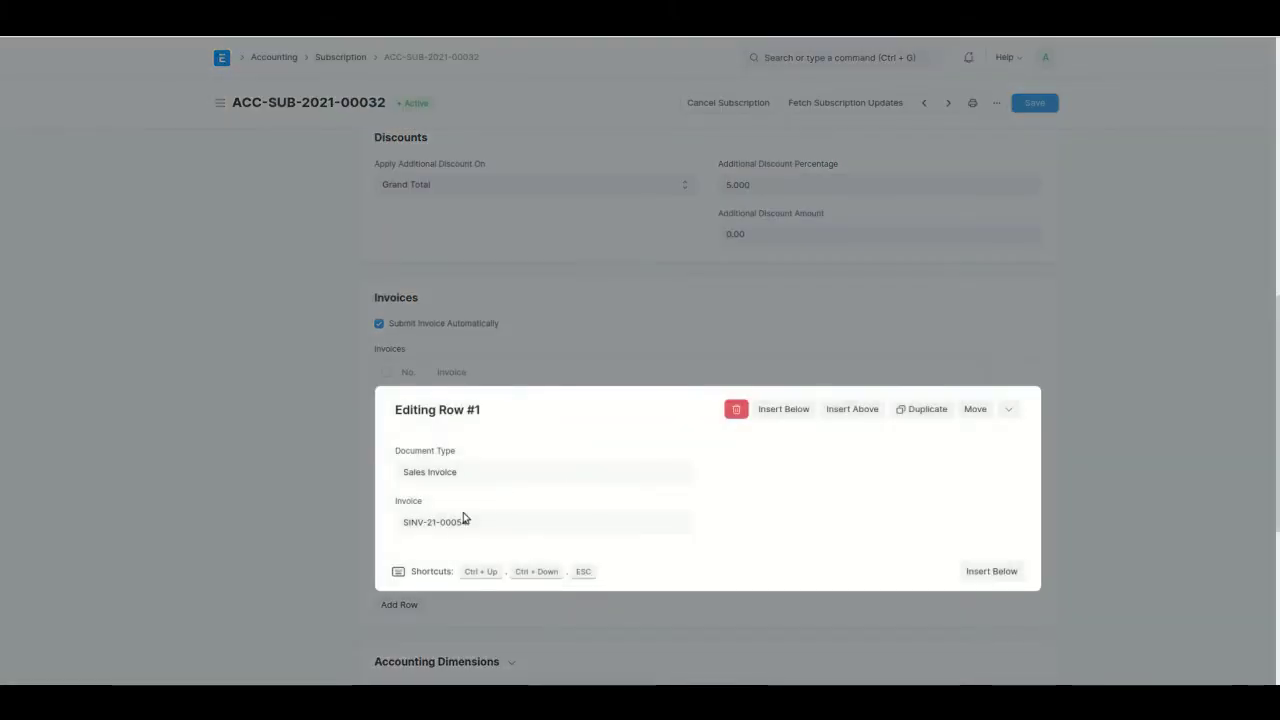
click(452, 523)
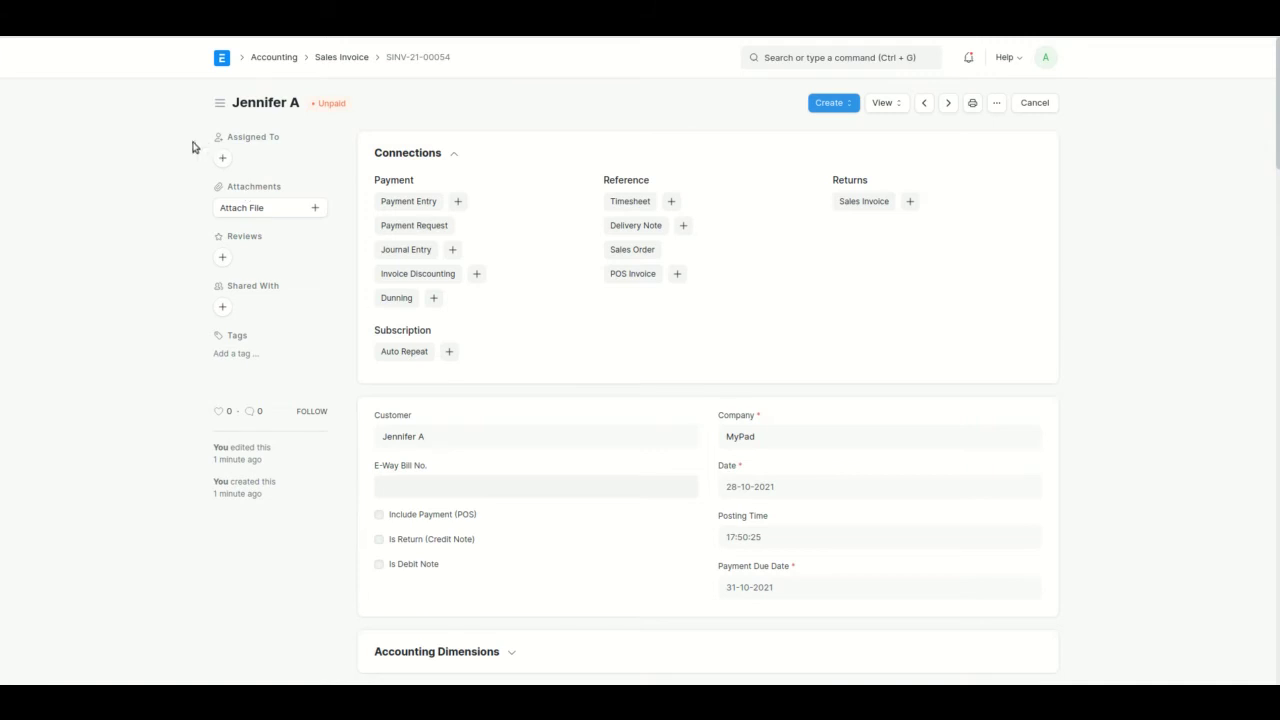
key(alt+Left)
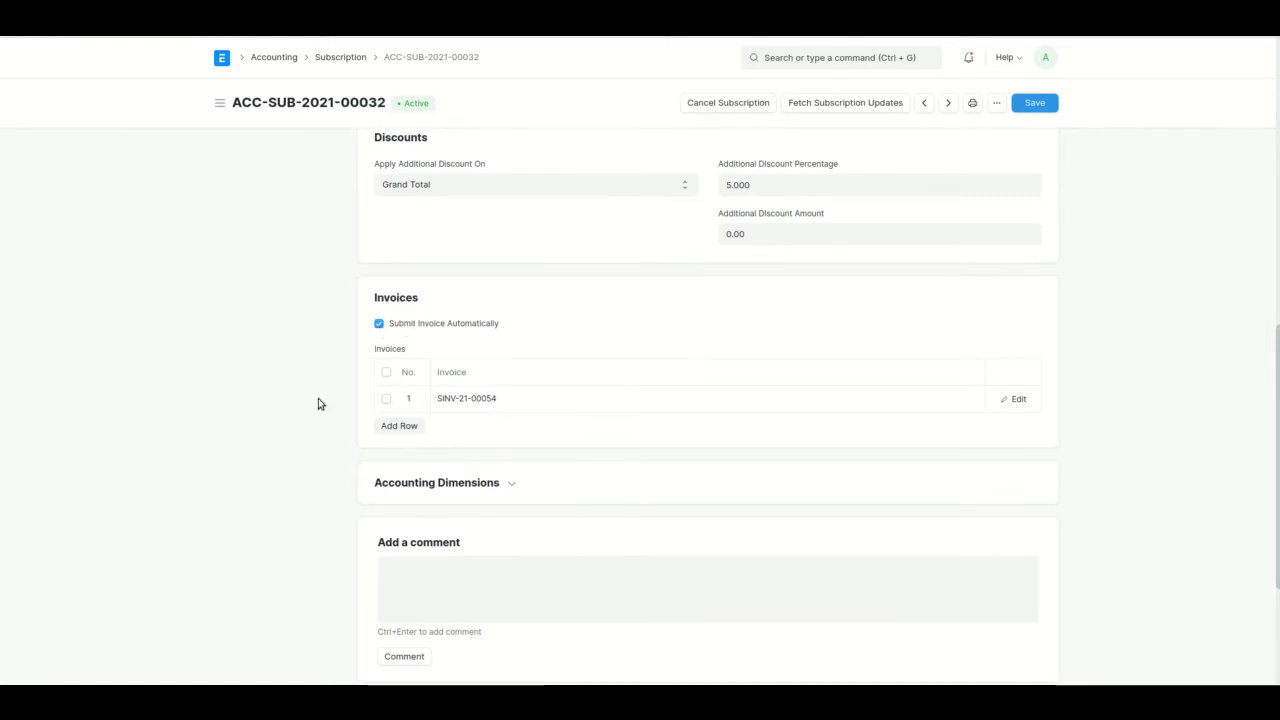
scroll(318, 403, up, 10)
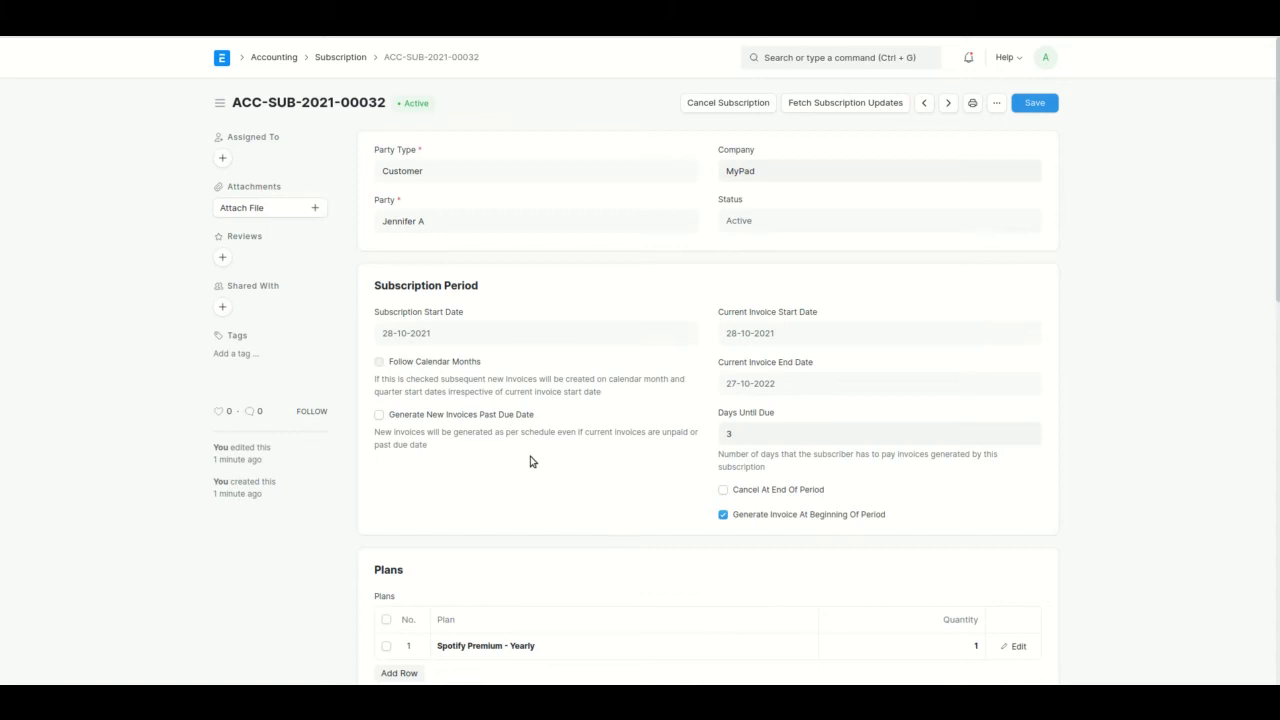
scroll(570, 461, down, 1)
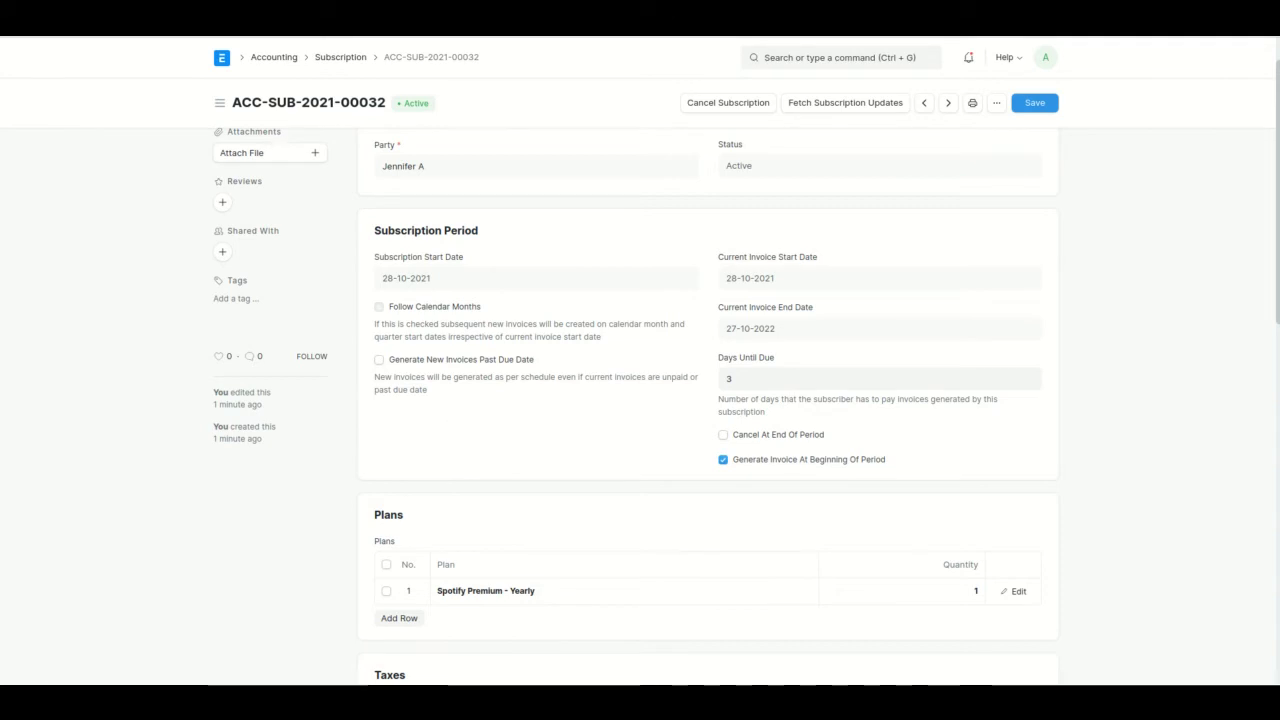
- In Subscription Settings, enable Cancel Subscription After Grace Period, disable it again and save the settings
click(105, 30)
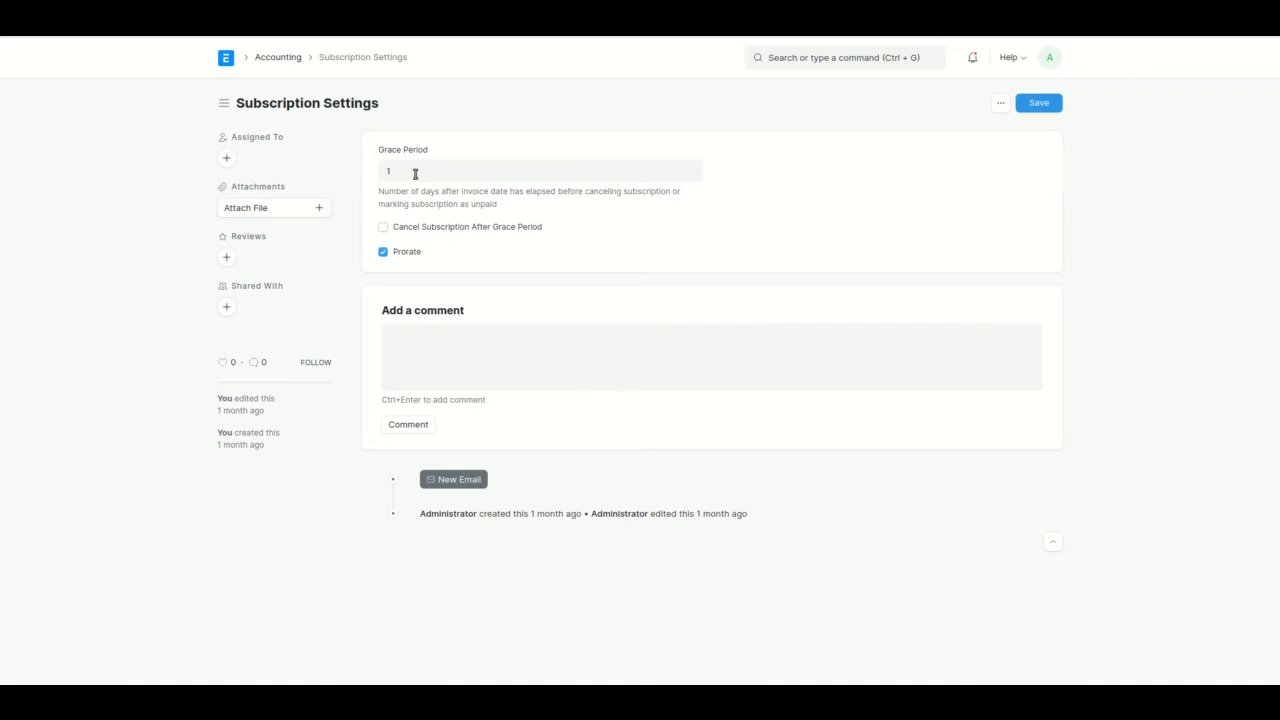
click(384, 229)
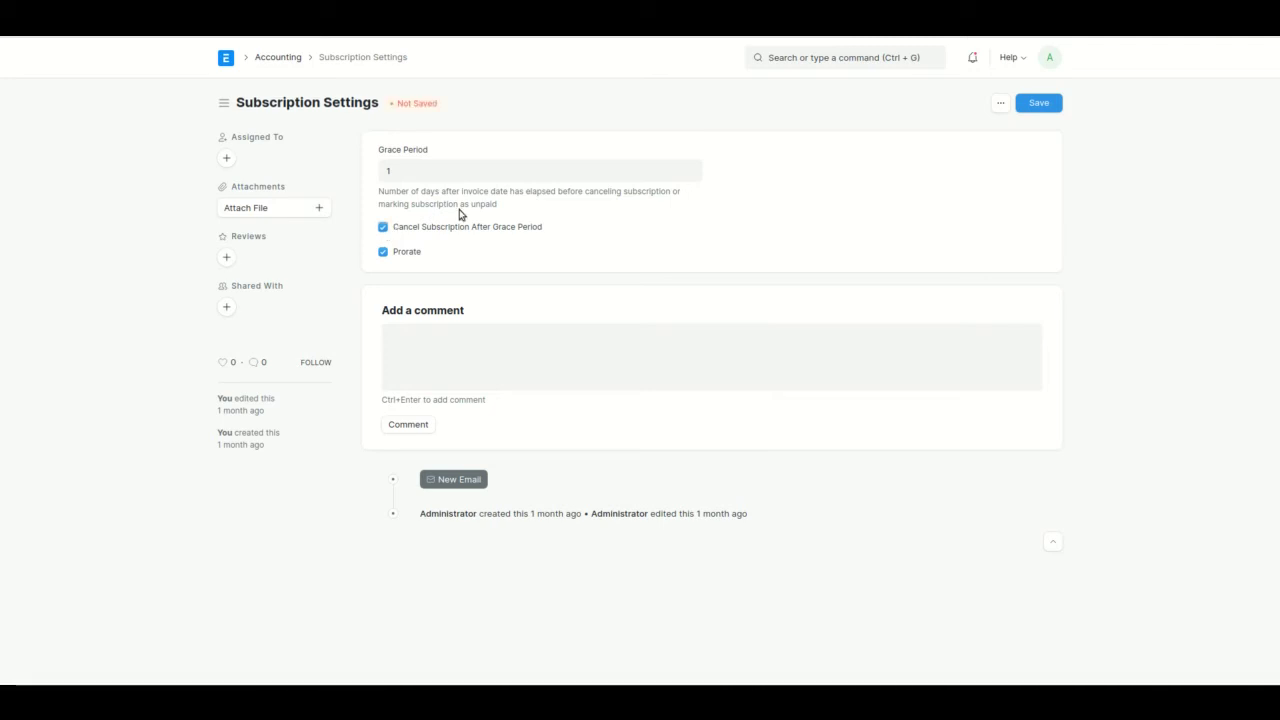
click(383, 227)
click(1045, 102)
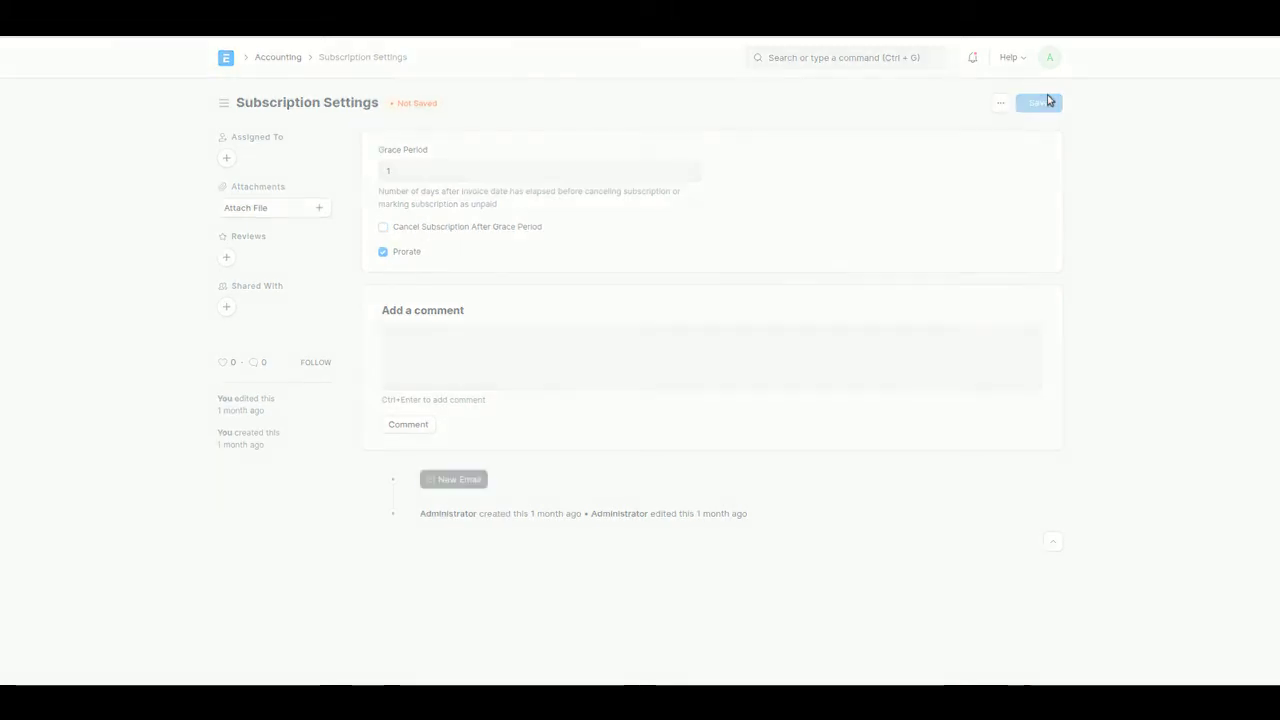
- Return to the subscription and review its status, period, discounts and linked invoice
key(alt+Left)
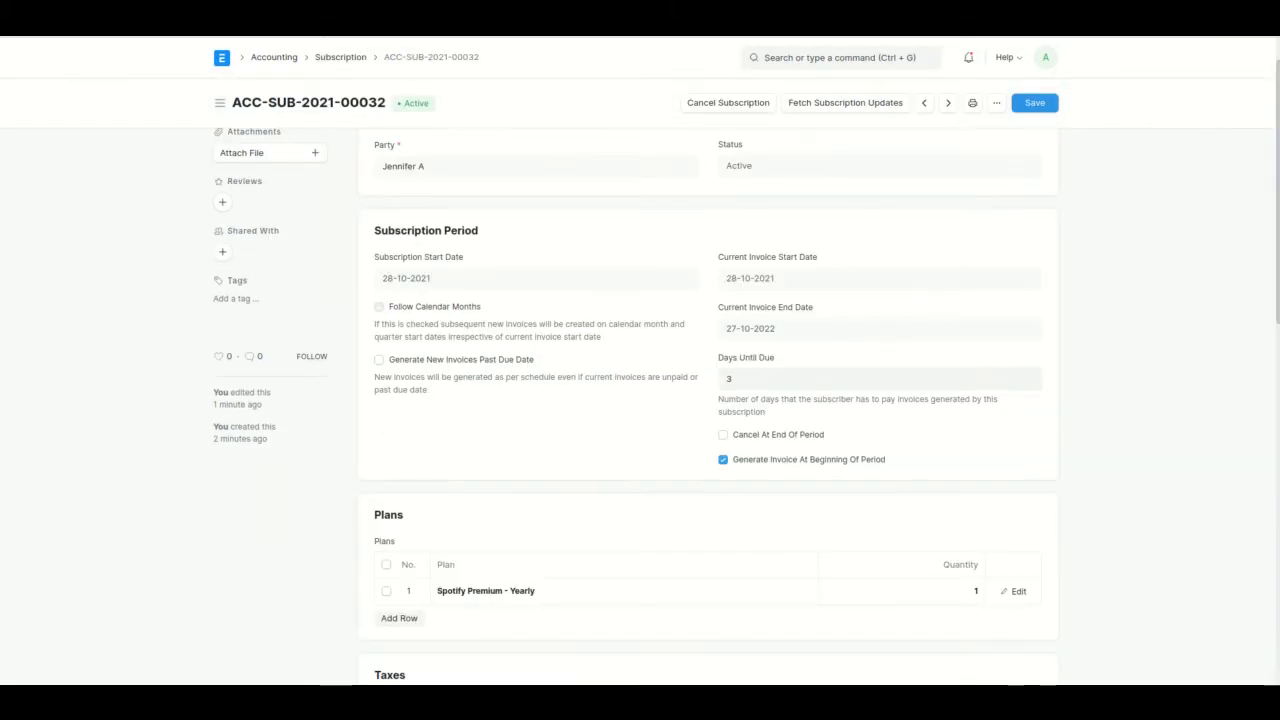
scroll(129, 363, down, 4)
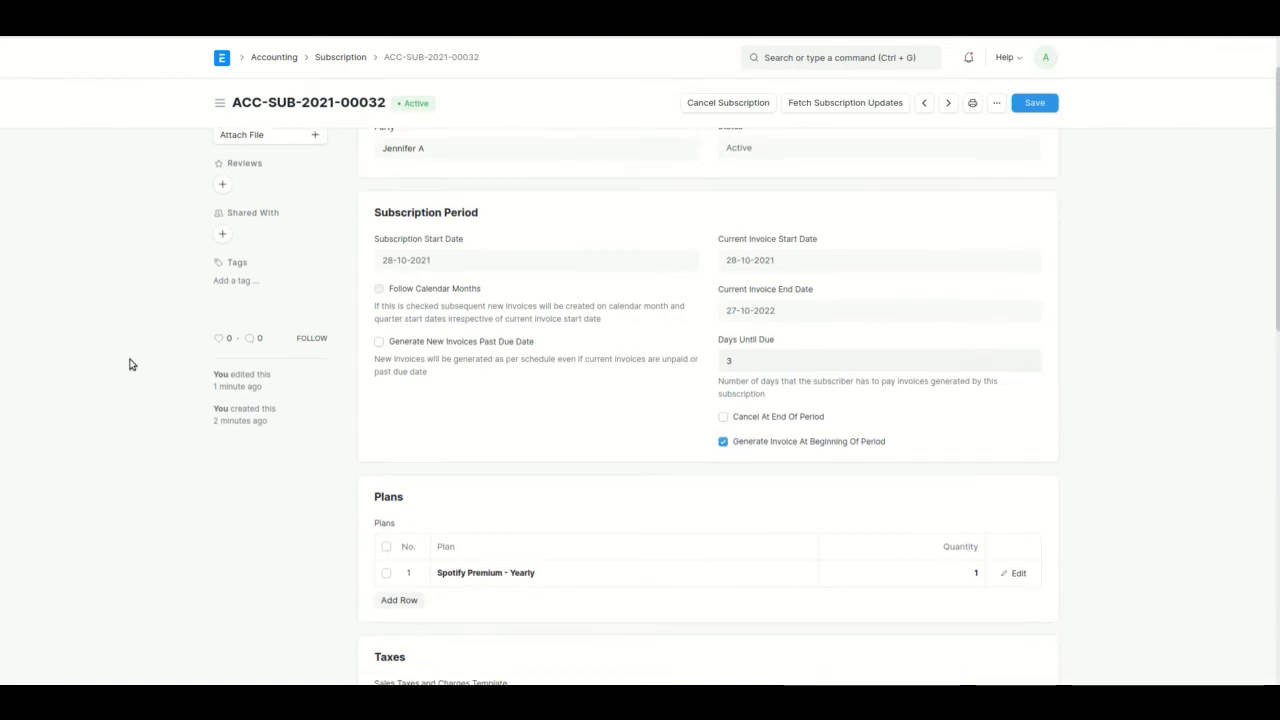
scroll(129, 364, up, 4)
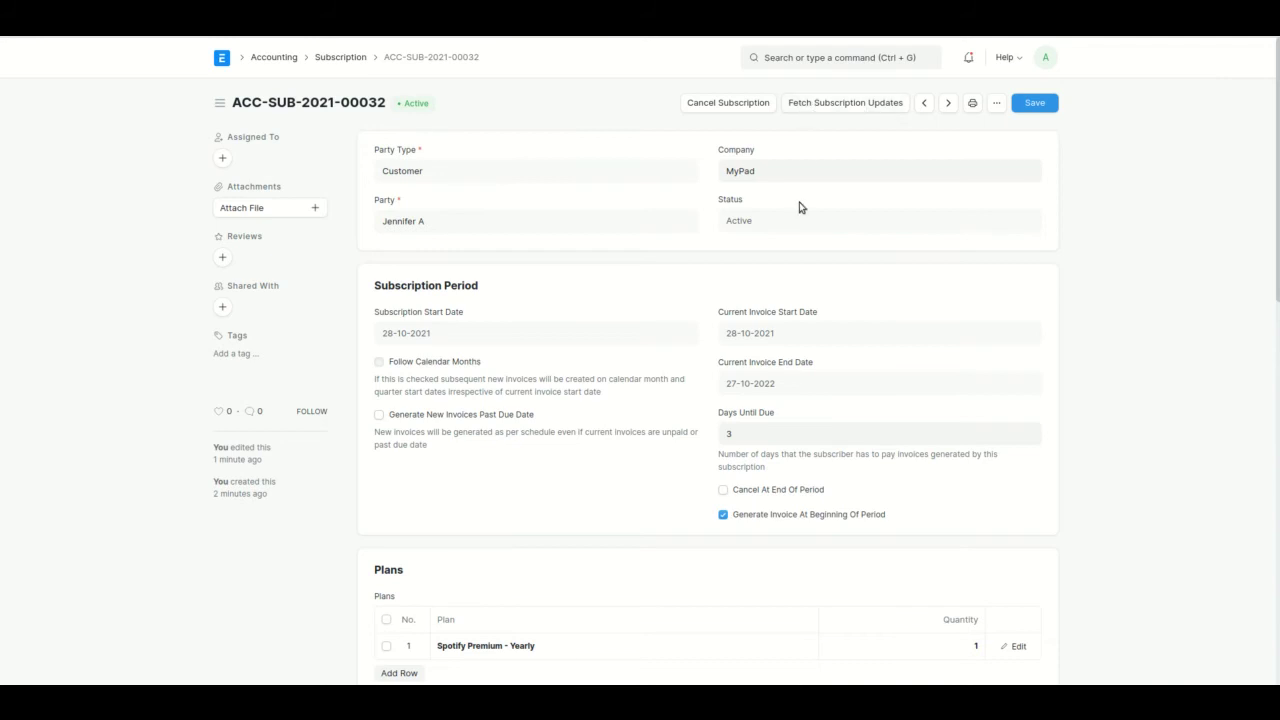
scroll(443, 520, down, 5)
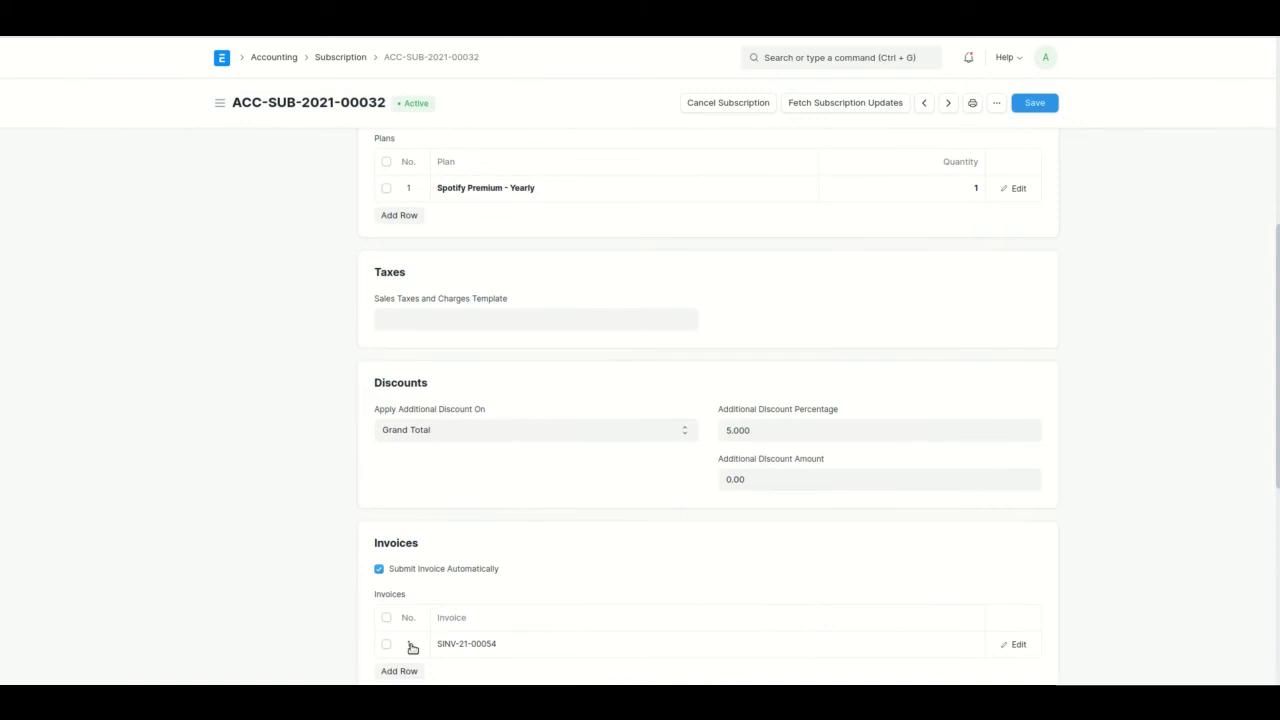
scroll(454, 534, down, 2)
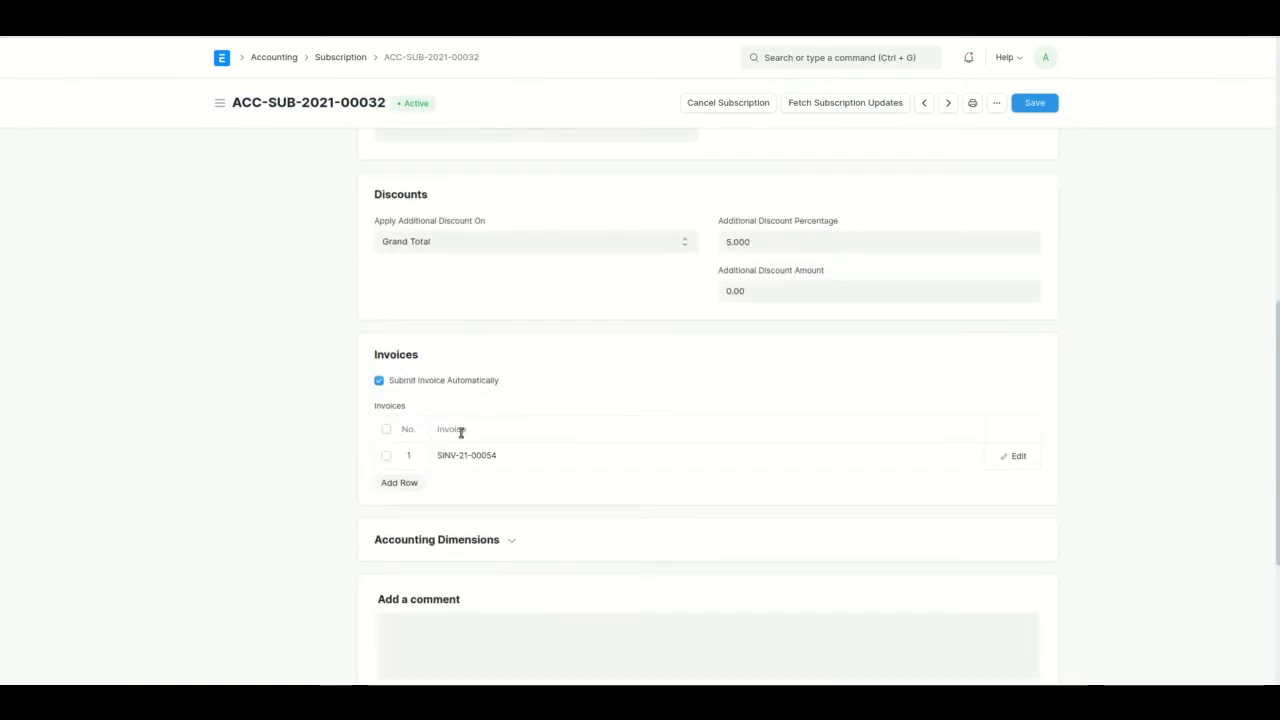
key(alt+Tab)
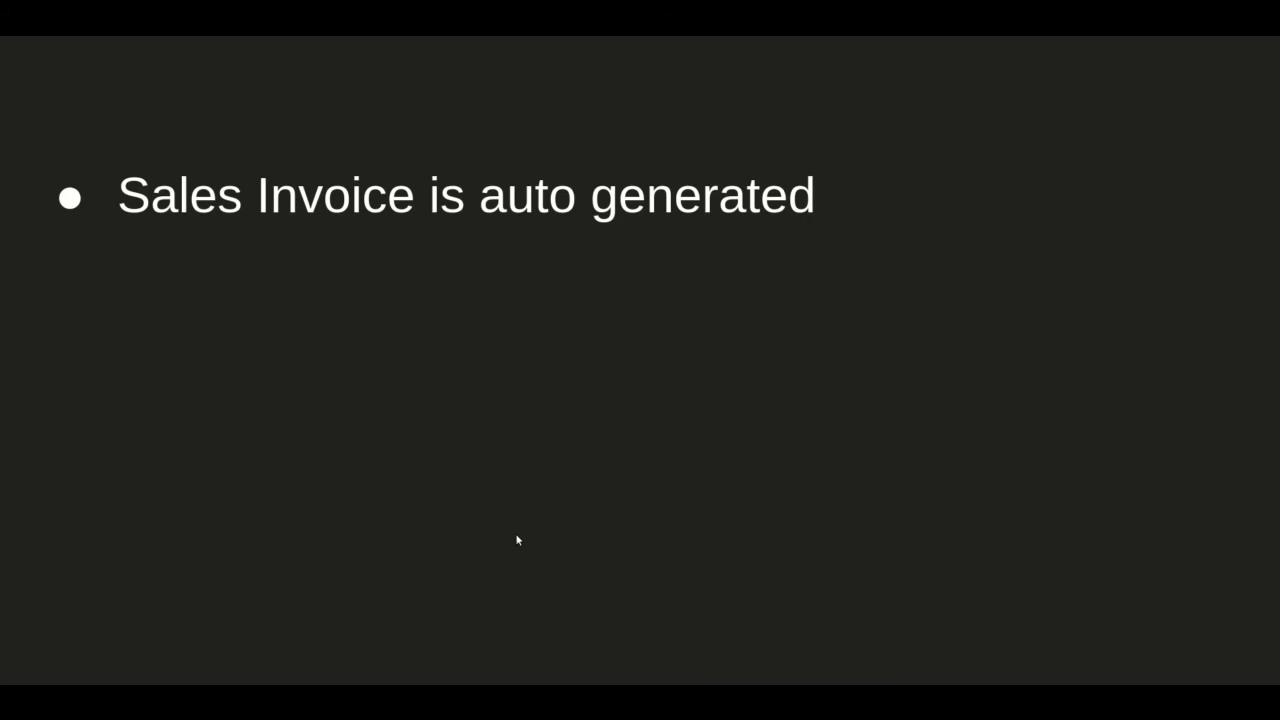
key(Right)
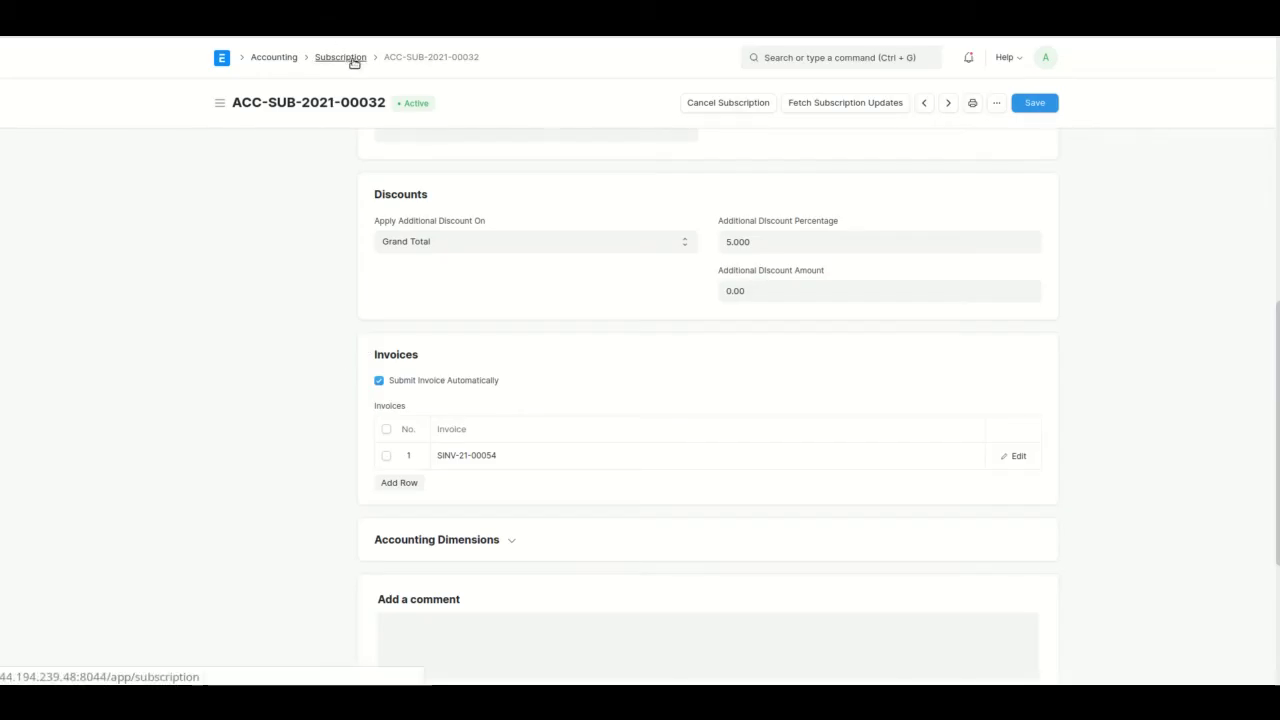
- Create a new subscription with party type Customer and select the customer as the party
click(345, 58)
click(1026, 103)
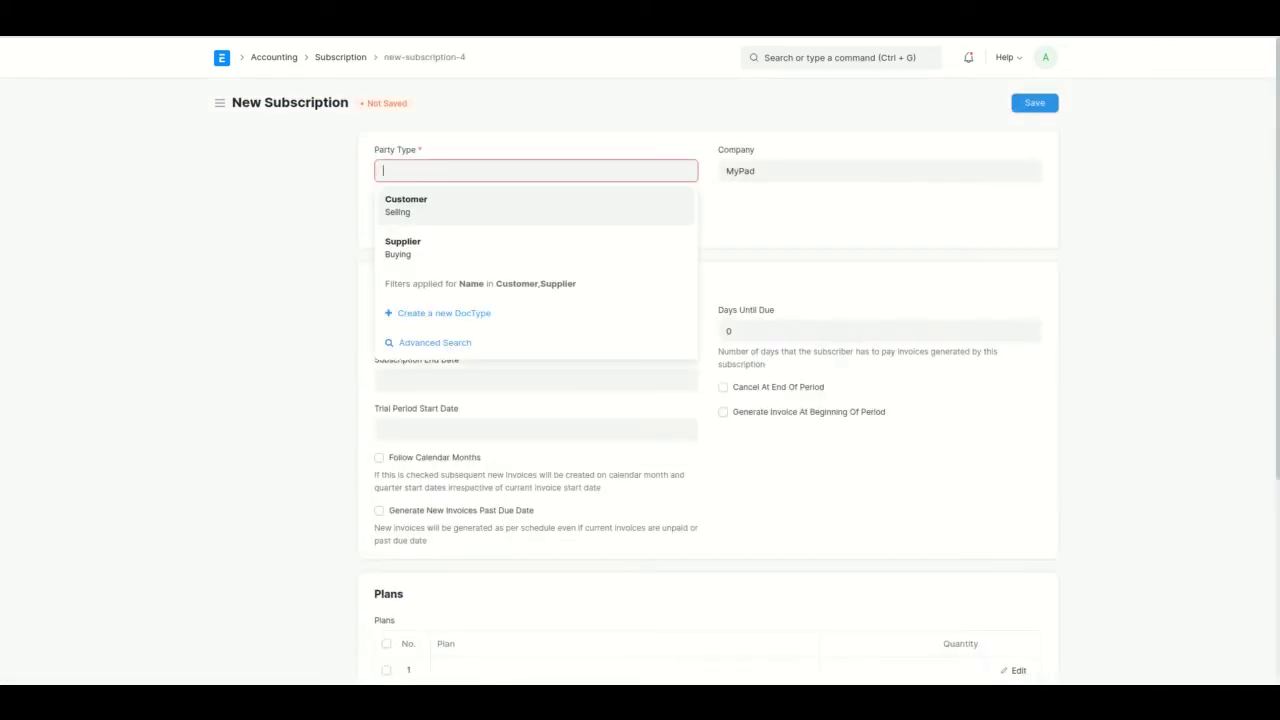
click(415, 206)
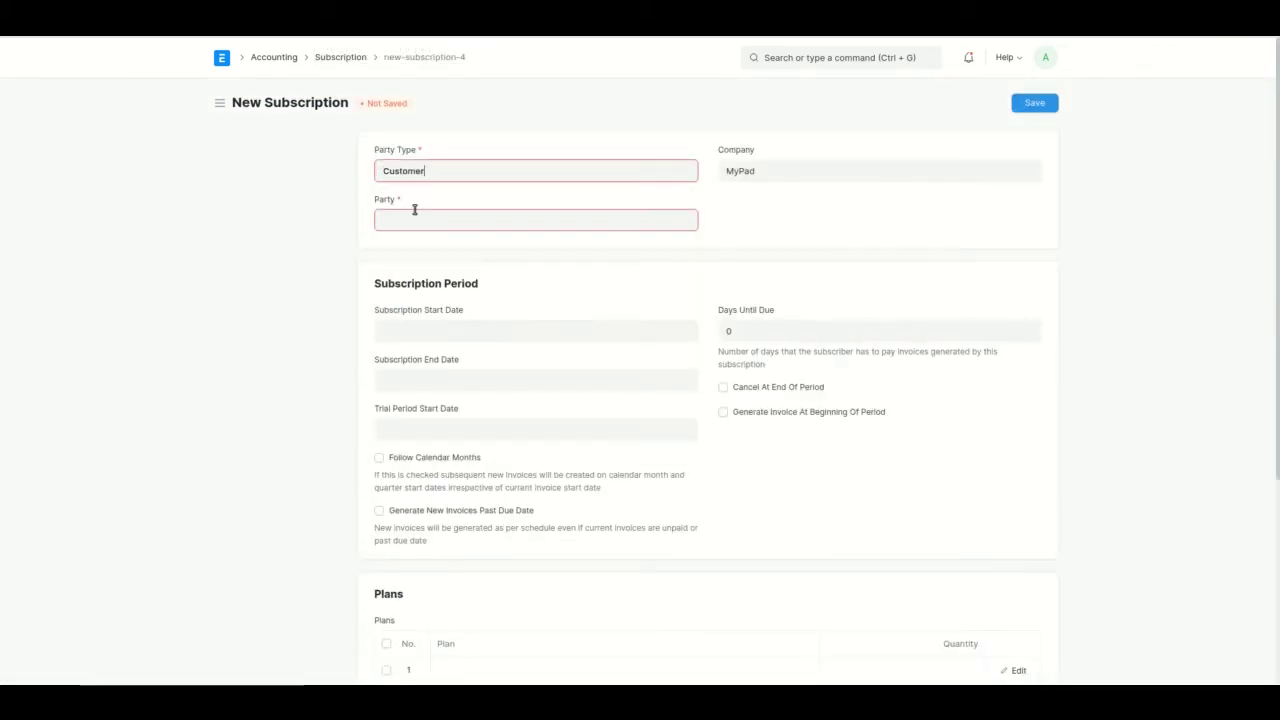
click(424, 221)
text(jenni)
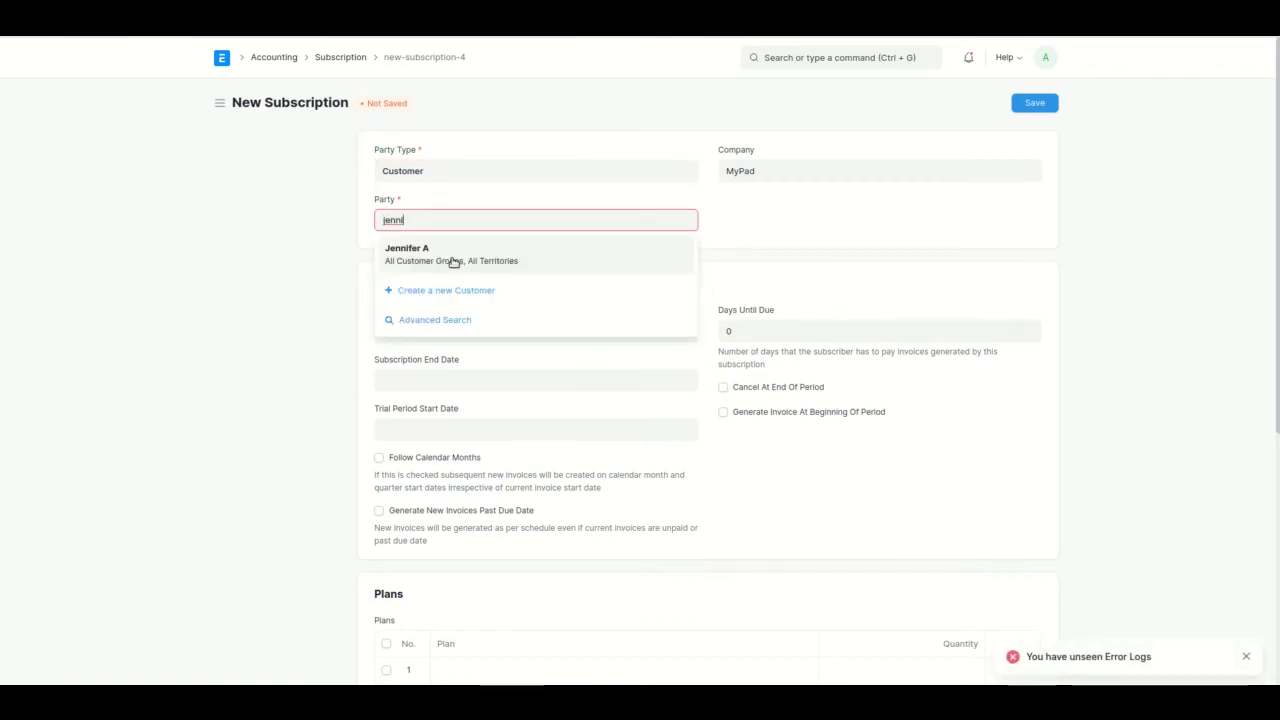
click(452, 261)
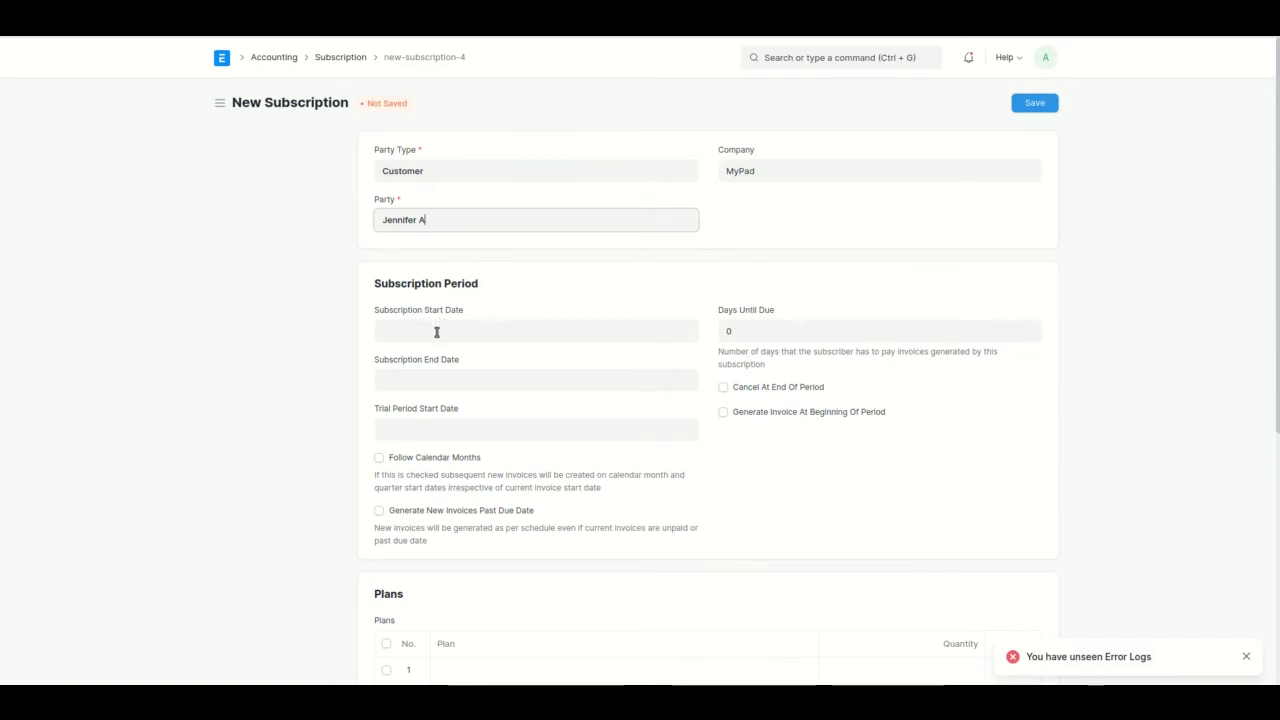
- Set the trial period to start on 28-10-2021 and end on 31-10-2021
click(418, 424)
click(483, 346)
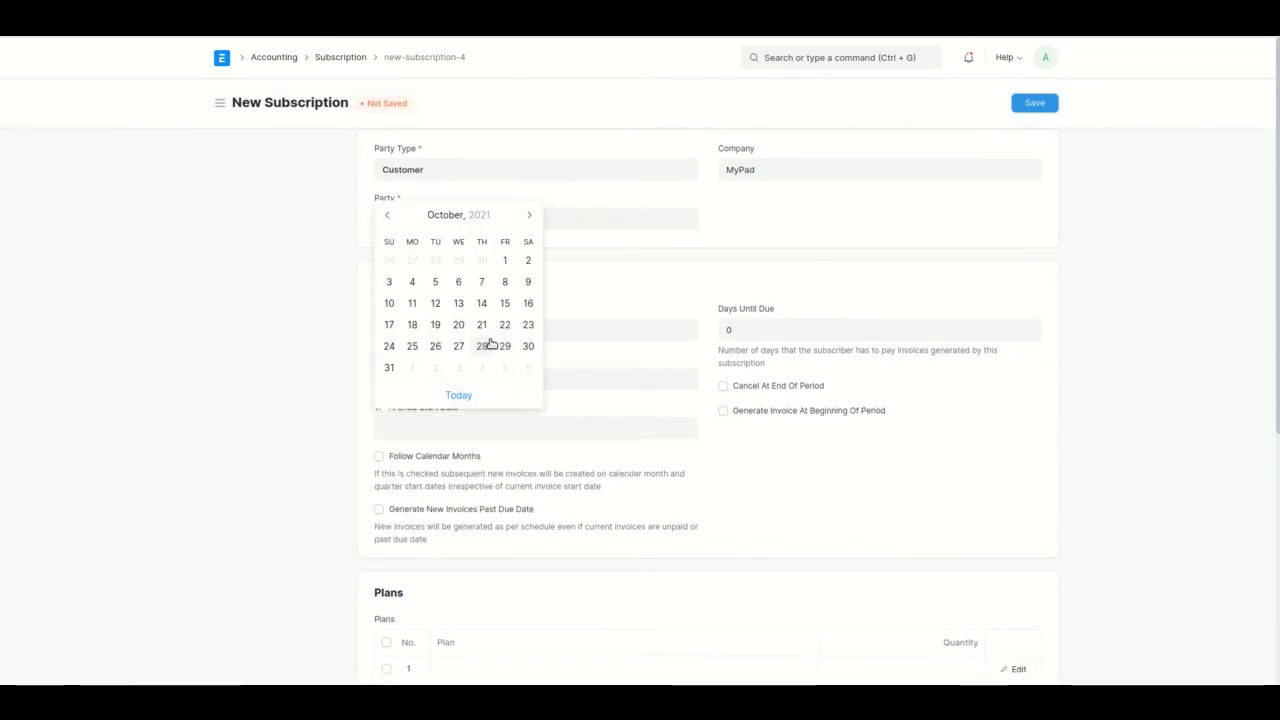
click(444, 485)
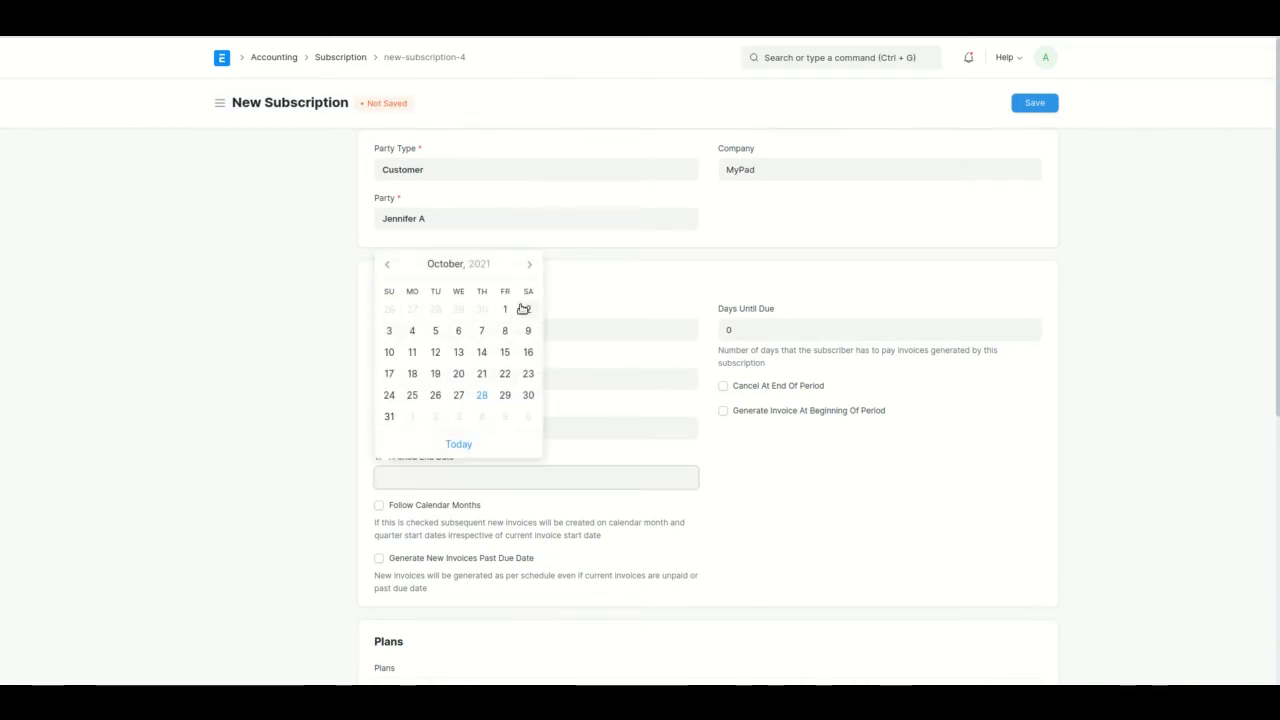
click(390, 418)
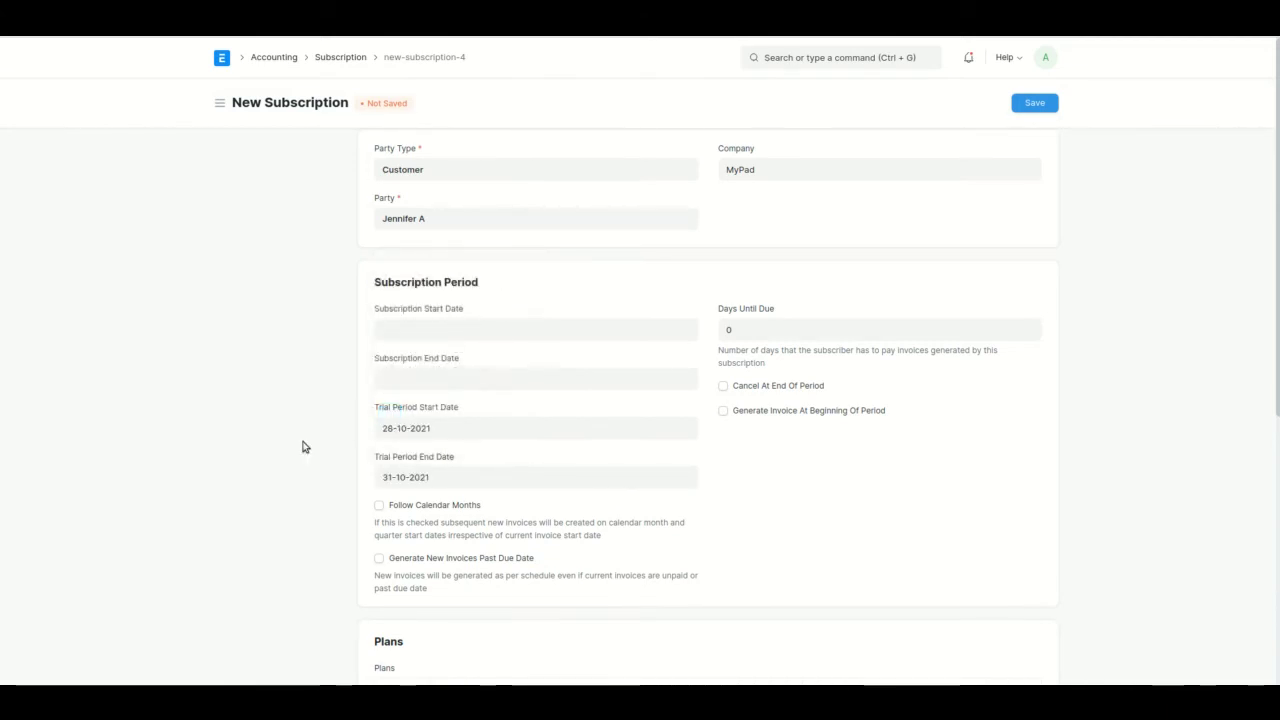
- Add the Netflix - 199 plan with quantity 1 to the Plans table and save the subscription
scroll(303, 465, down, 2)
scroll(303, 465, down, 4)
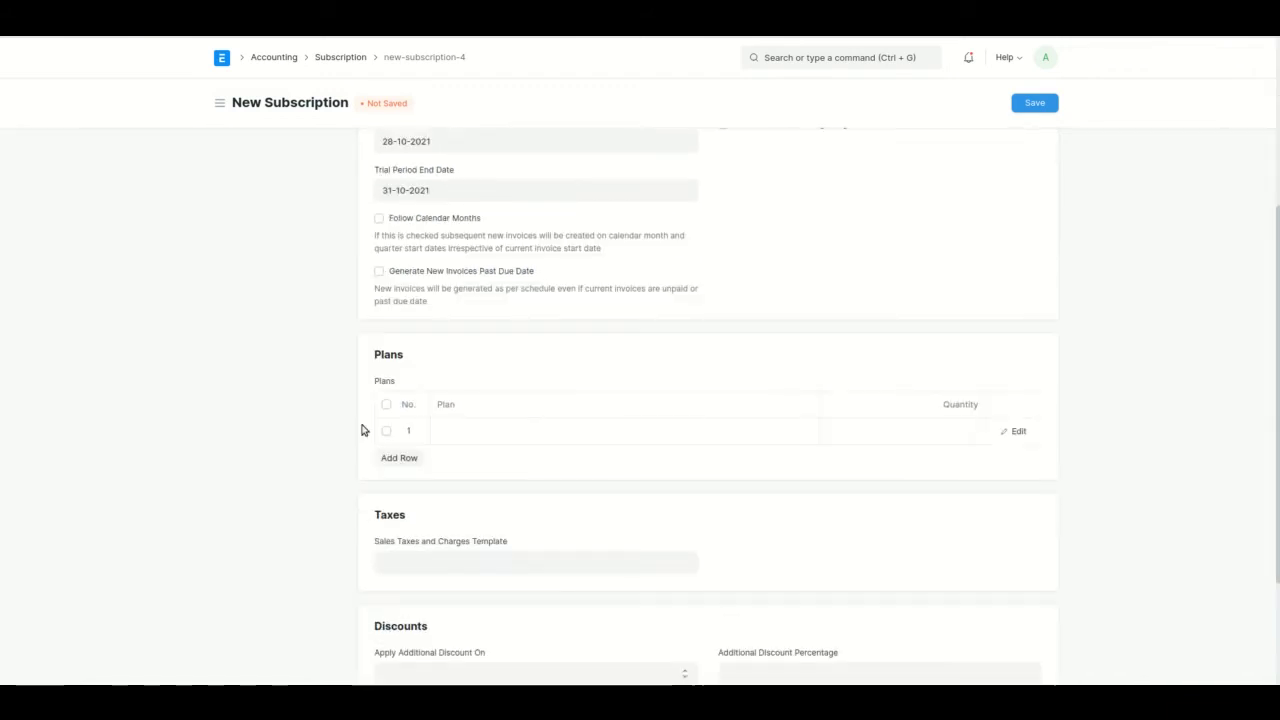
click(485, 428)
text(net)
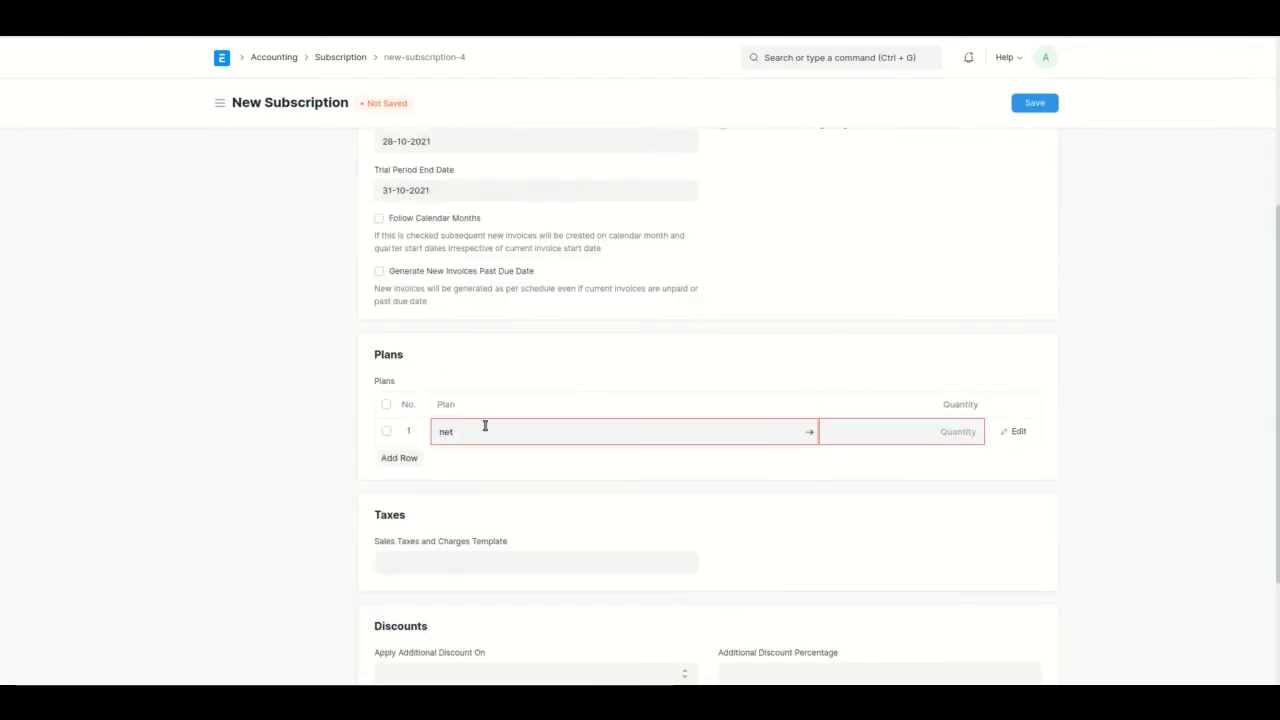
click(514, 459)
click(848, 437)
click(935, 516)
scroll(934, 517, down, 2)
scroll(942, 293, up, 5)
key(ctrl+s)
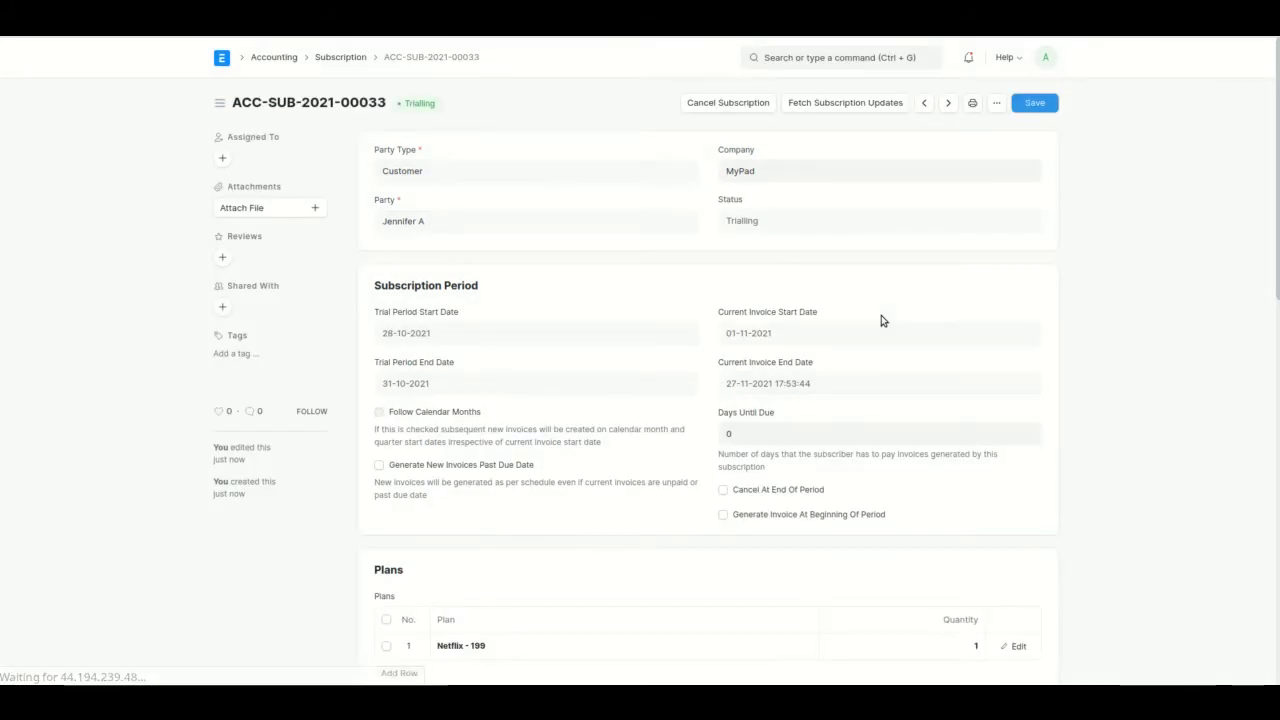
- Enable Generate Invoice At Beginning Of Period, save the subscription and review its plan, invoices and trial period
click(769, 518)
click(1040, 104)
scroll(828, 197, down, 2)
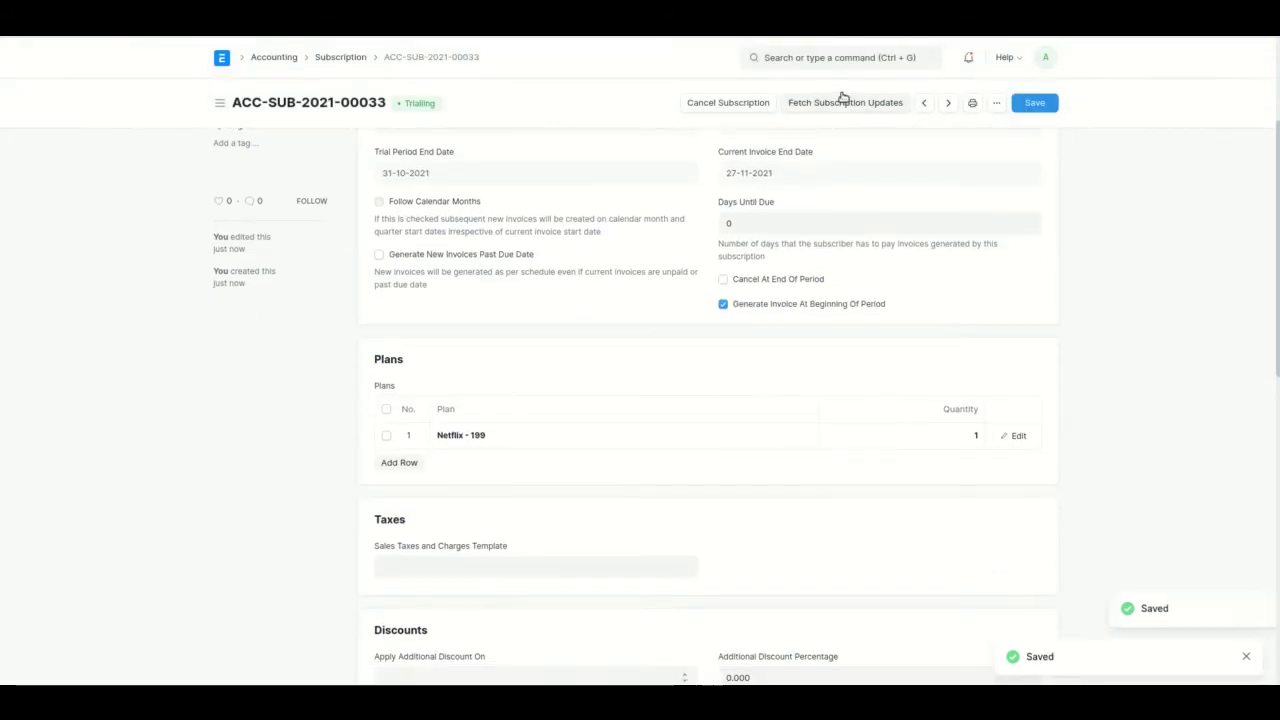
scroll(766, 277, down, 3)
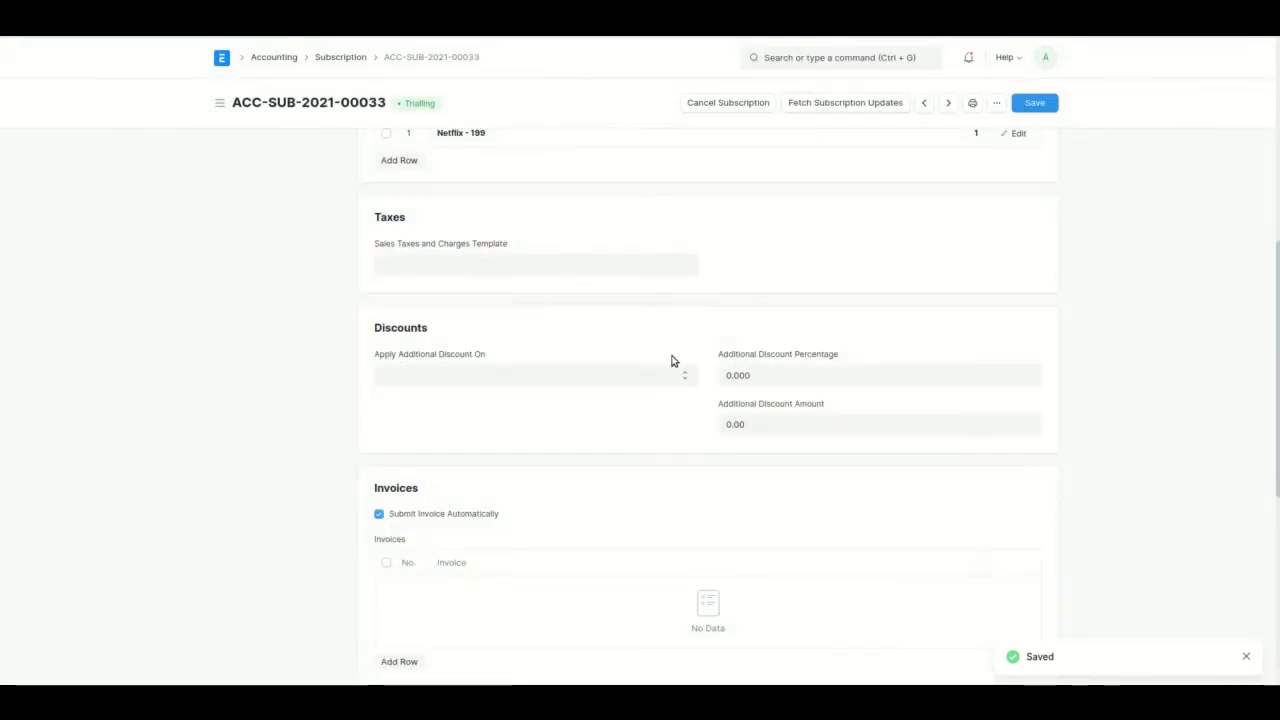
scroll(588, 396, down, 2)
scroll(589, 394, up, 4)
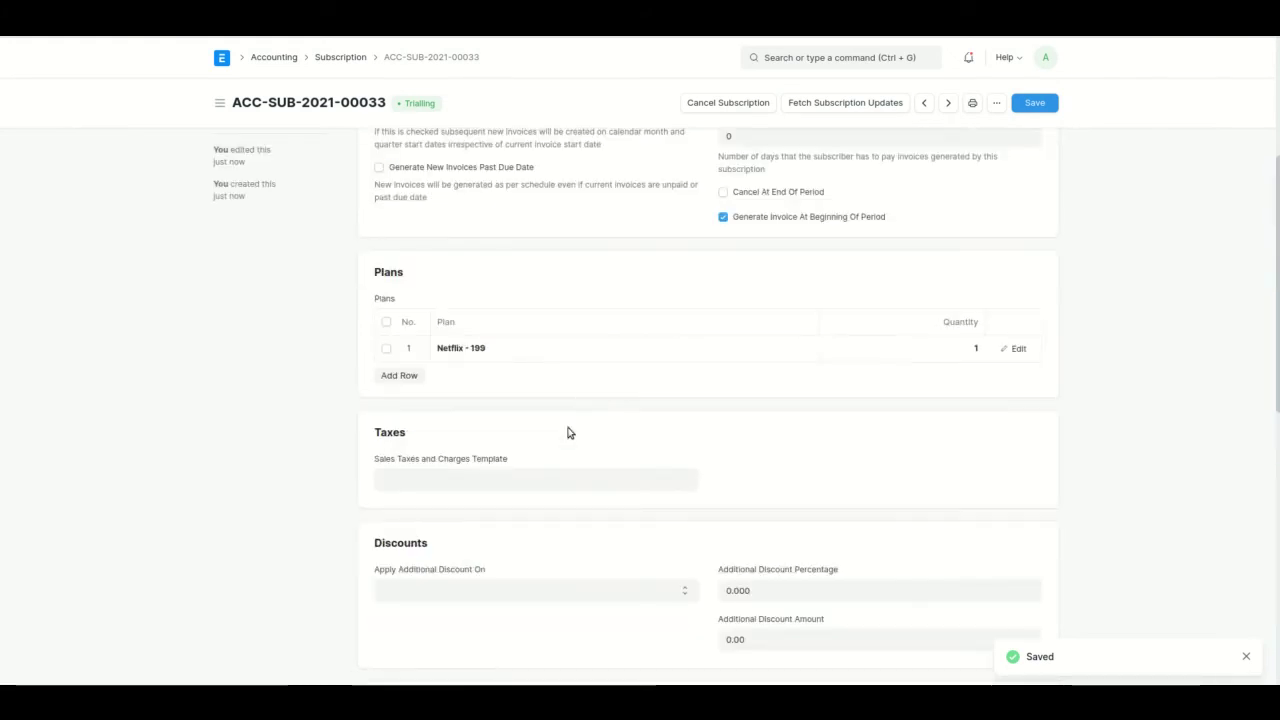
scroll(443, 271, up, 1)
scroll(445, 271, up, 2)
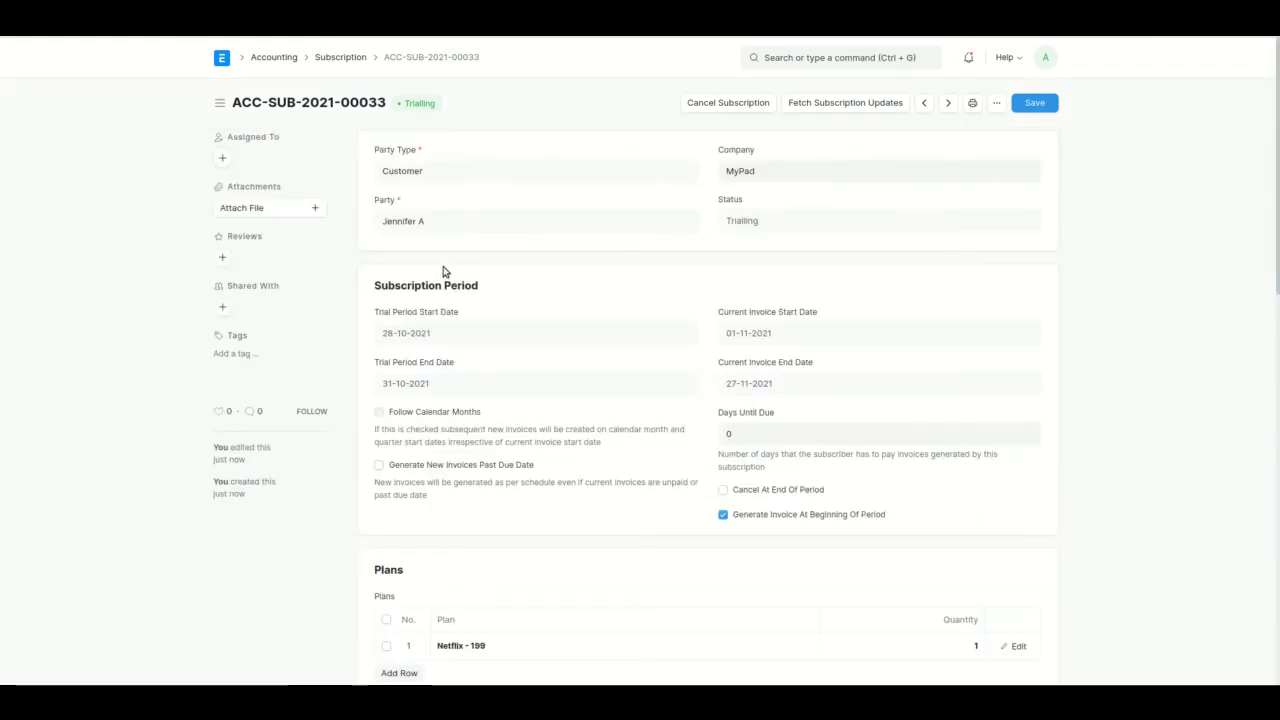
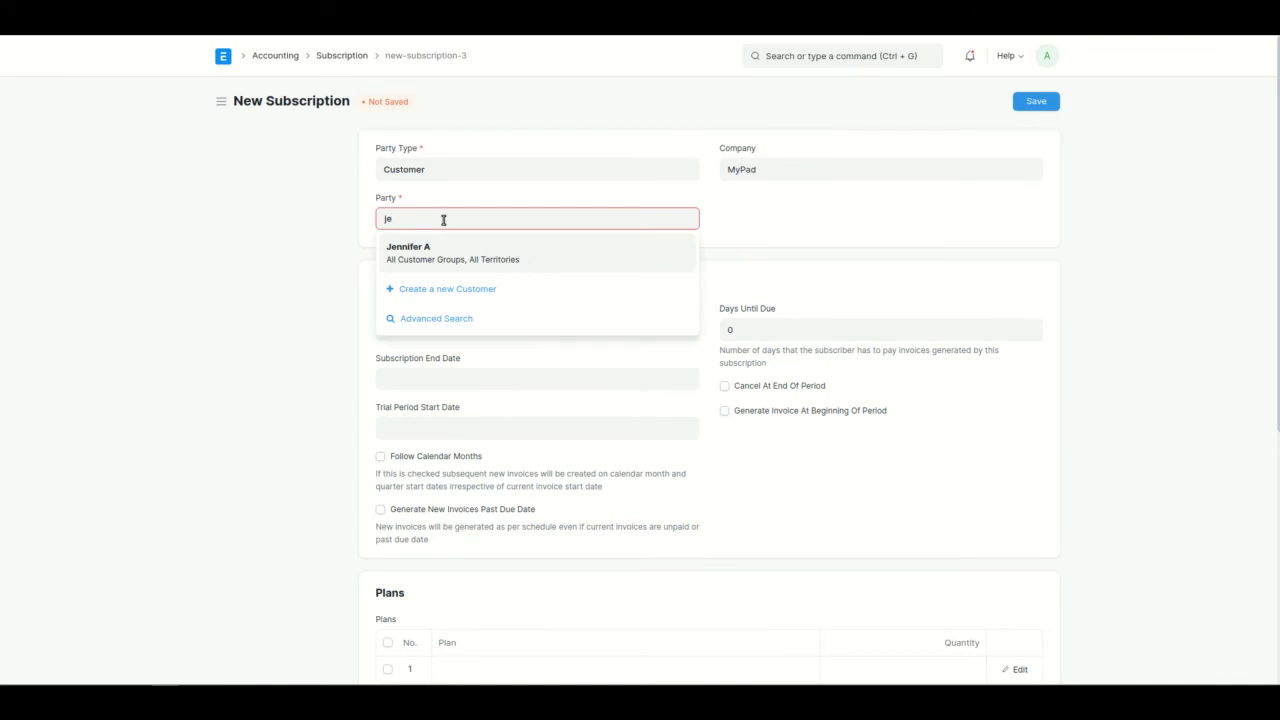
- Select the customer as the party and set the subscription period from 29-10-2021 to 29-11-2021
click(457, 246)
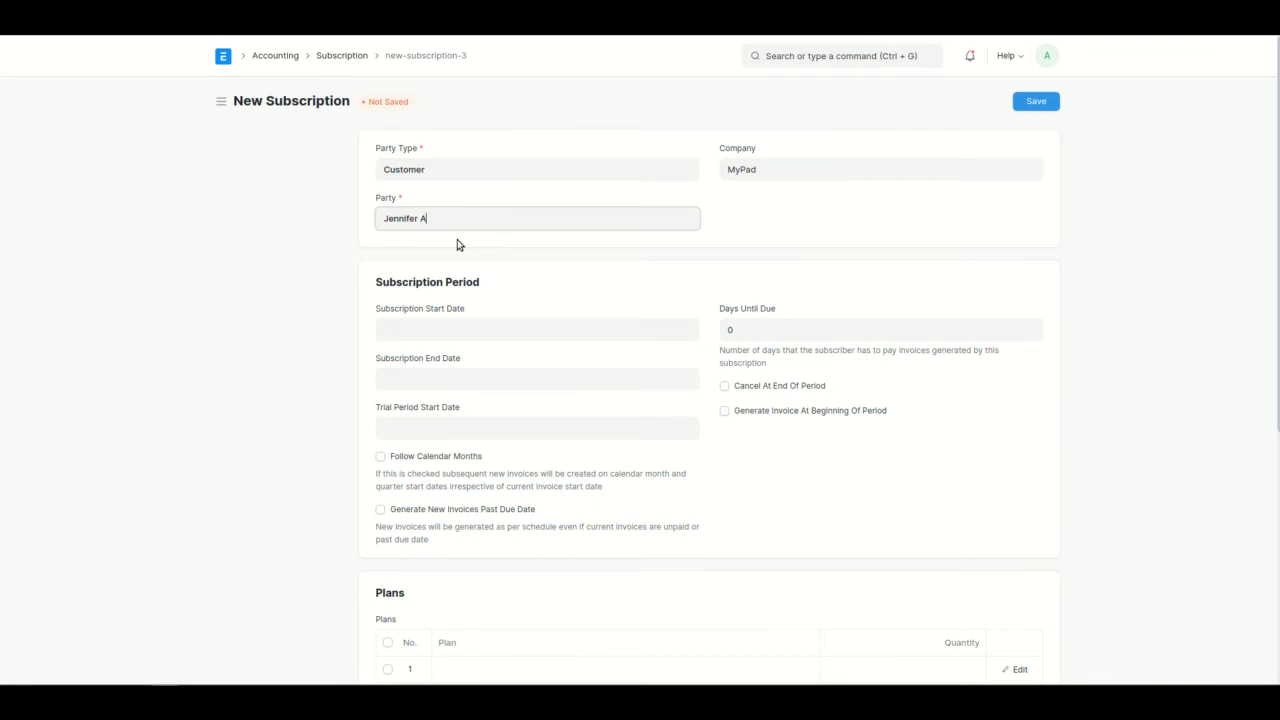
click(415, 318)
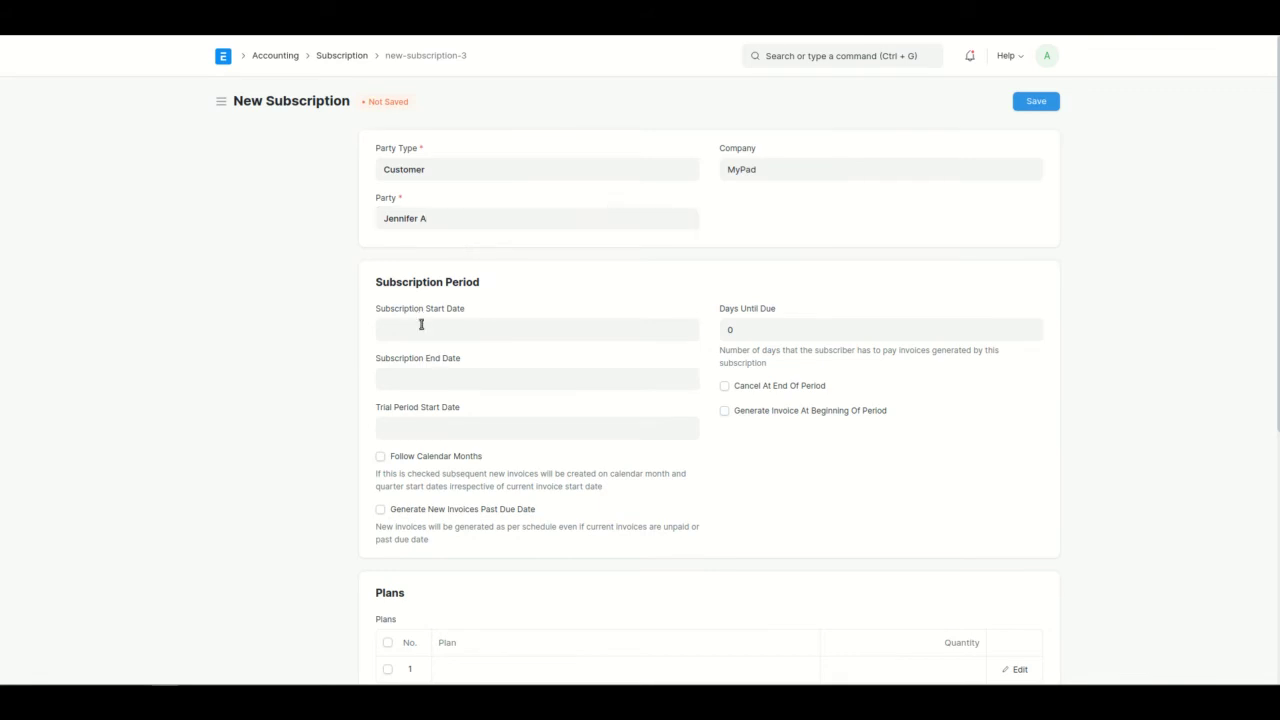
click(421, 324)
click(509, 494)
click(410, 376)
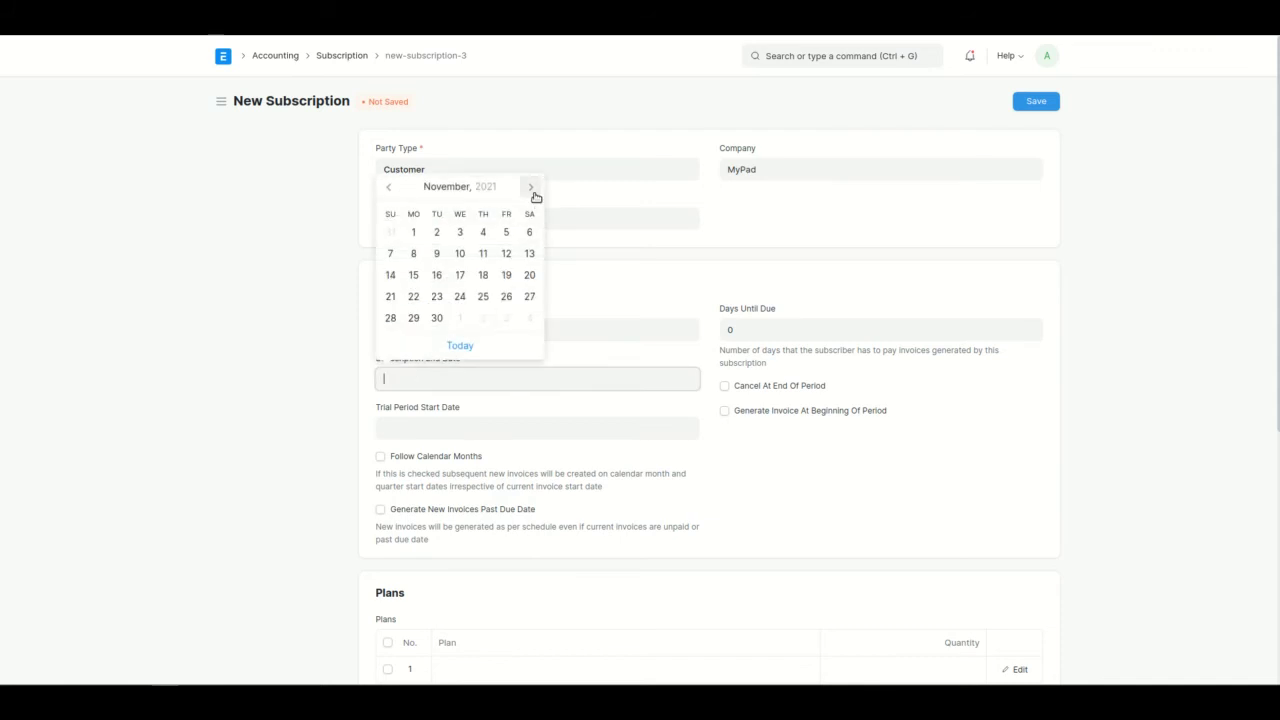
click(412, 320)
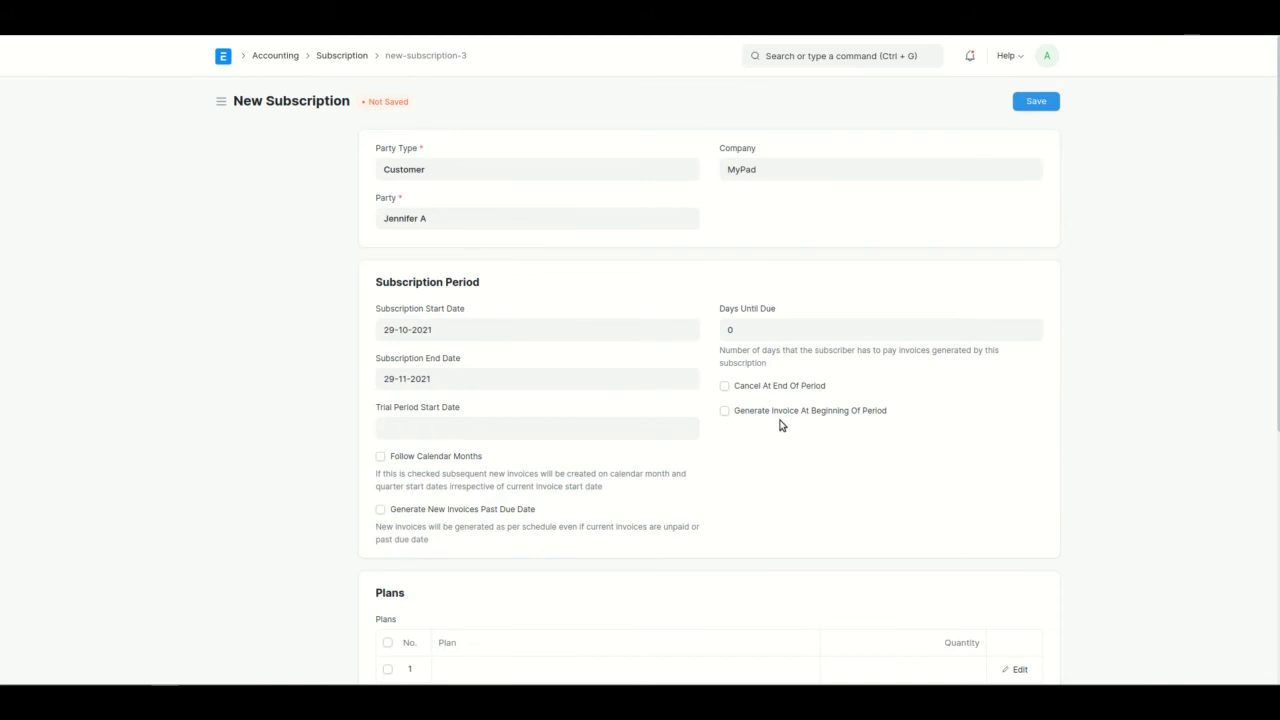
- Add the Netflix - 499 plan with quantity 1 to the Plans table and save the subscription
scroll(781, 424, down, 1)
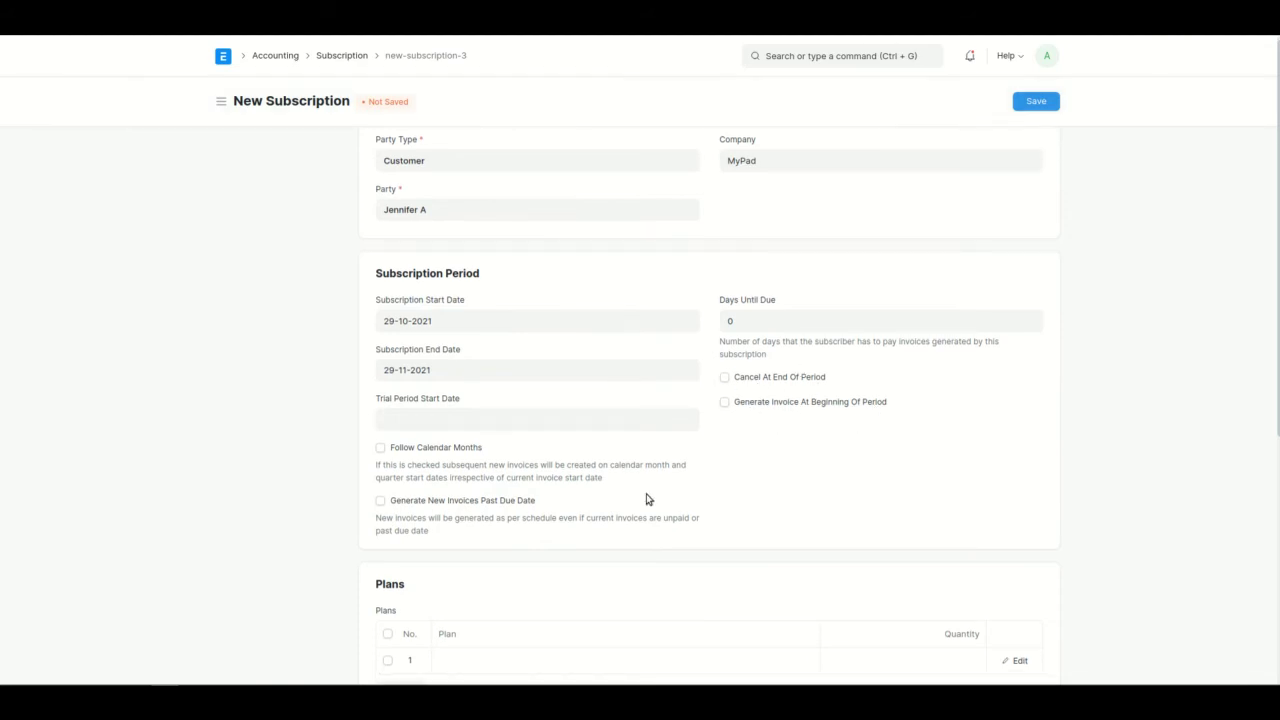
scroll(646, 497, down, 3)
click(491, 389)
text(netf)
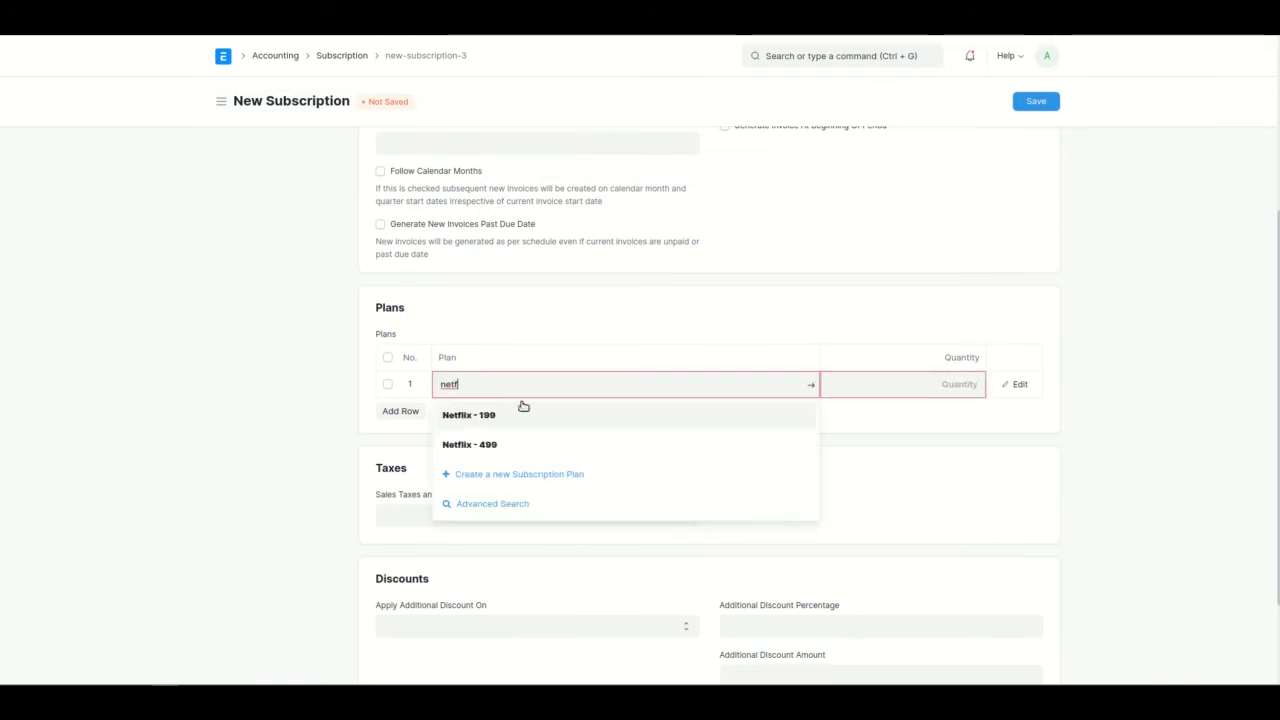
click(546, 440)
click(903, 382)
text(1)
scroll(846, 481, up, 2)
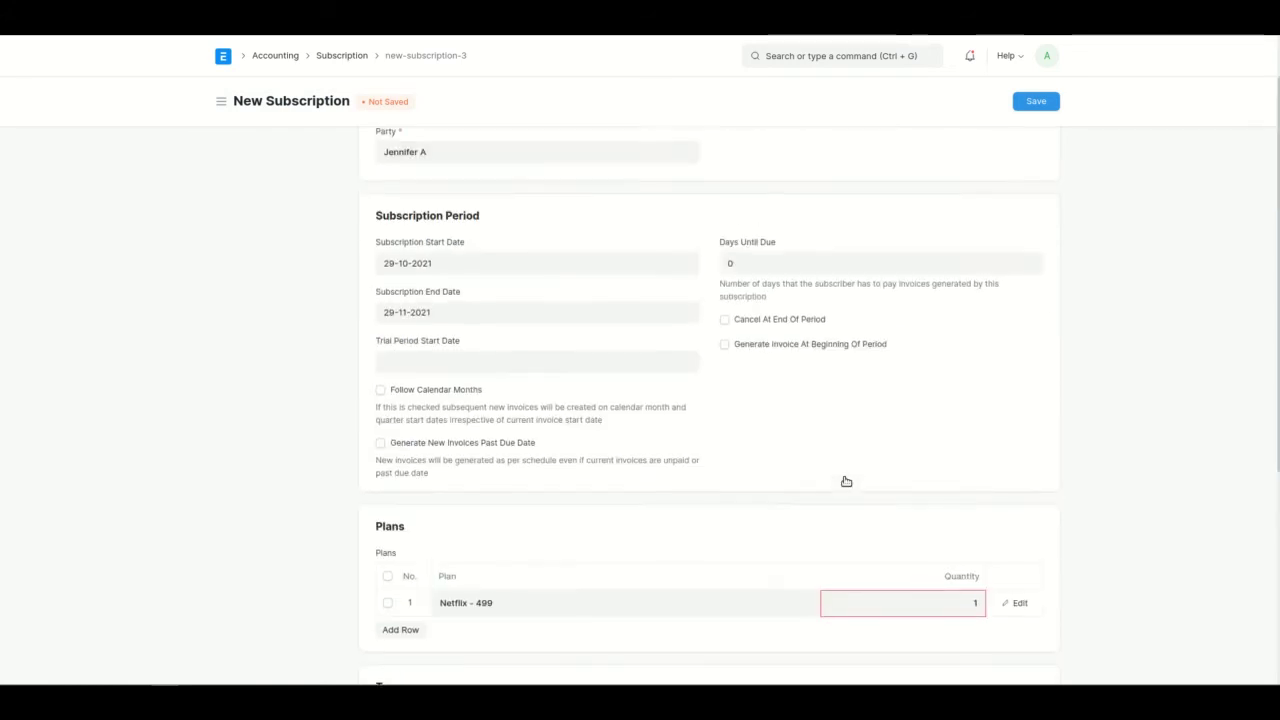
scroll(846, 481, up, 1)
click(1046, 107)
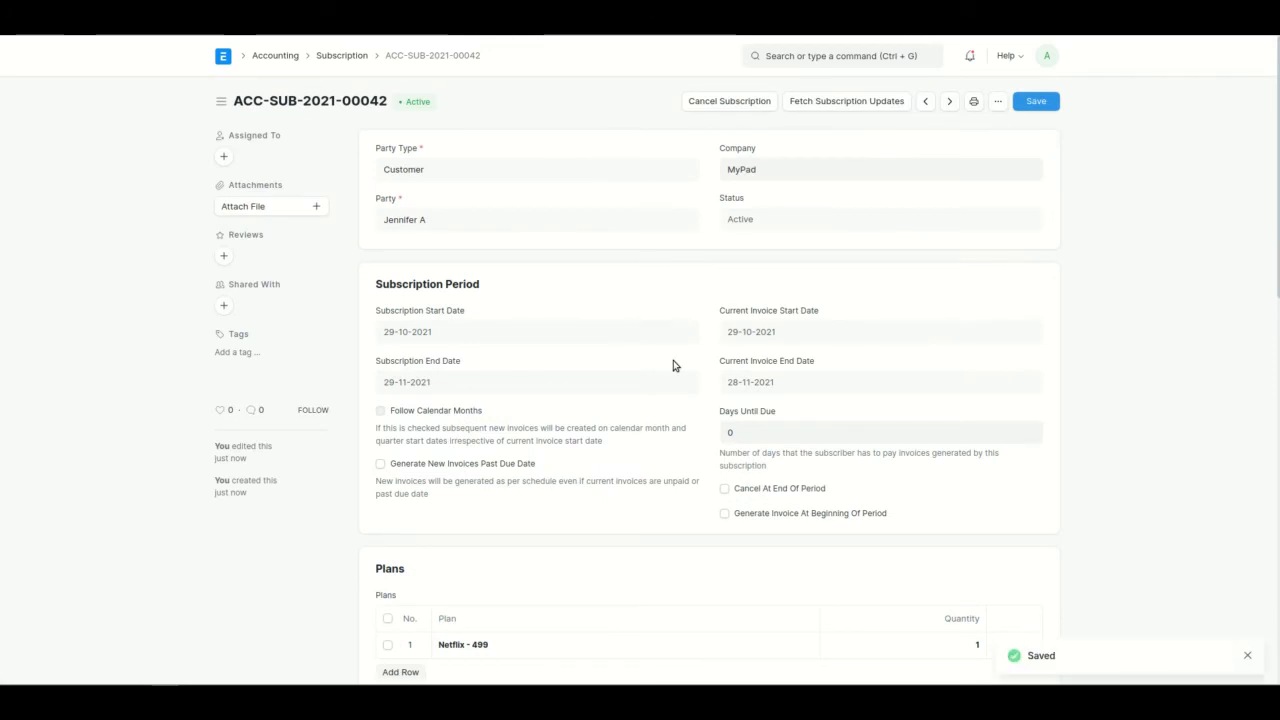
- Fetch the subscription updates and review the subscription's Invoices table, plan and current invoice dates
scroll(674, 366, down, 5)
scroll(700, 320, up, 3)
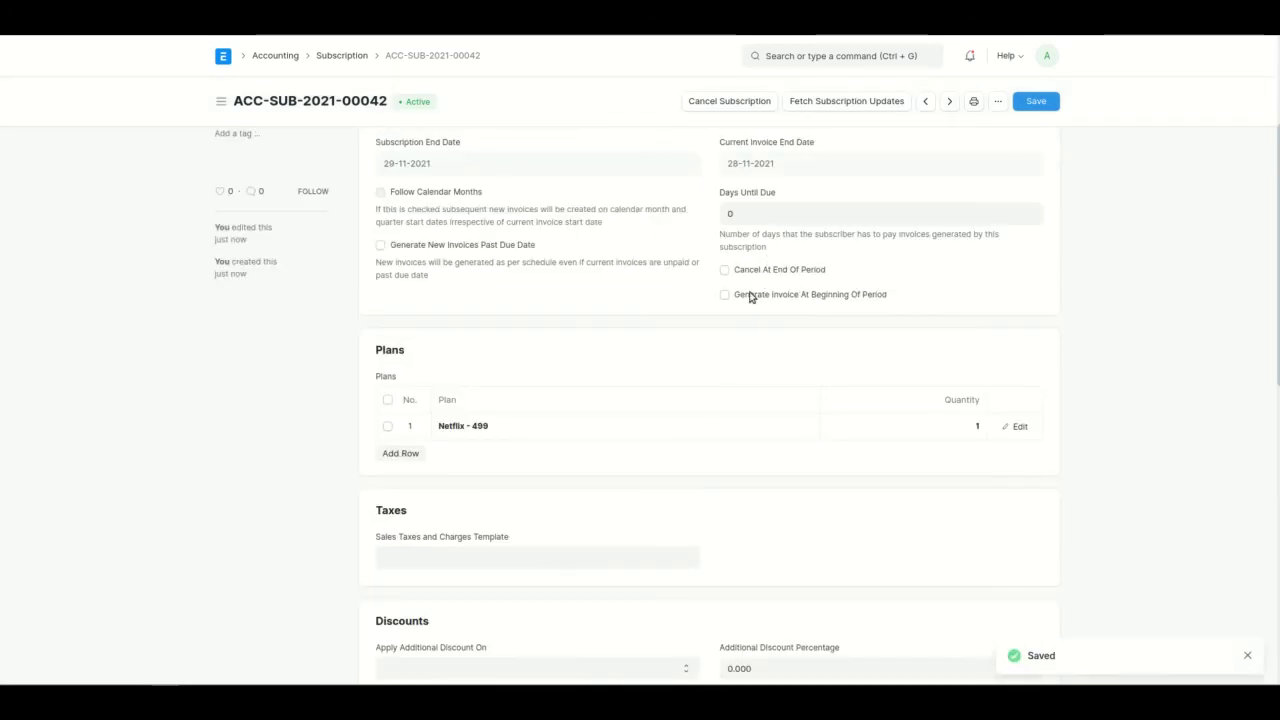
scroll(702, 449, down, 4)
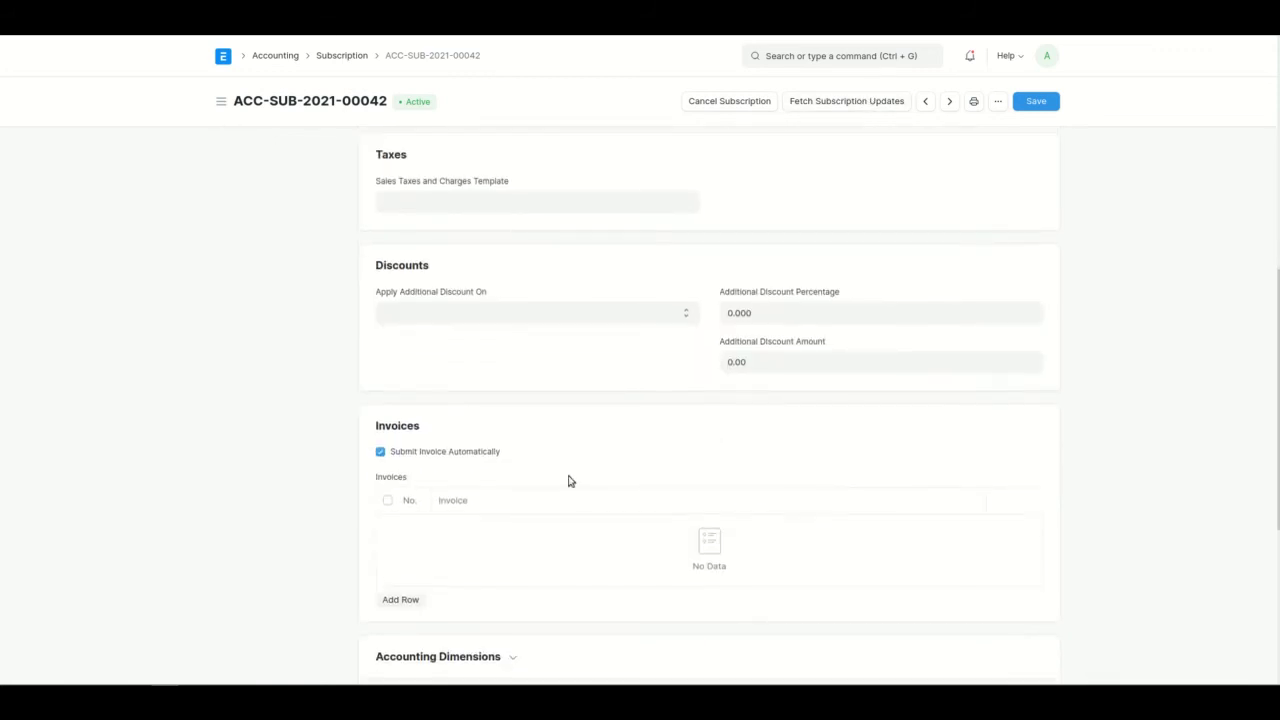
click(843, 102)
scroll(600, 457, up, 6)
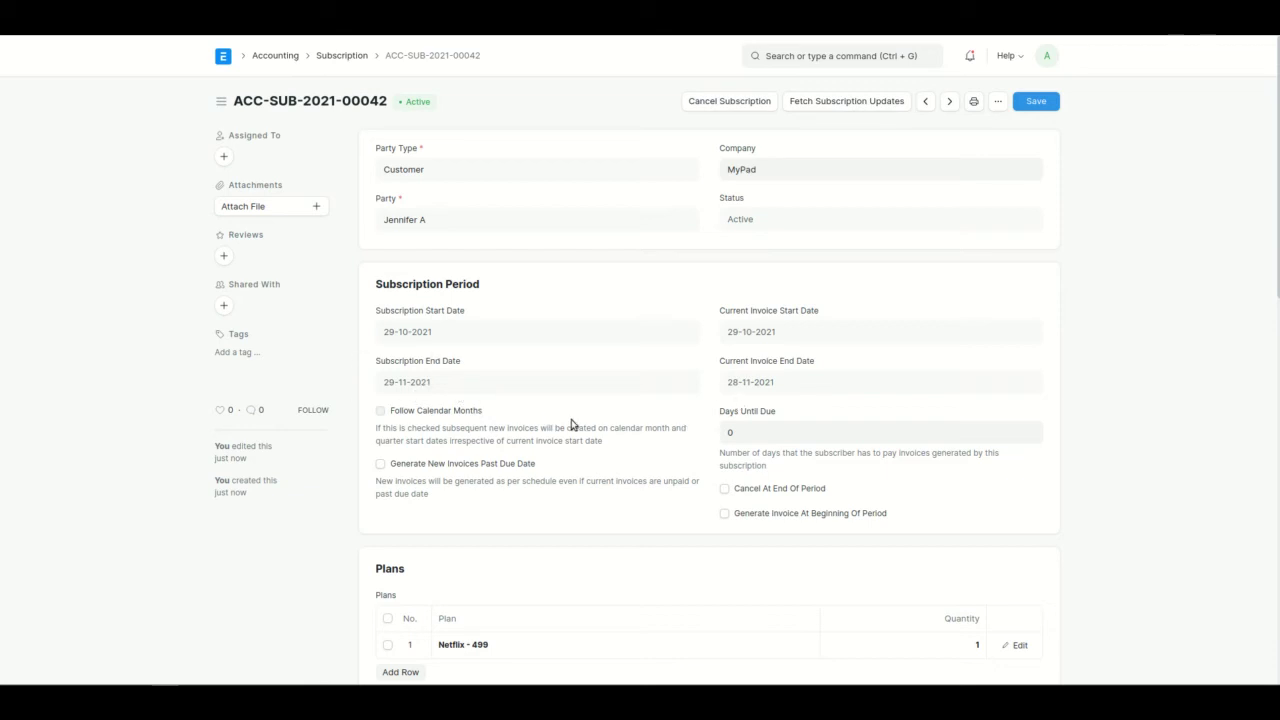
scroll(572, 425, down, 5)
scroll(572, 425, up, 5)
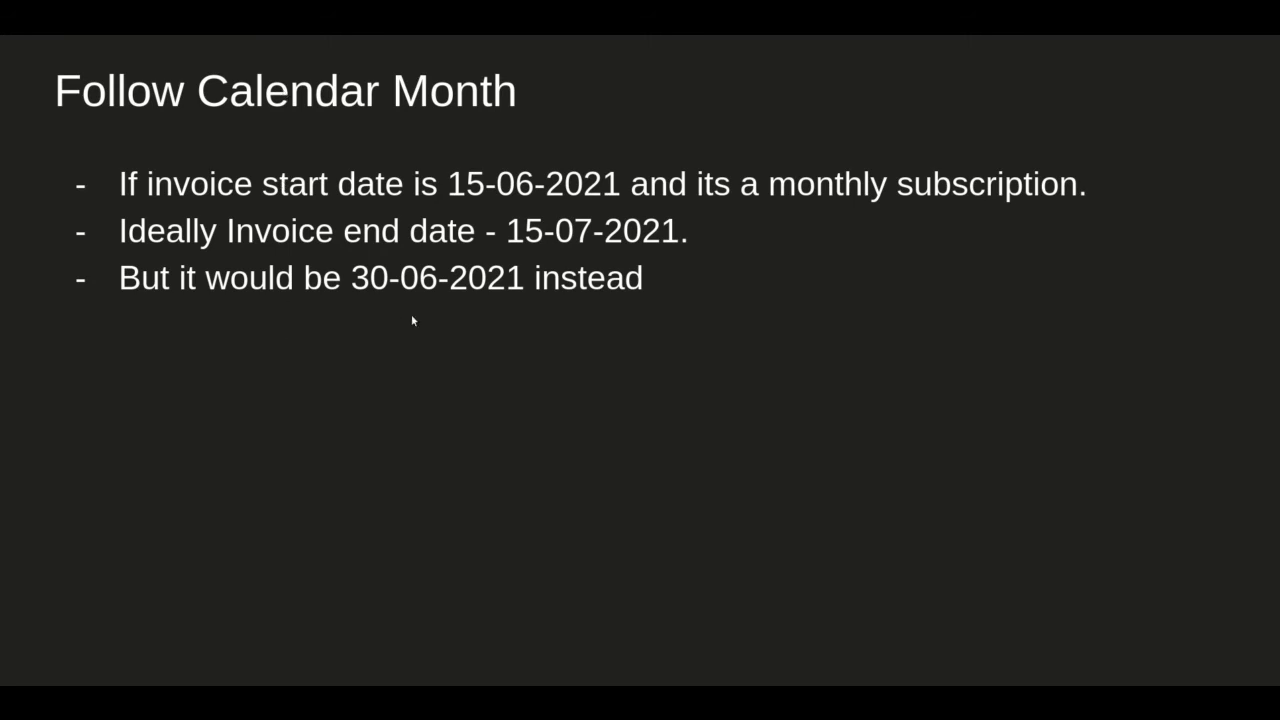
- Return to ERPNext and create another subscription with party type Customer, selecting the customer as the party
key(alt+Tab)
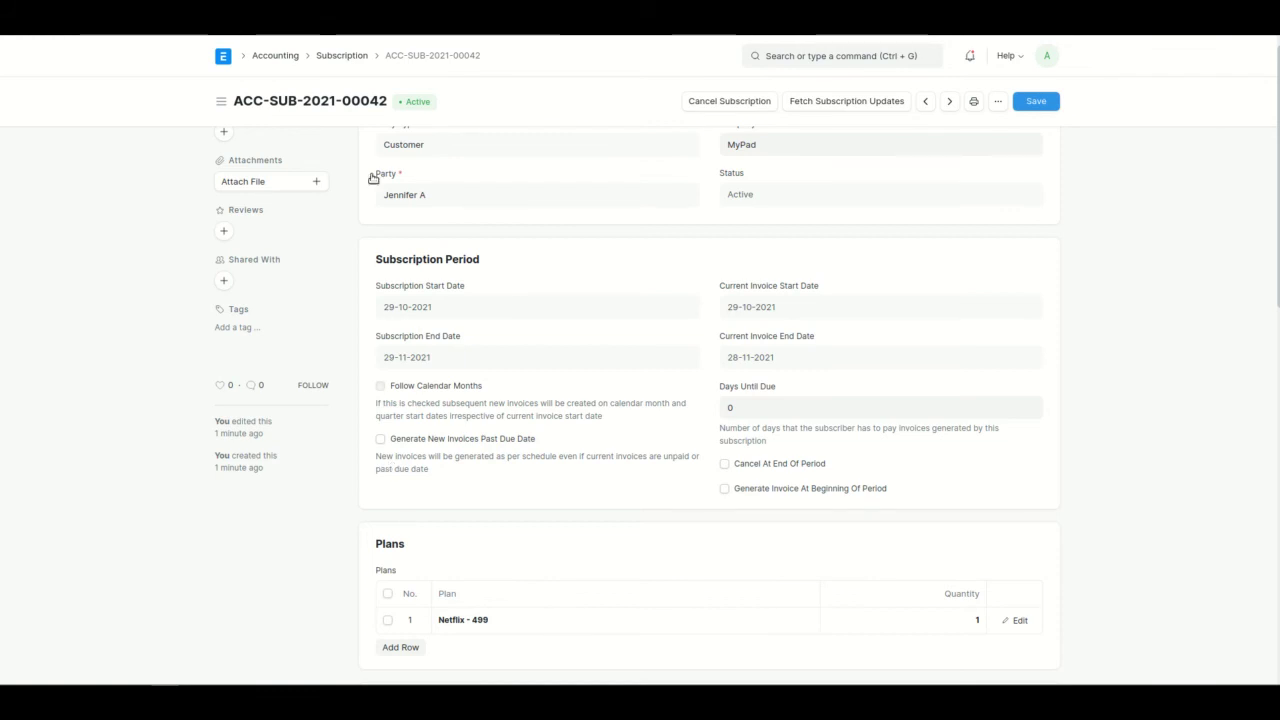
click(350, 55)
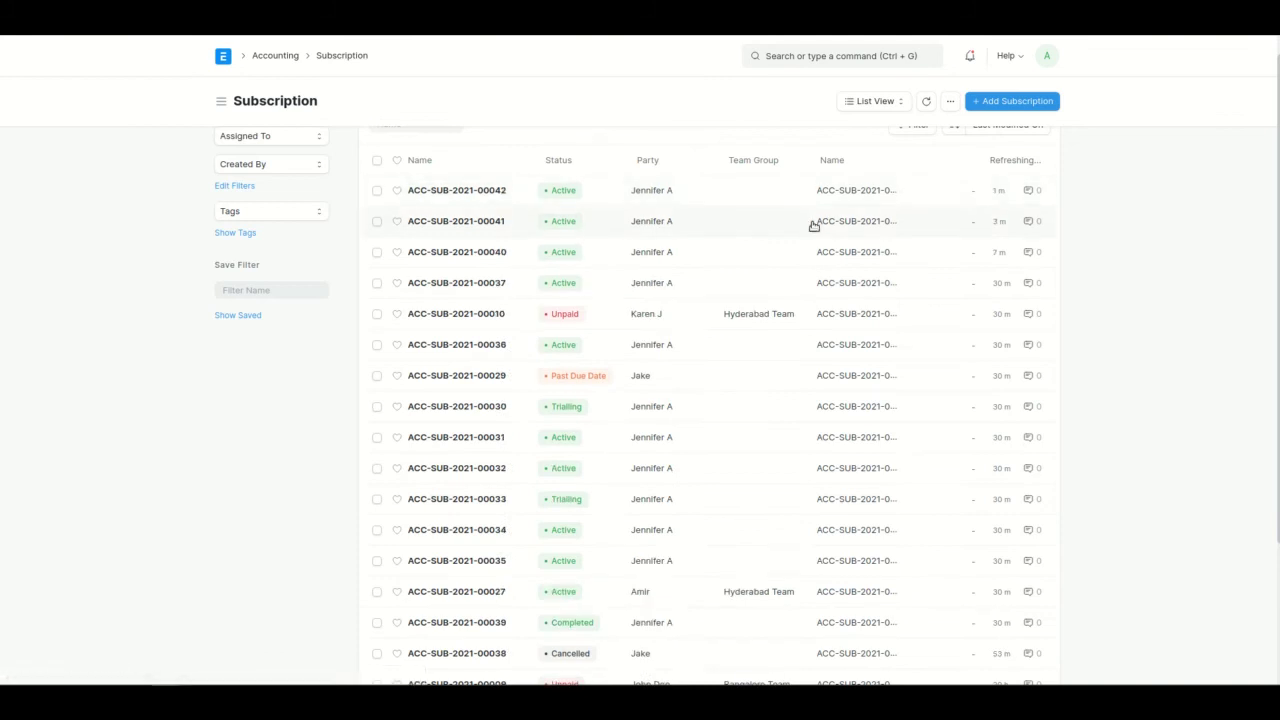
click(1012, 101)
click(552, 167)
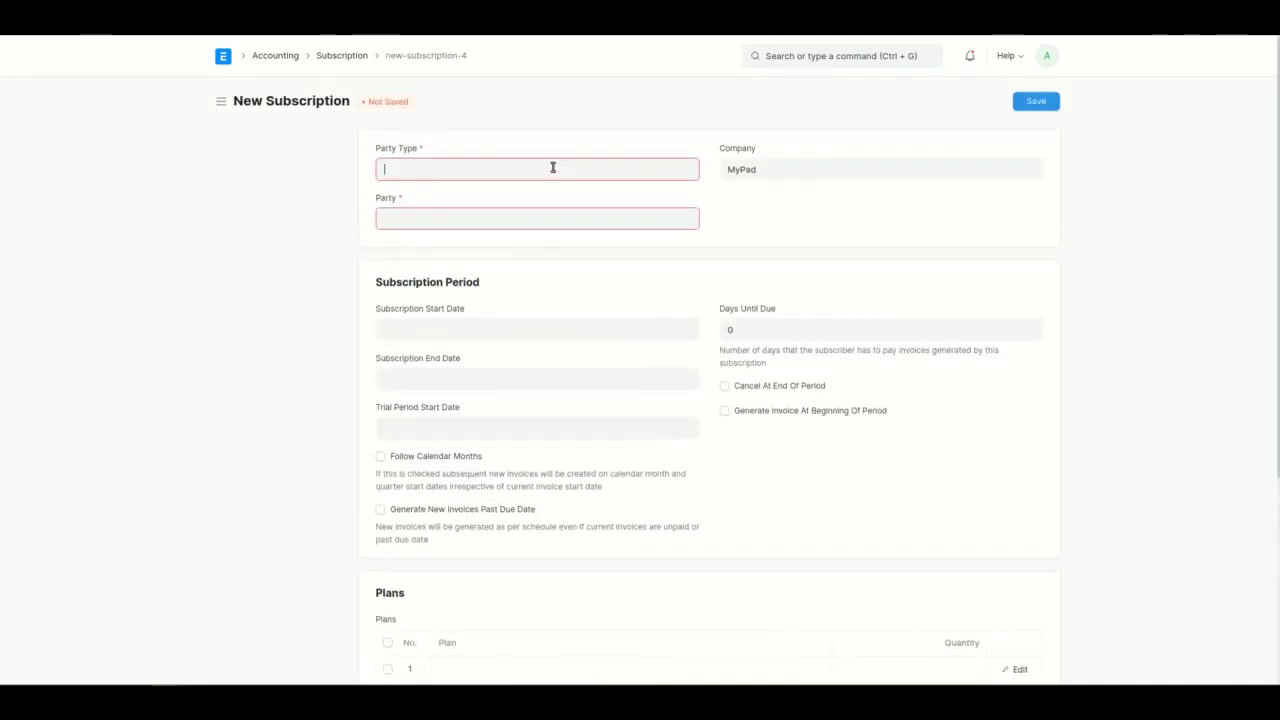
text(cus)
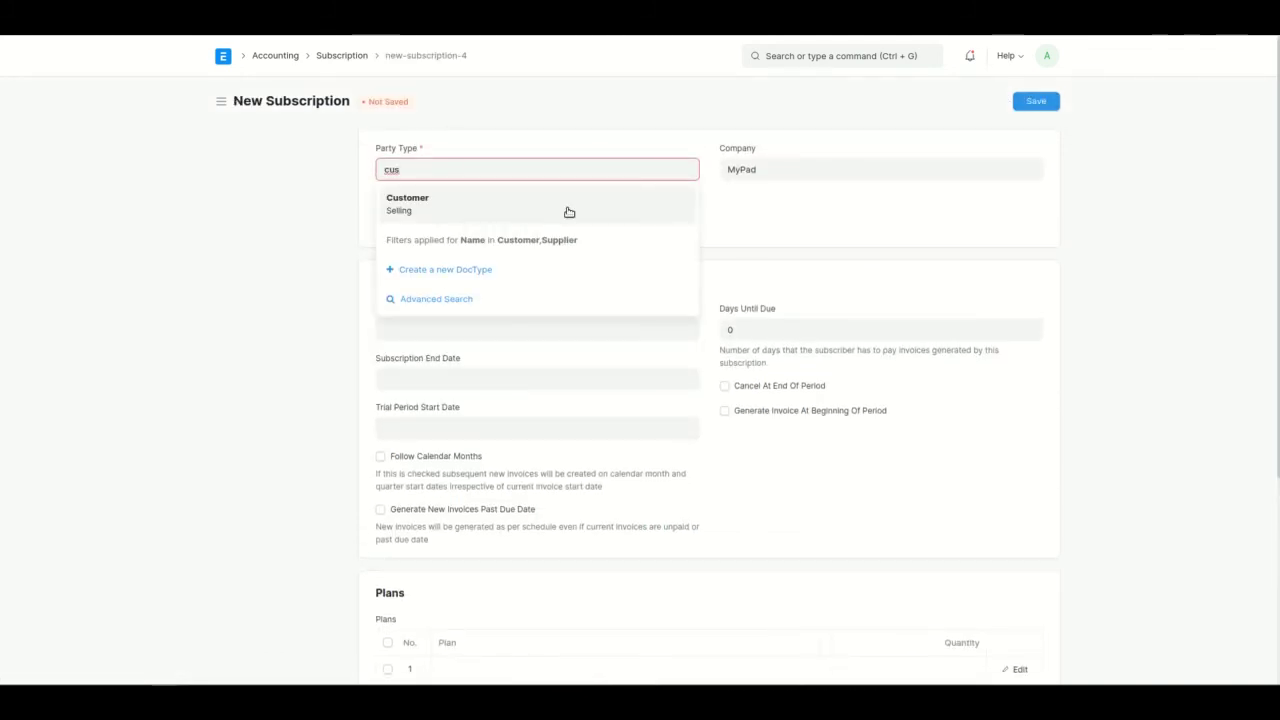
click(465, 205)
click(427, 224)
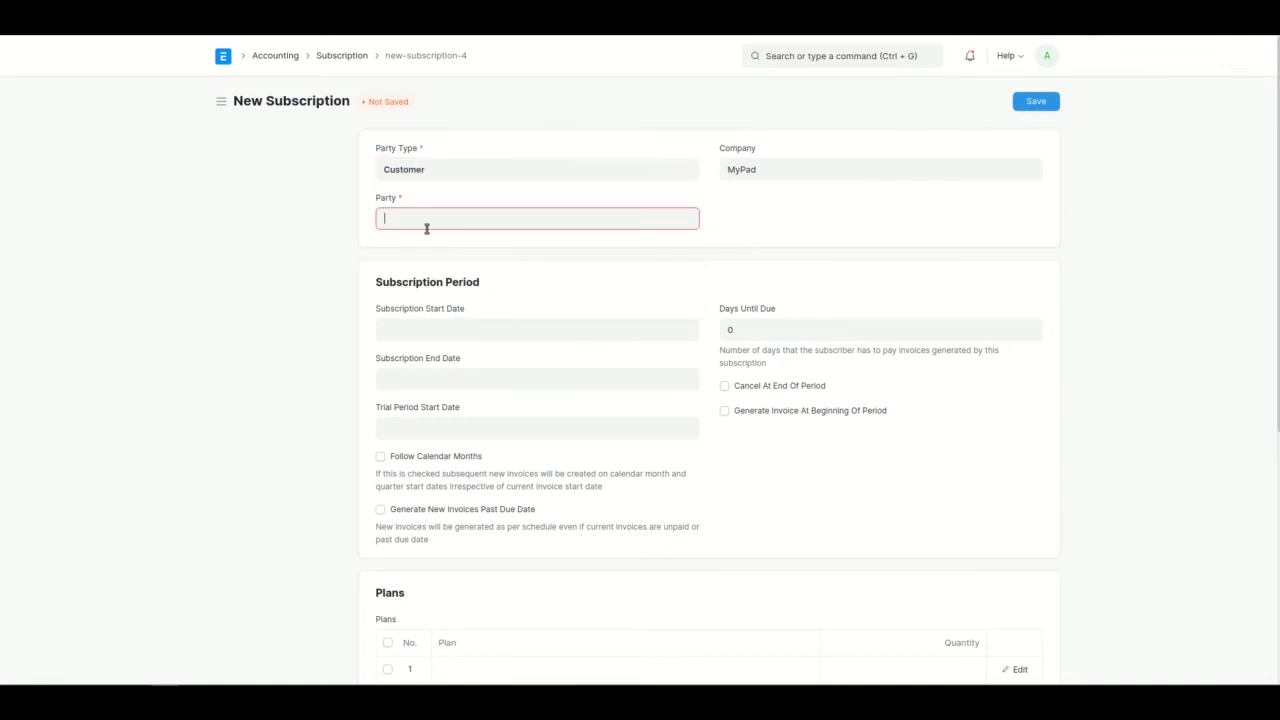
text(jen)
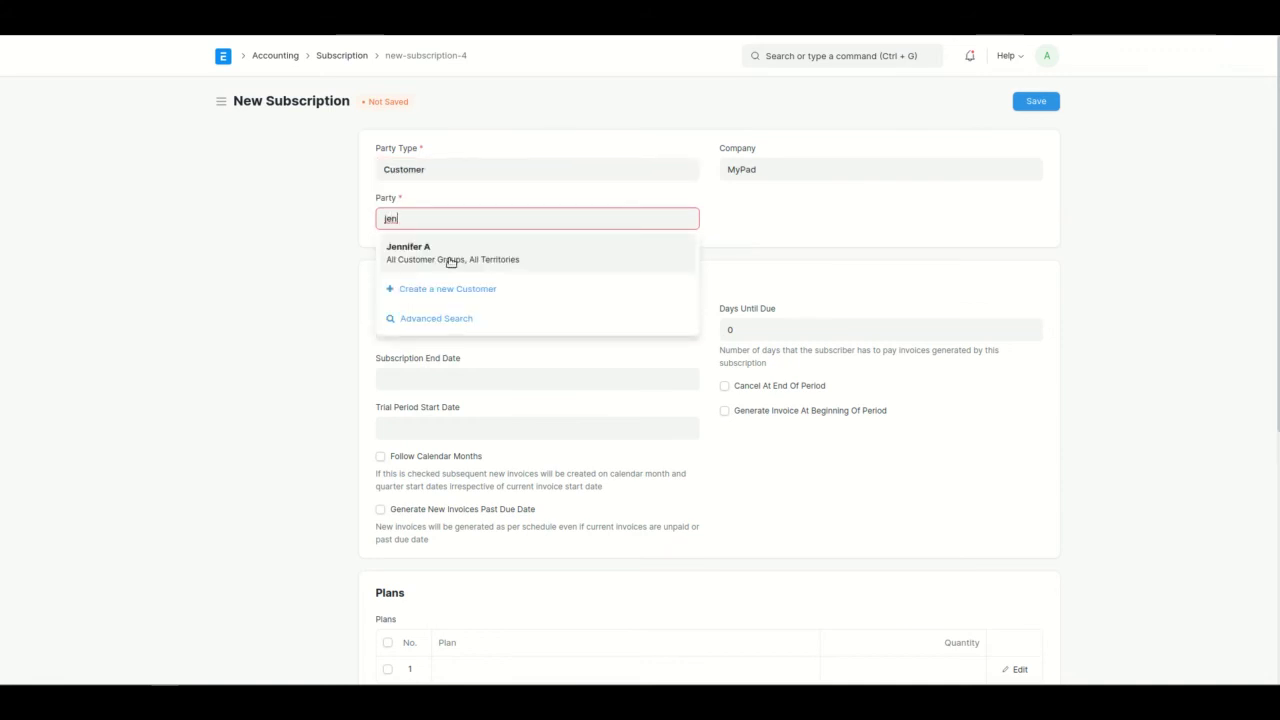
click(447, 260)
- Choose the Airtel Daily pack plan in the first row of the Plans table and open its plan record
scroll(294, 317, down, 3)
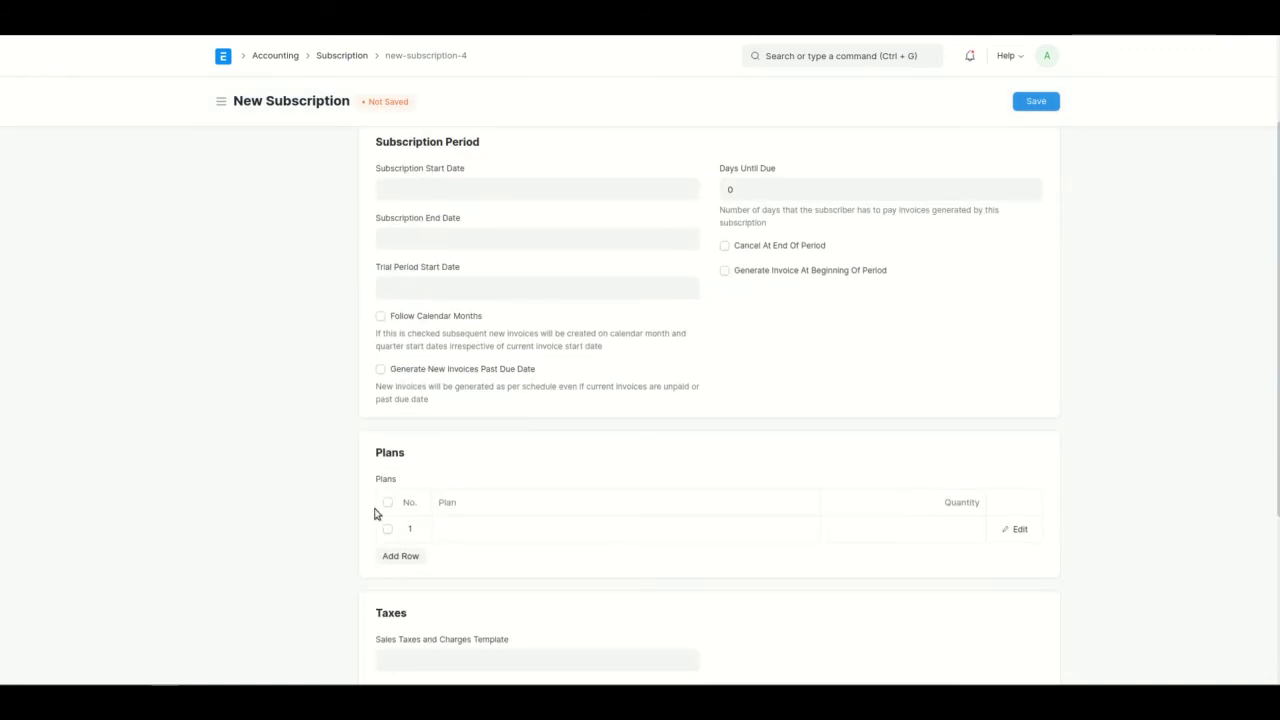
click(487, 541)
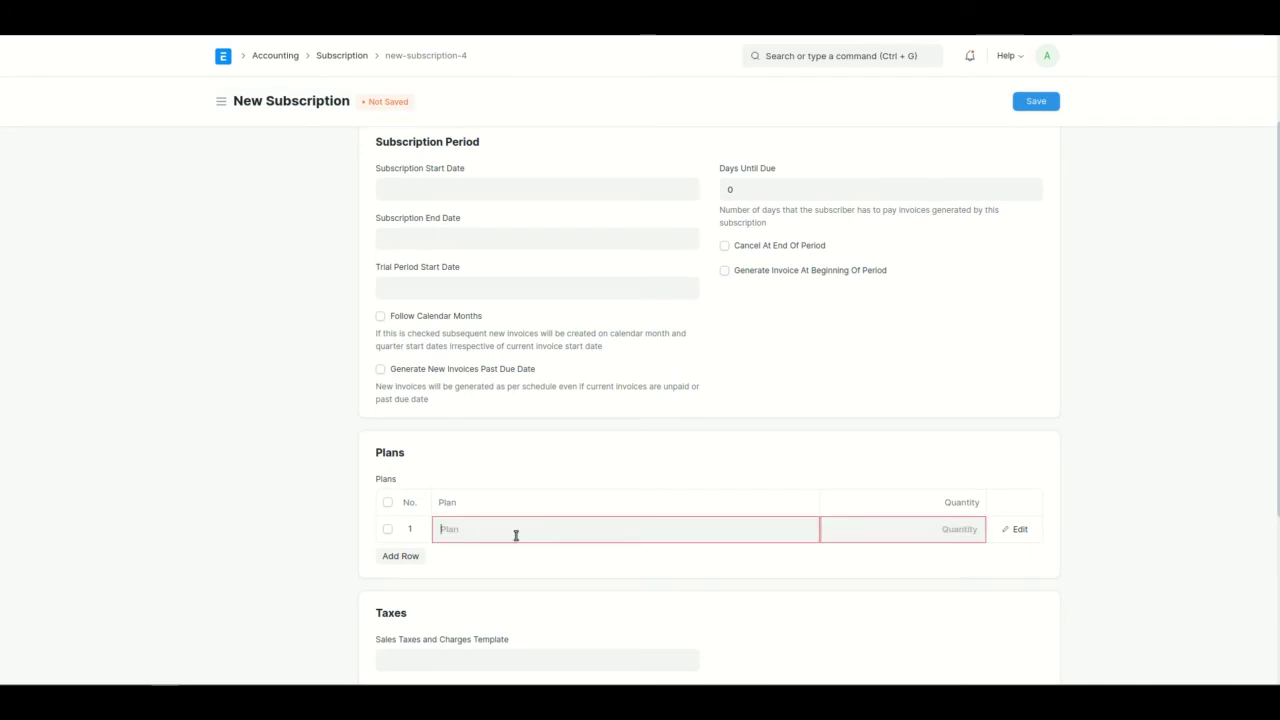
text(airt)
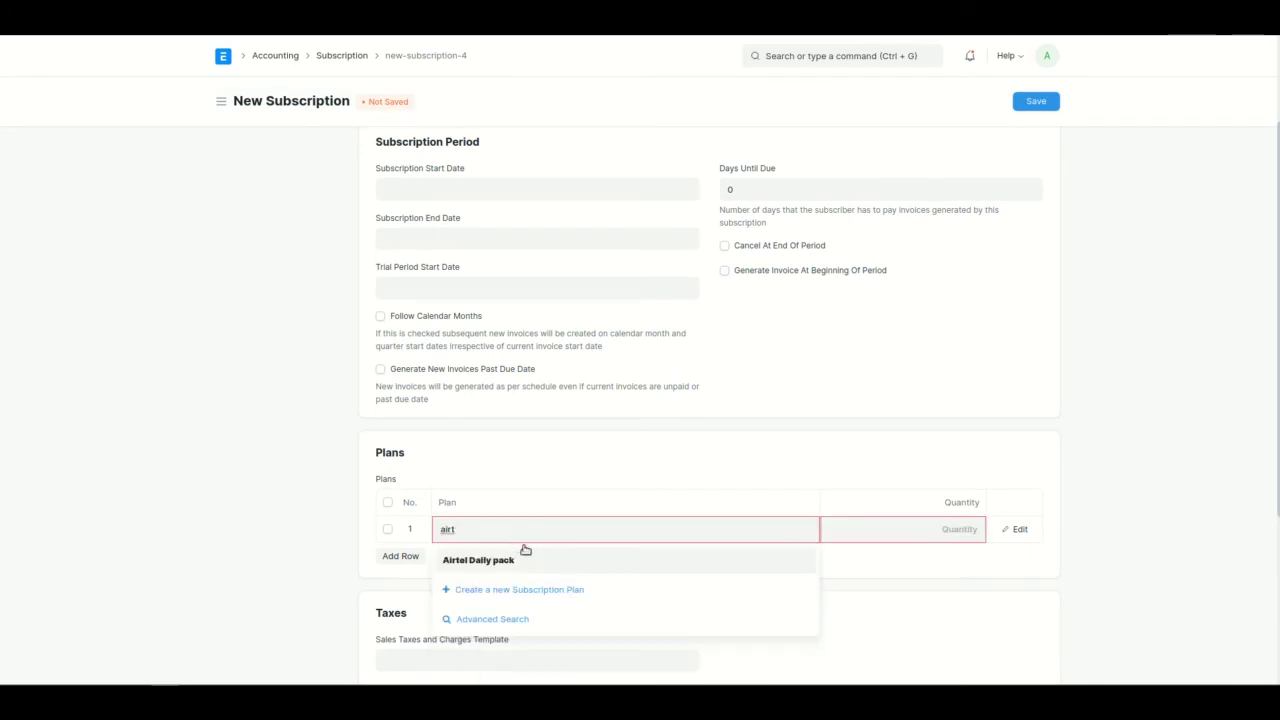
click(537, 564)
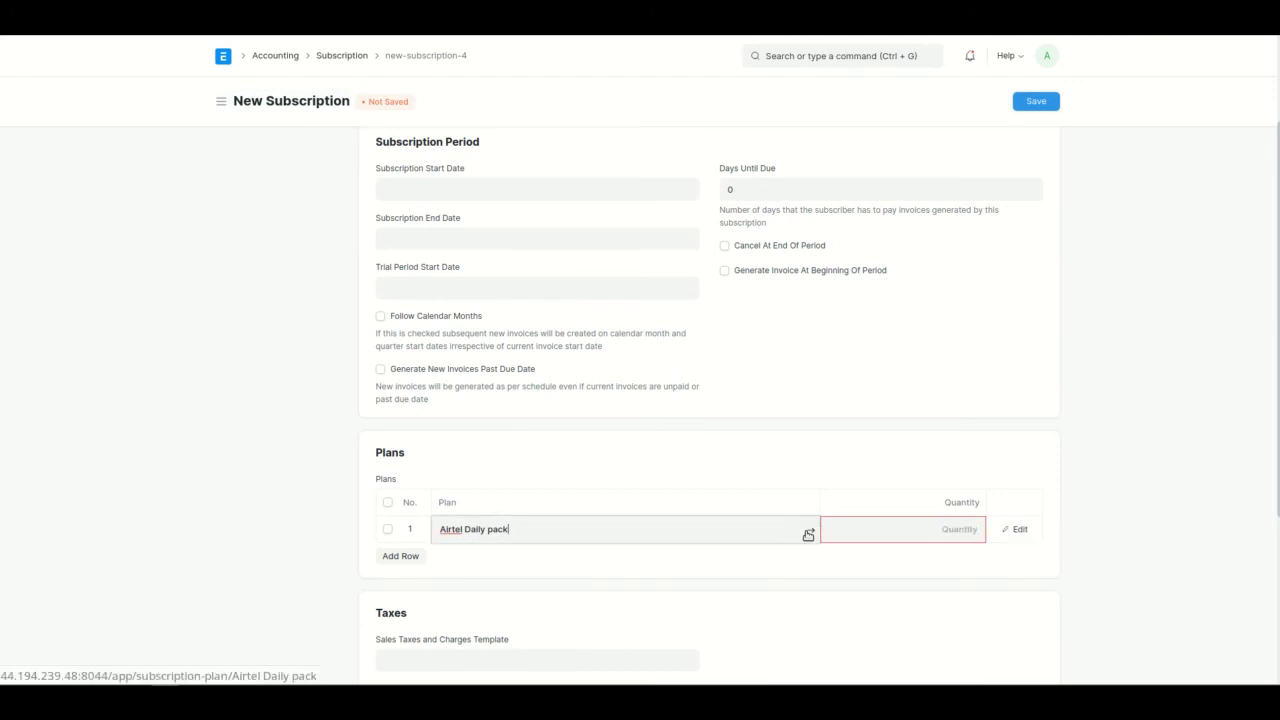
click(806, 534)
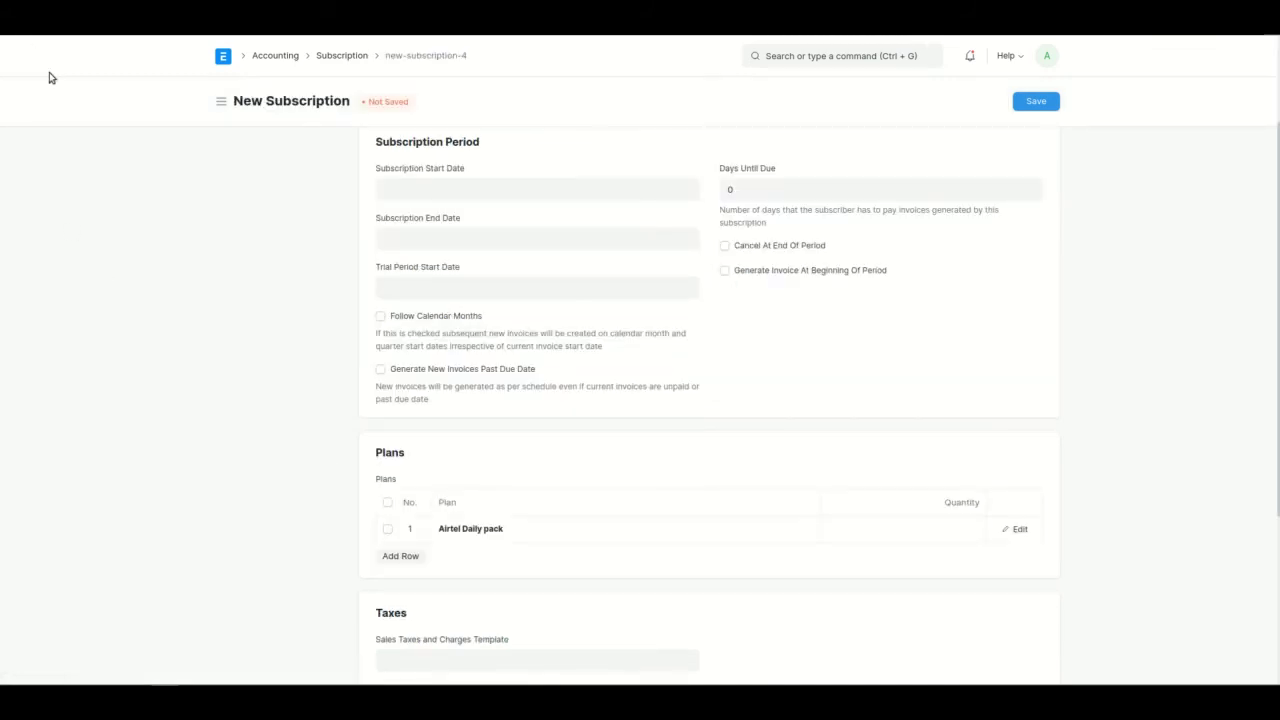
- Set the subscription period from 29-10-2021 to 01-11-2021
scroll(206, 266, up, 3)
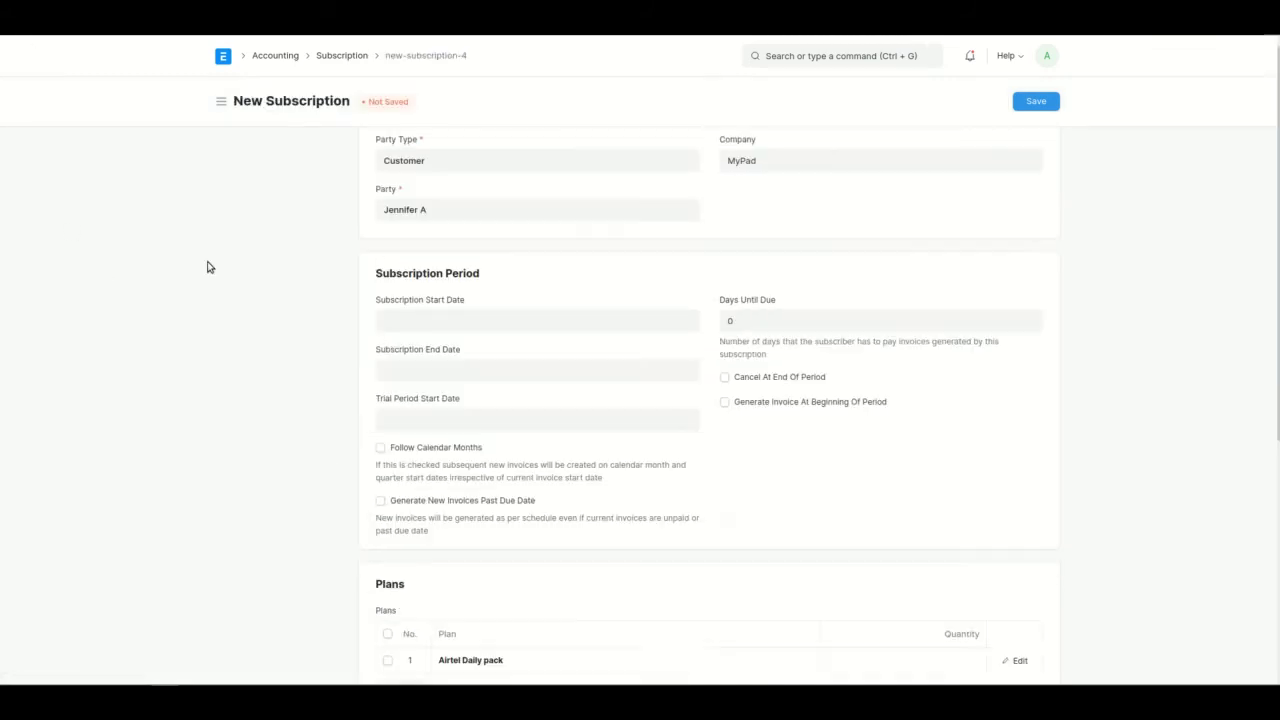
click(410, 330)
click(507, 495)
click(405, 381)
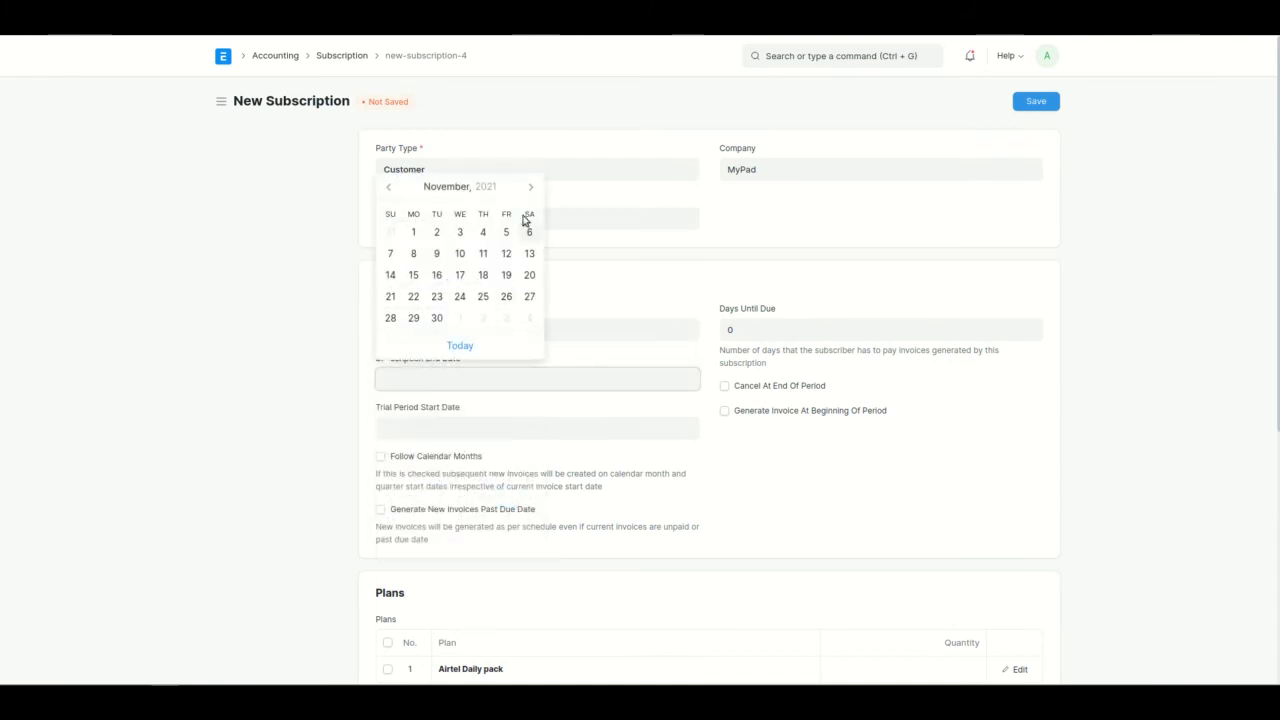
click(413, 232)
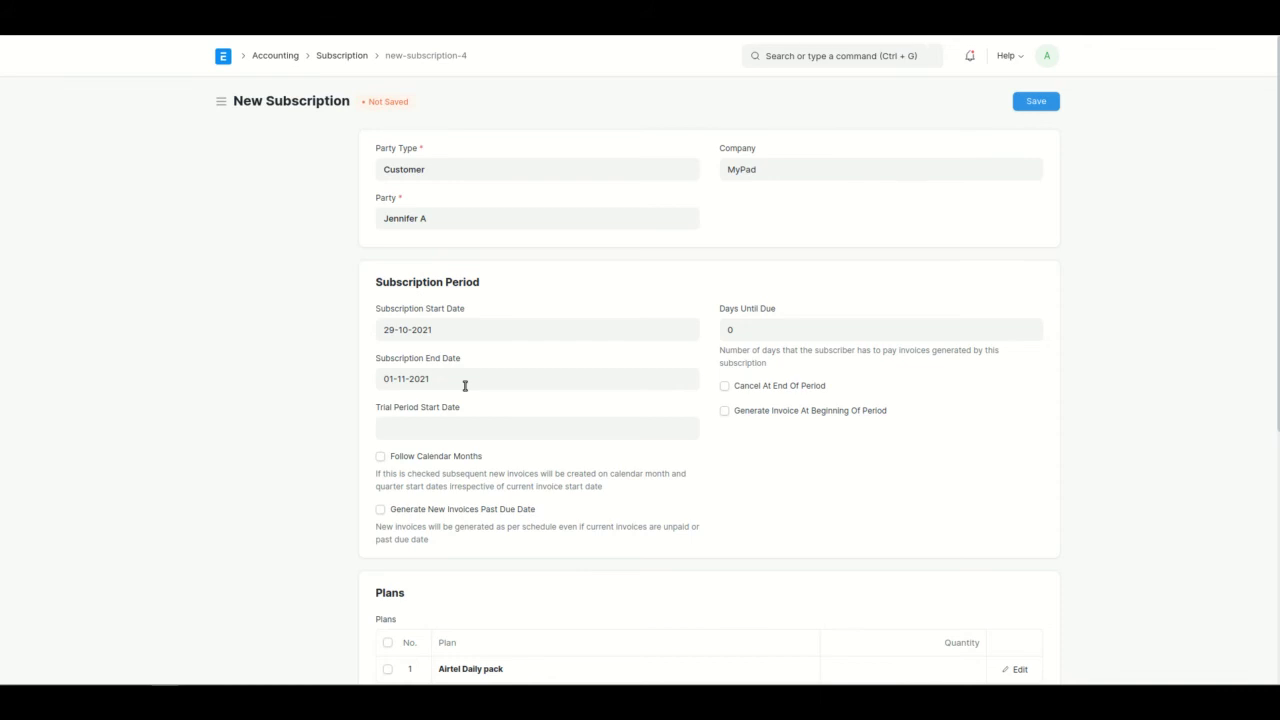
- Enable Generate Invoice At Beginning Of Period for the new subscription
scroll(465, 386, down, 1)
scroll(465, 386, down, 1)
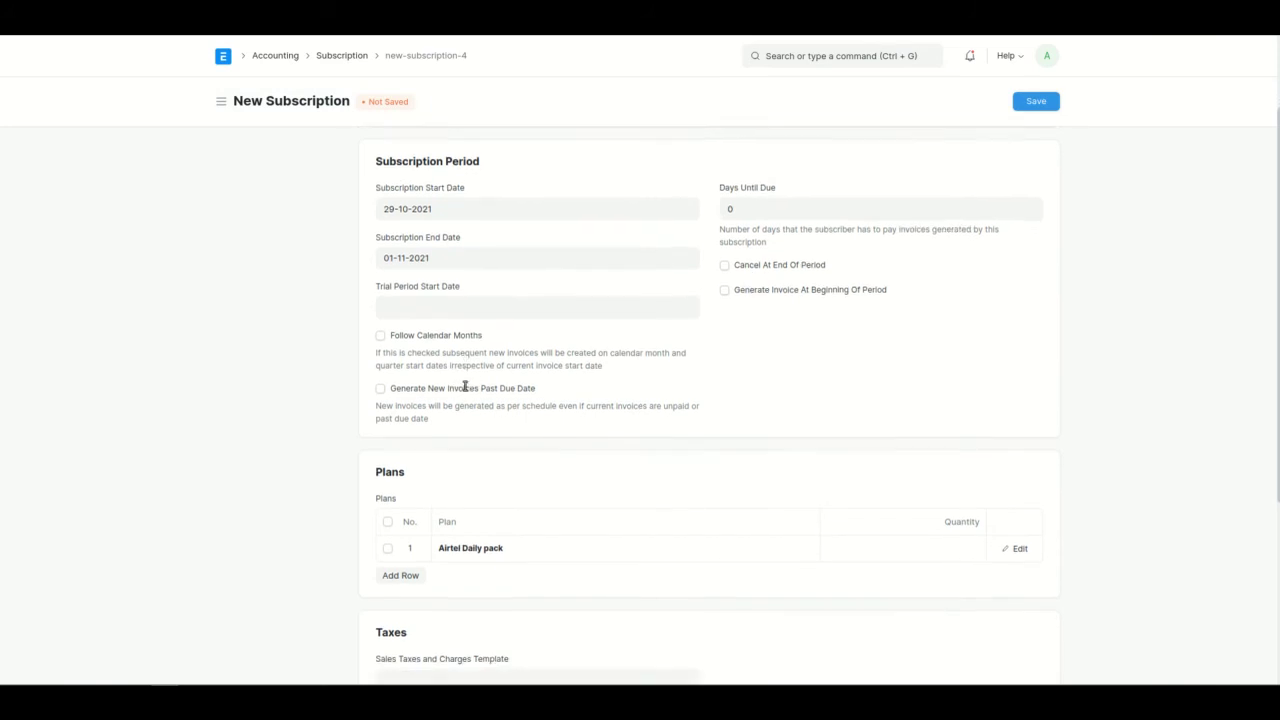
click(806, 278)
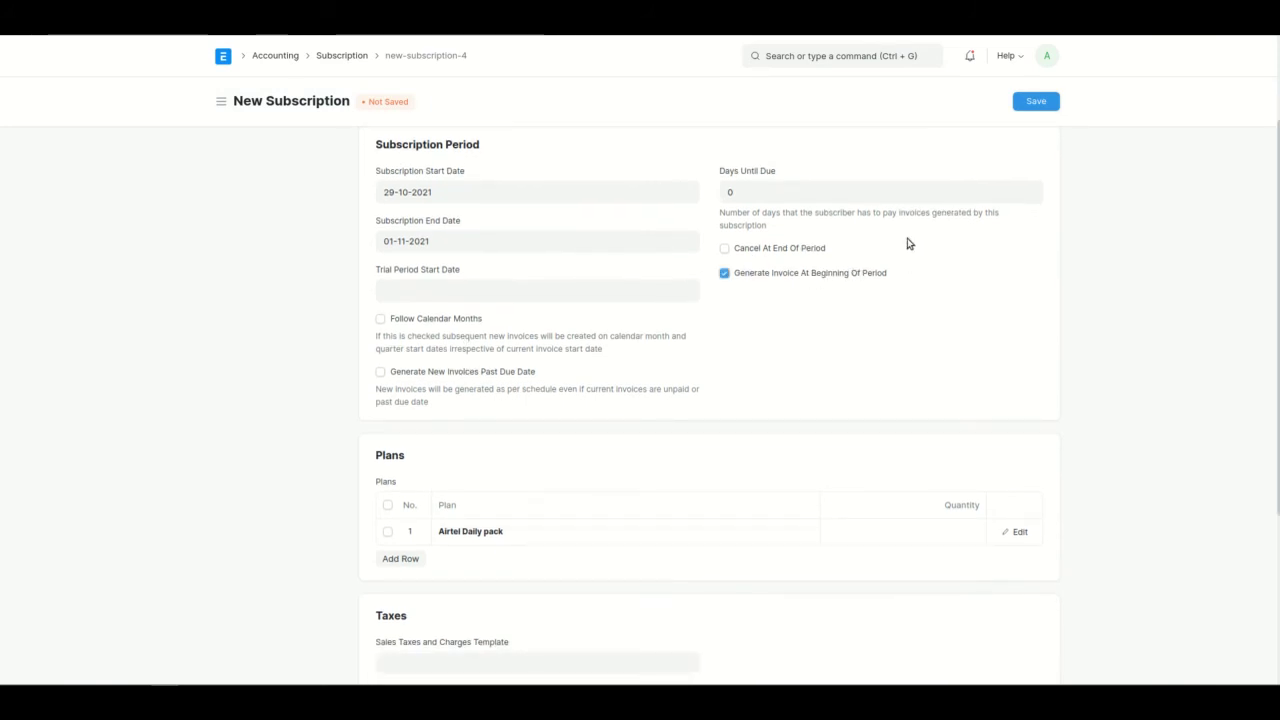
scroll(1000, 190, up, 1)
- Set the quantity of the Airtel Daily pack plan to 1 and save the subscription
click(1034, 103)
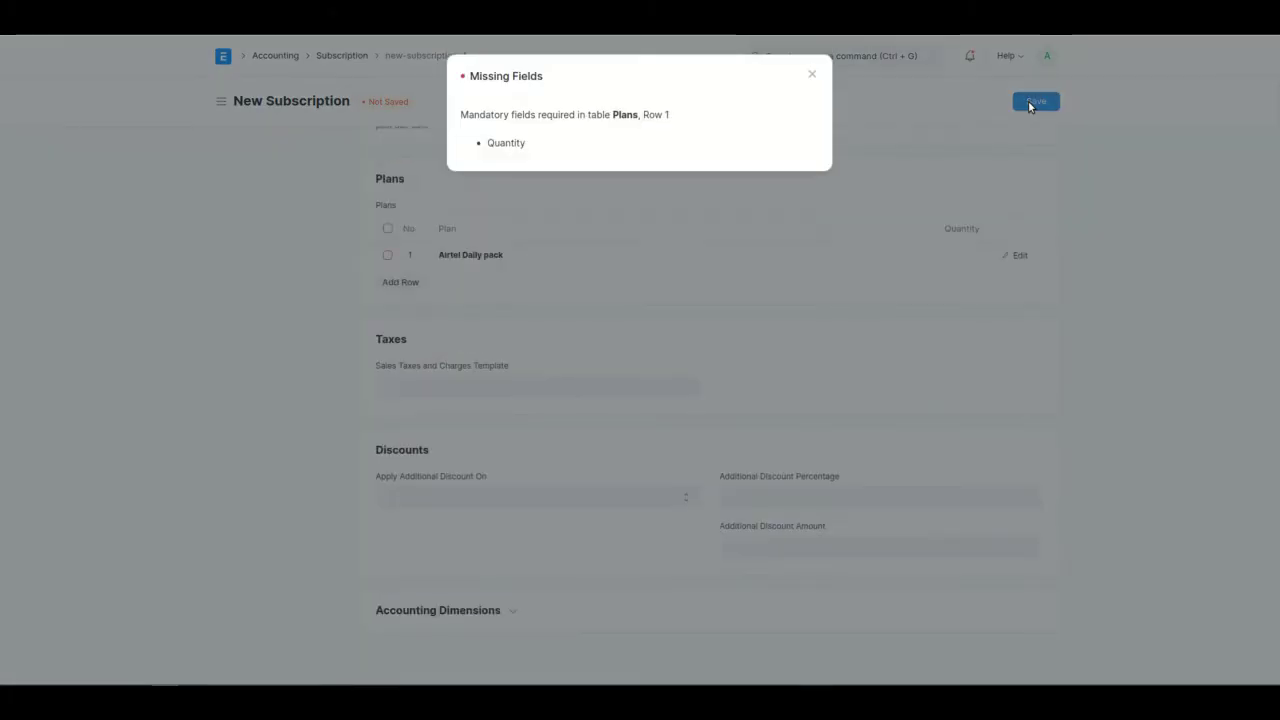
click(814, 77)
click(889, 254)
text(1)
click(1034, 103)
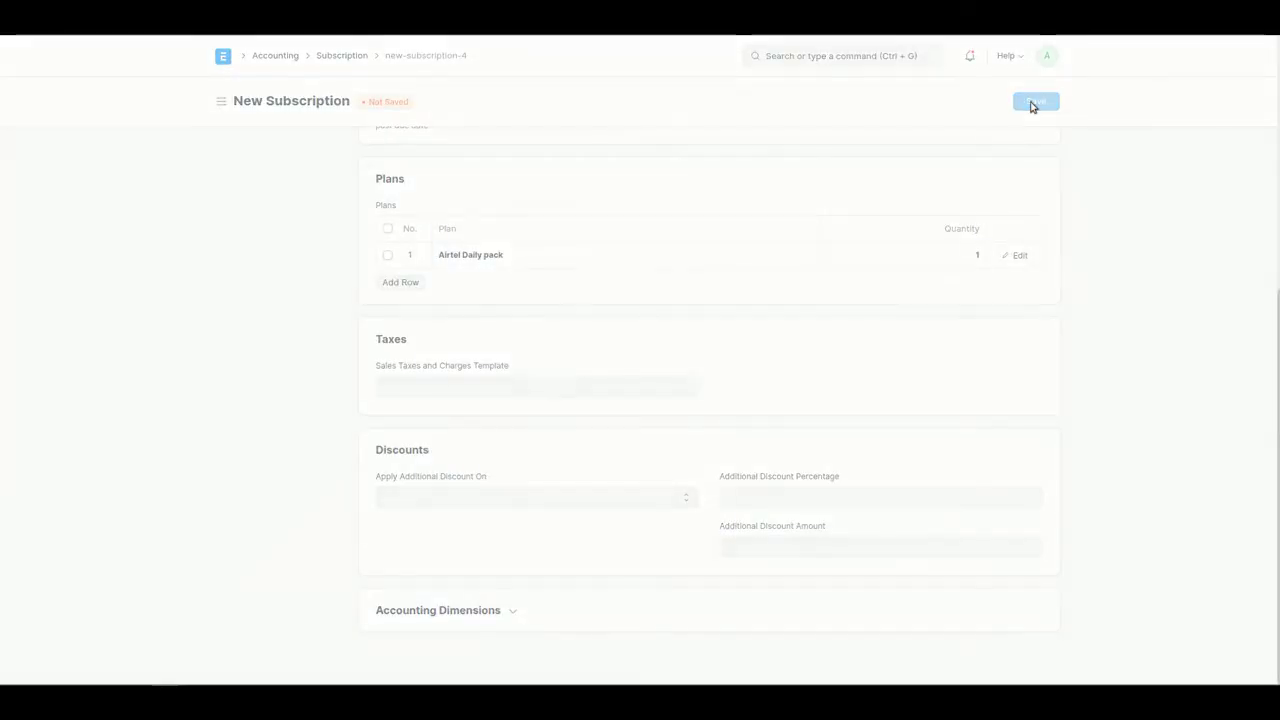
- Fetch the subscription updates and open the generated sales invoice from the Invoices table
scroll(845, 223, up, 2)
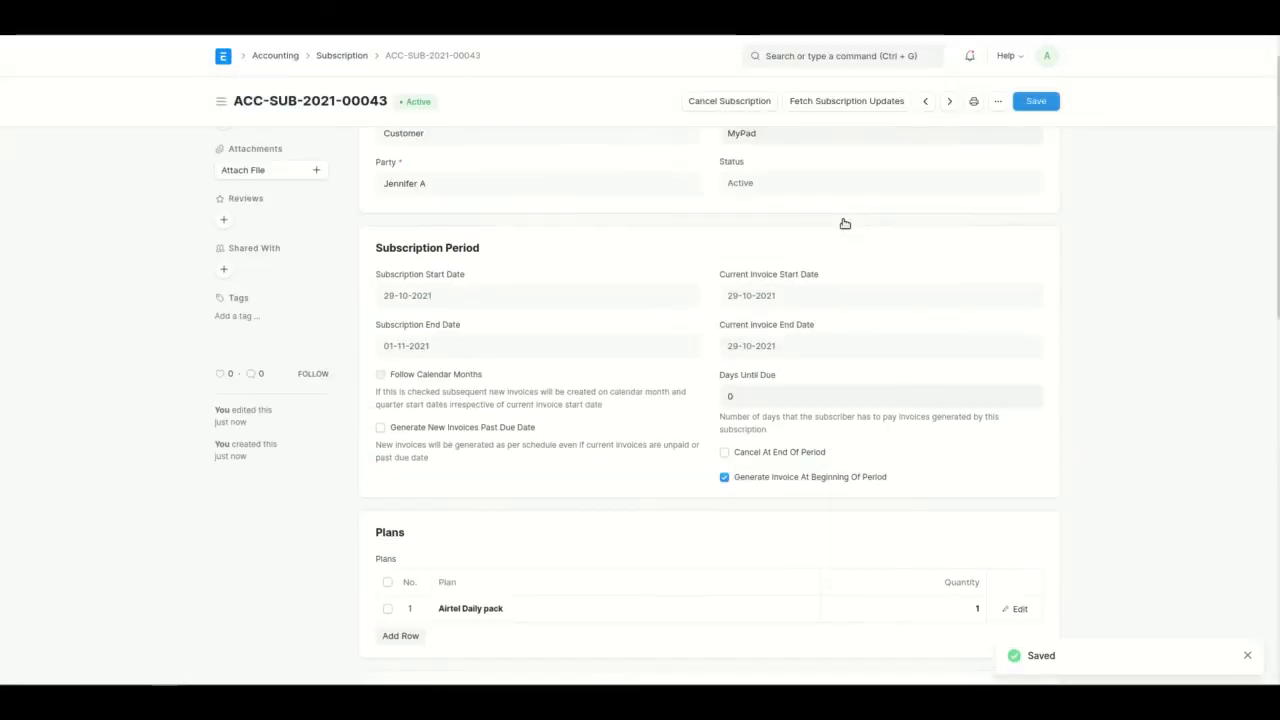
scroll(808, 331, down, 2)
scroll(808, 331, down, 4)
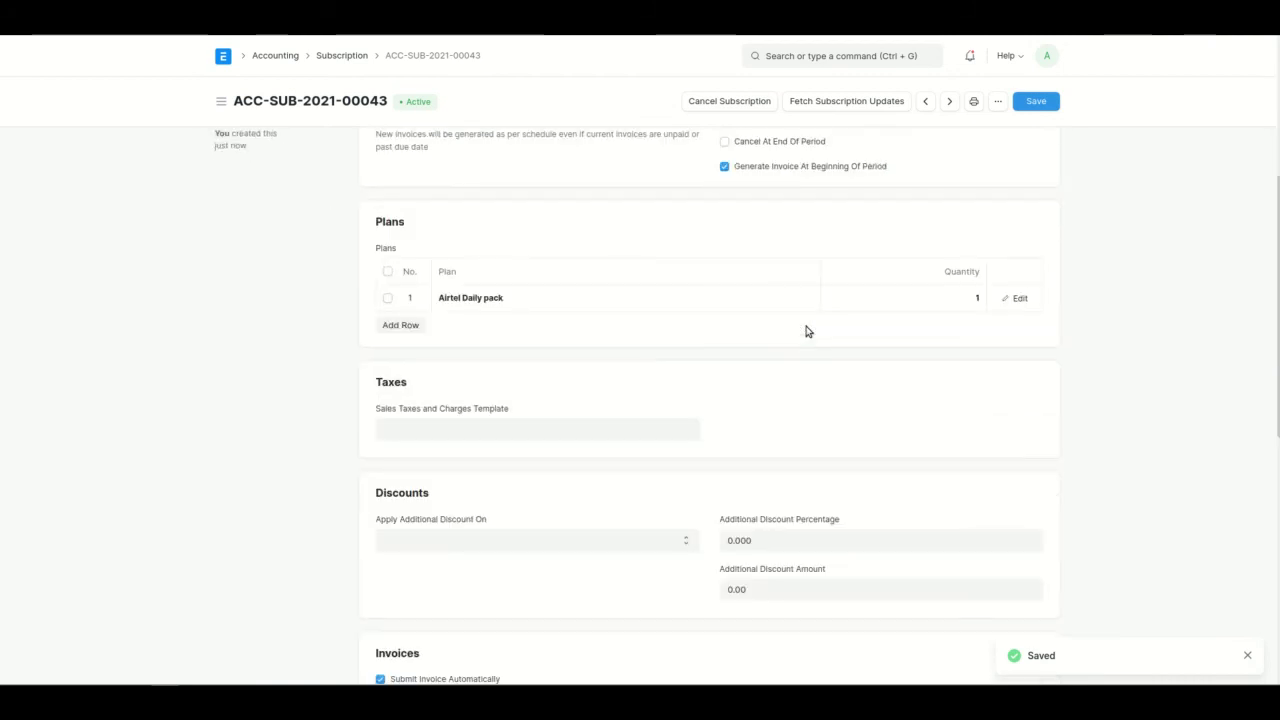
click(811, 103)
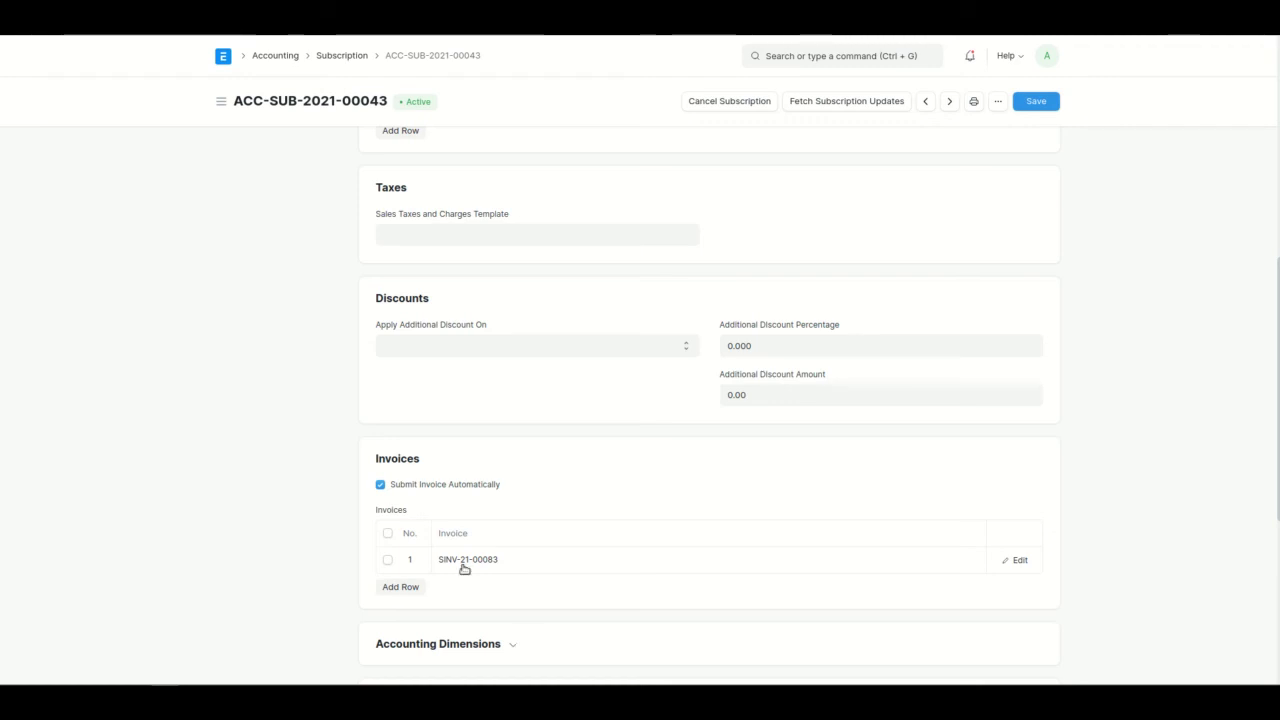
click(1021, 559)
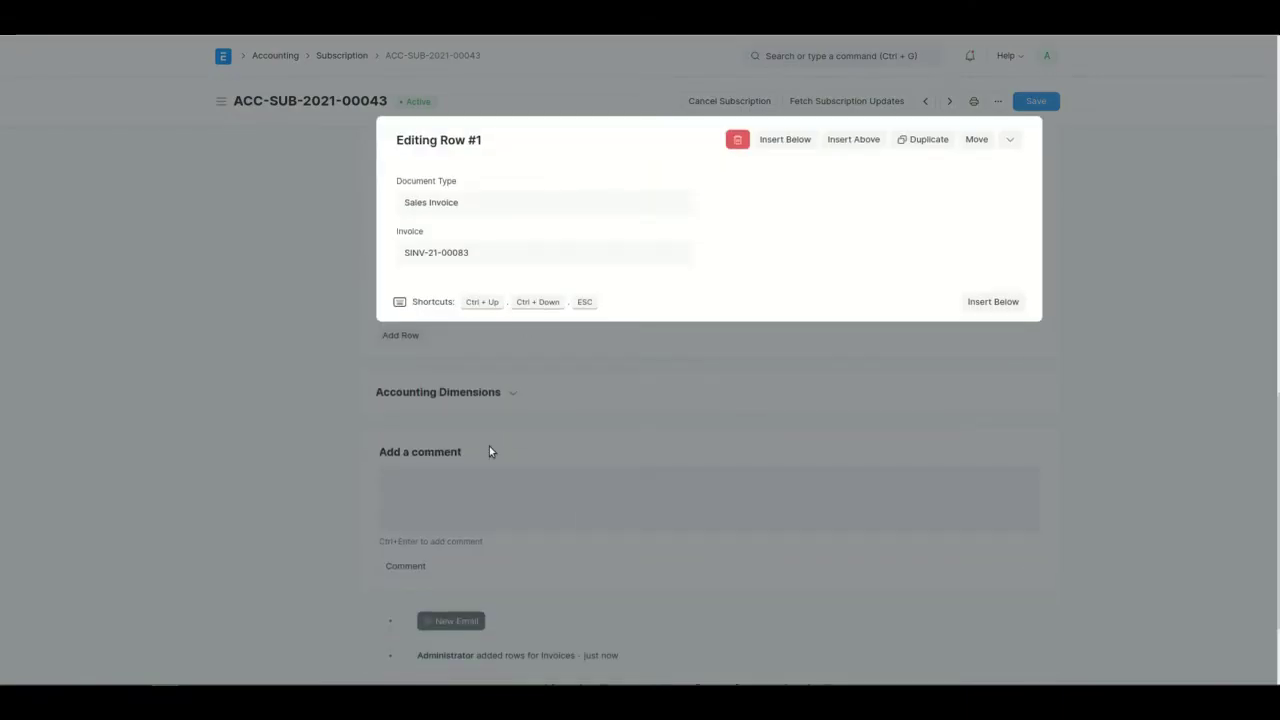
click(436, 253)
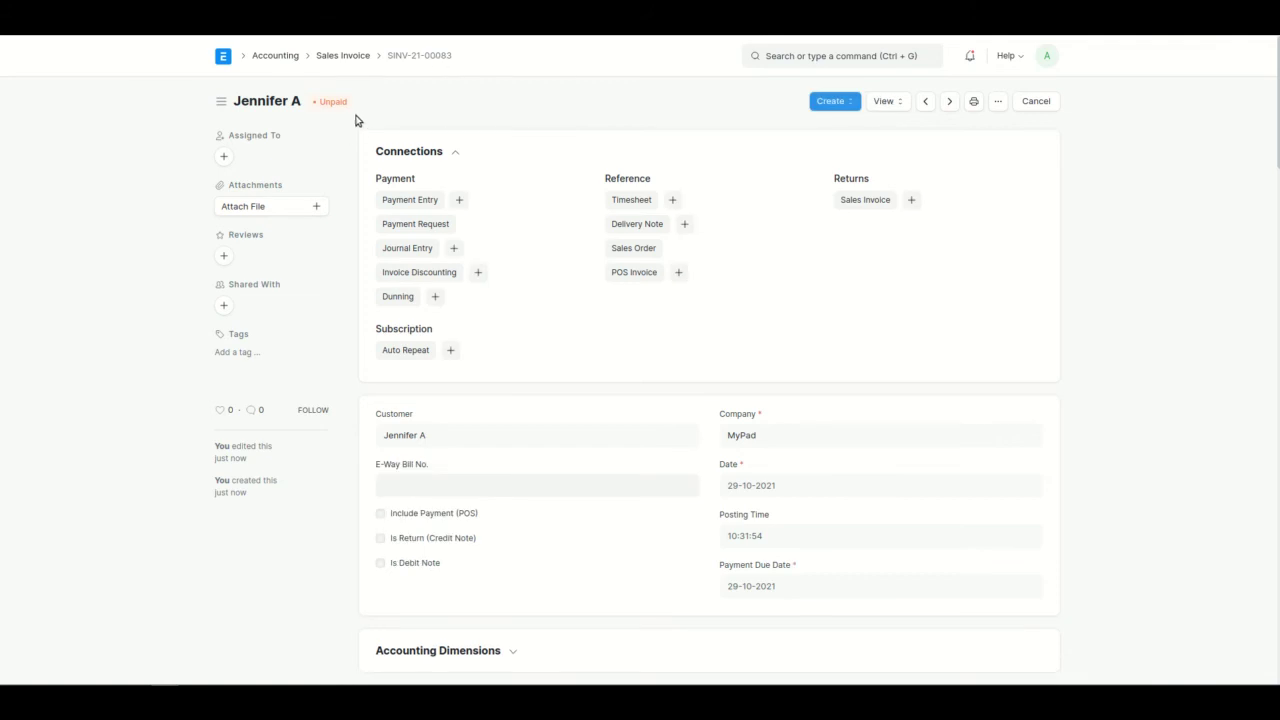
- Return to the subscription and examine its plan, discount fields and Invoices table
key(alt+Left)
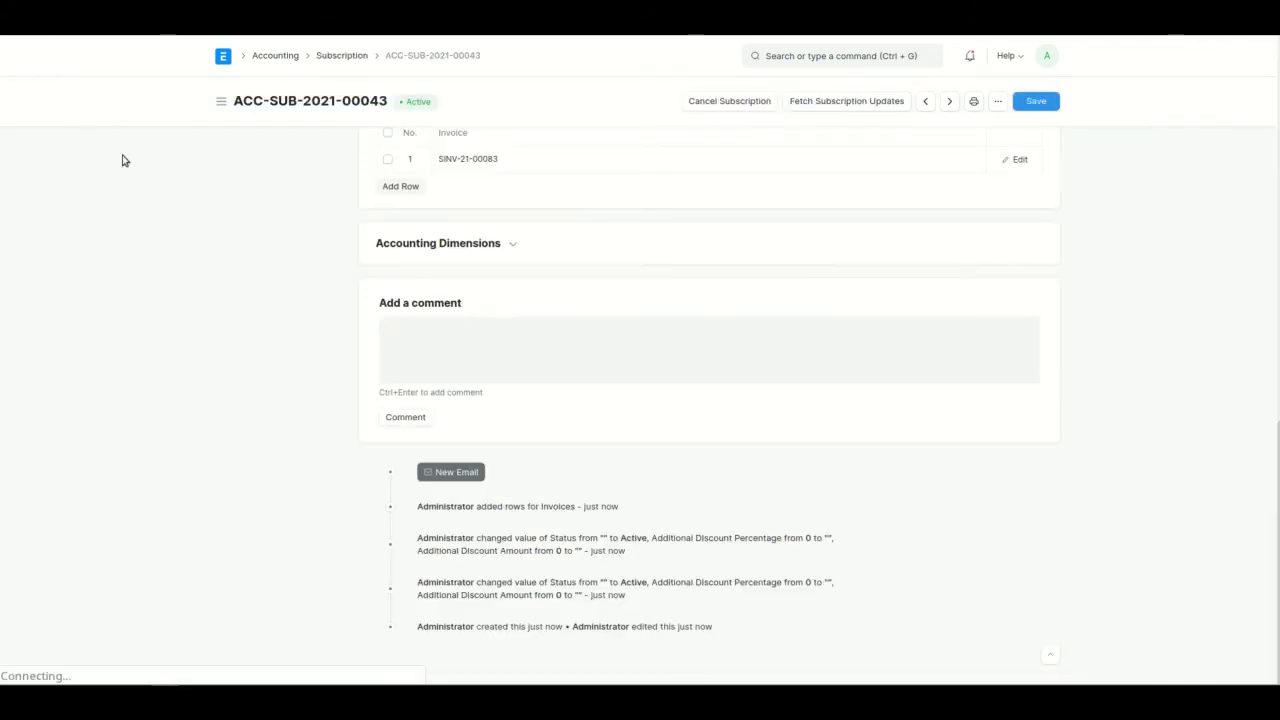
scroll(246, 229, up, 4)
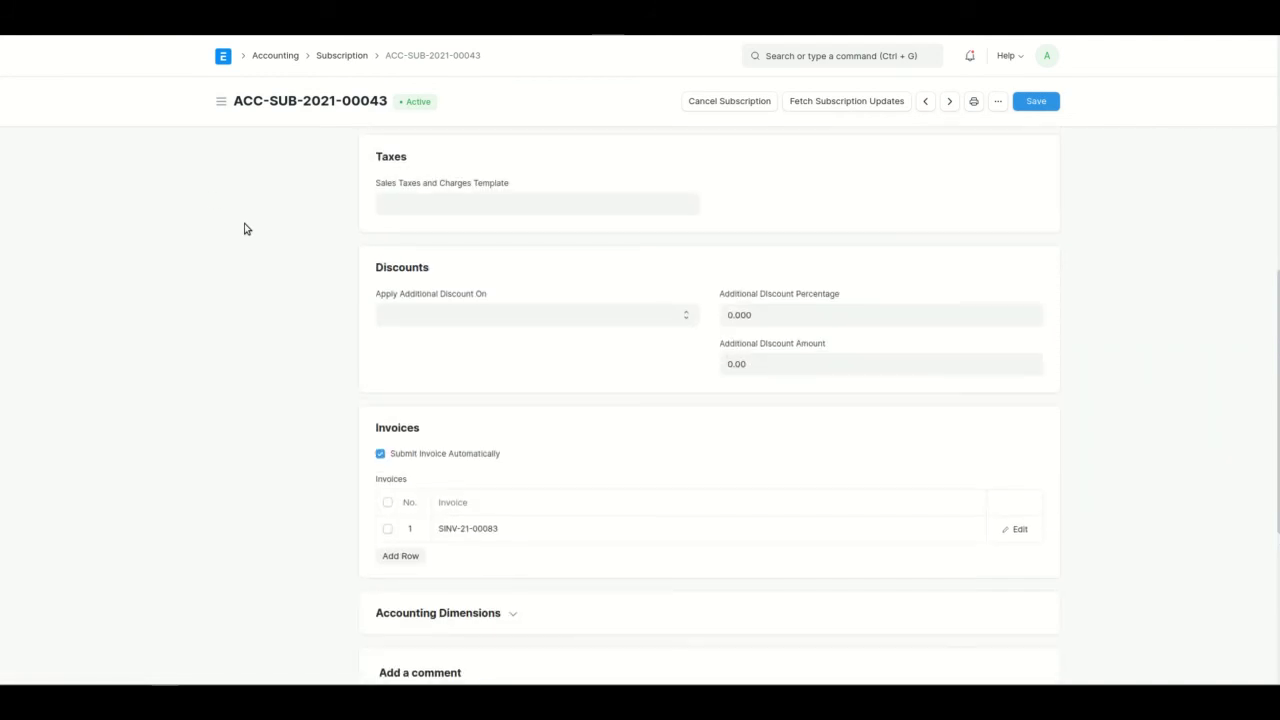
scroll(246, 229, up, 3)
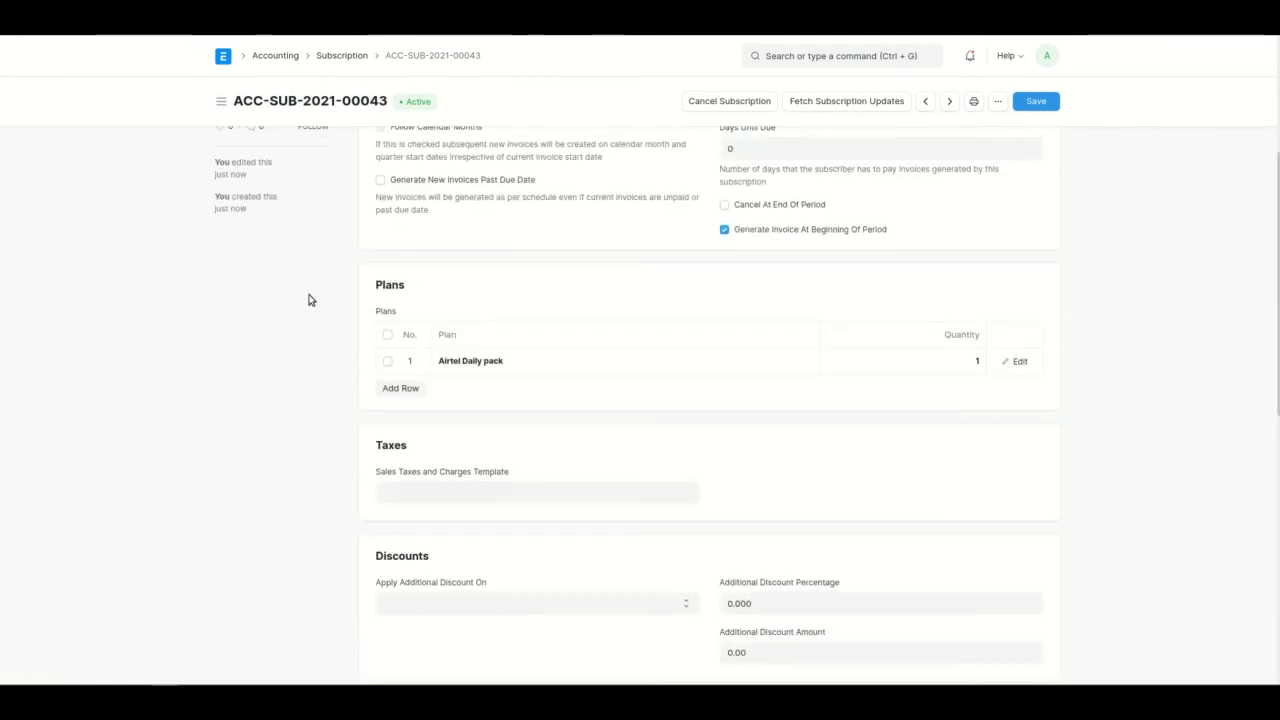
scroll(309, 298, down, 3)
scroll(309, 298, down, 2)
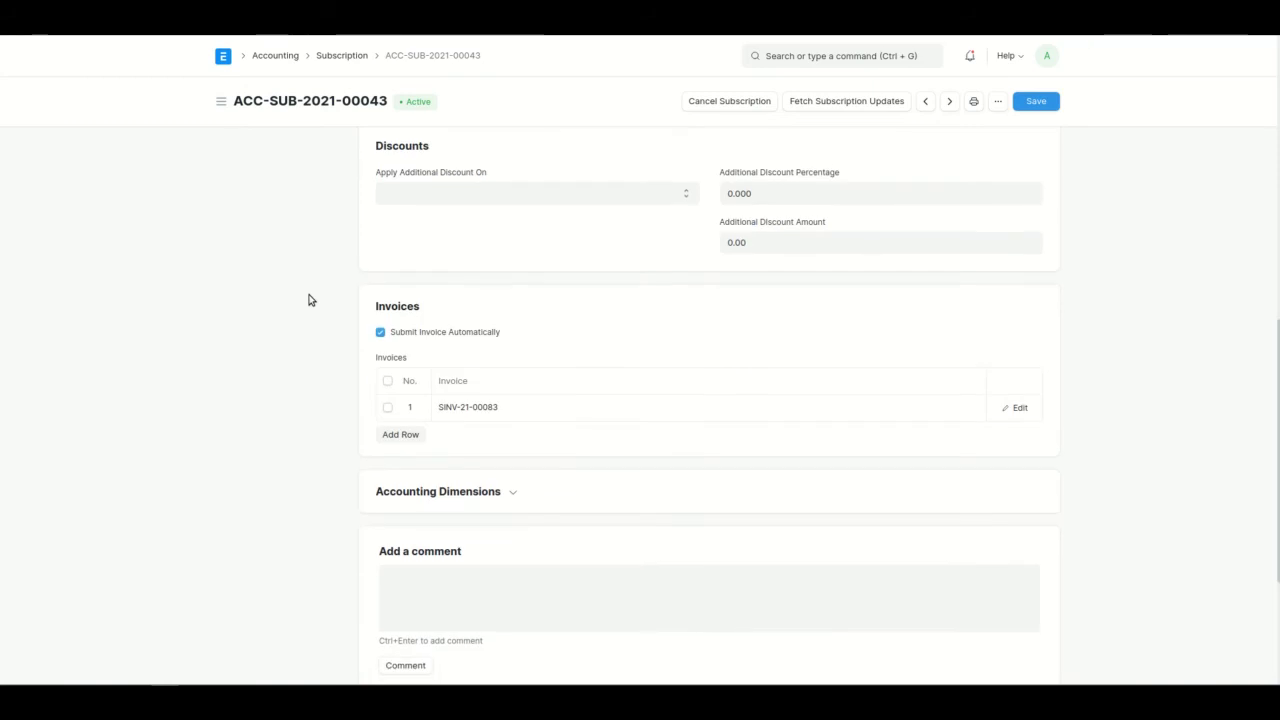
scroll(309, 298, up, 4)
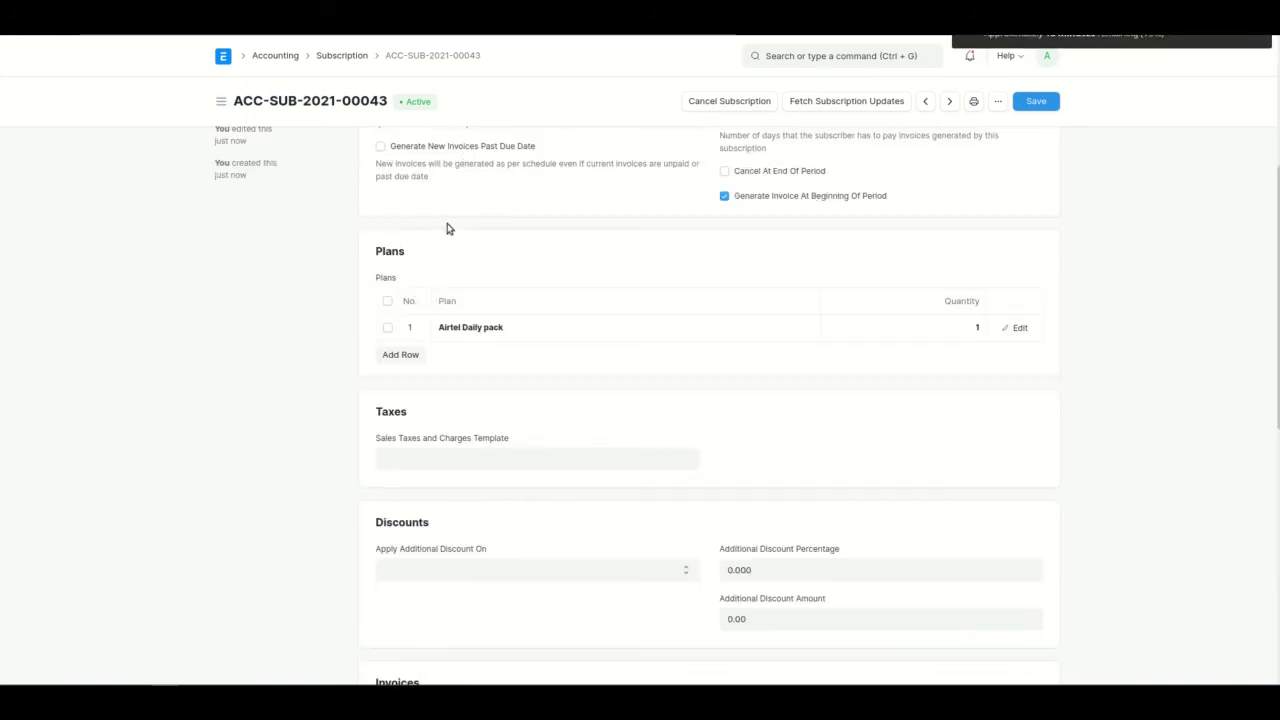
scroll(449, 229, down, 2)
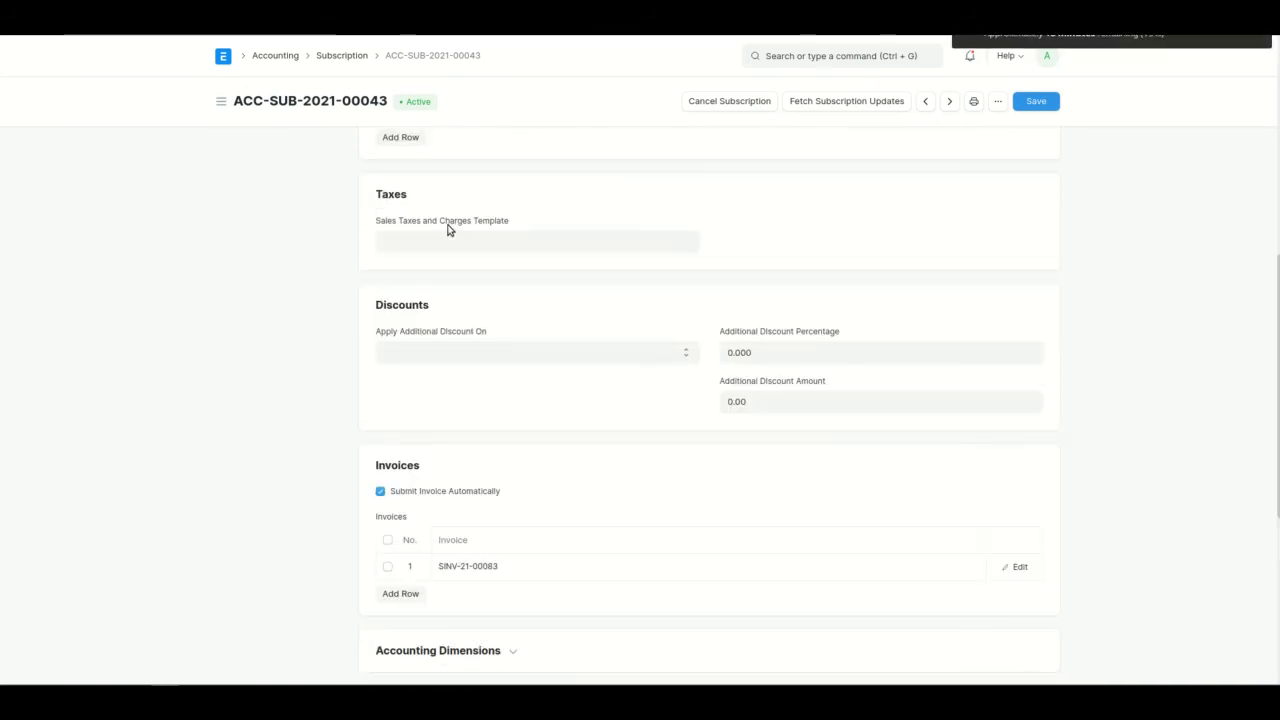
scroll(449, 229, up, 1)
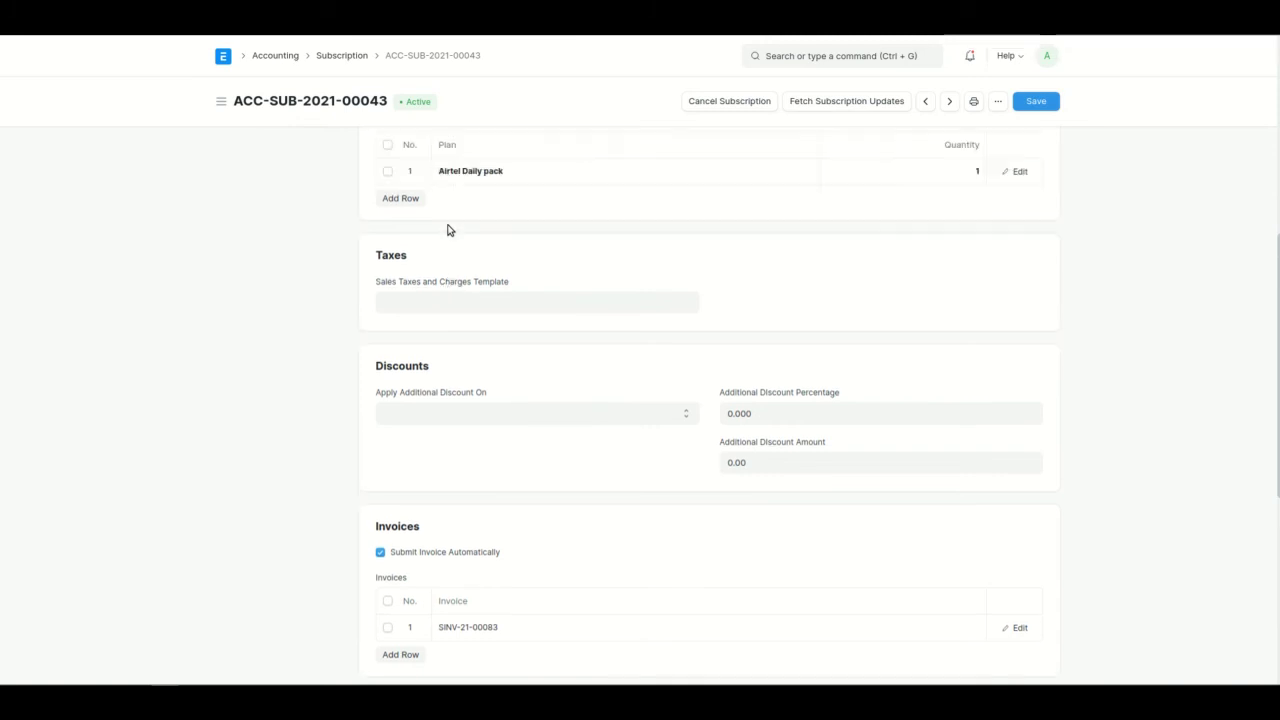
scroll(449, 229, down, 1)
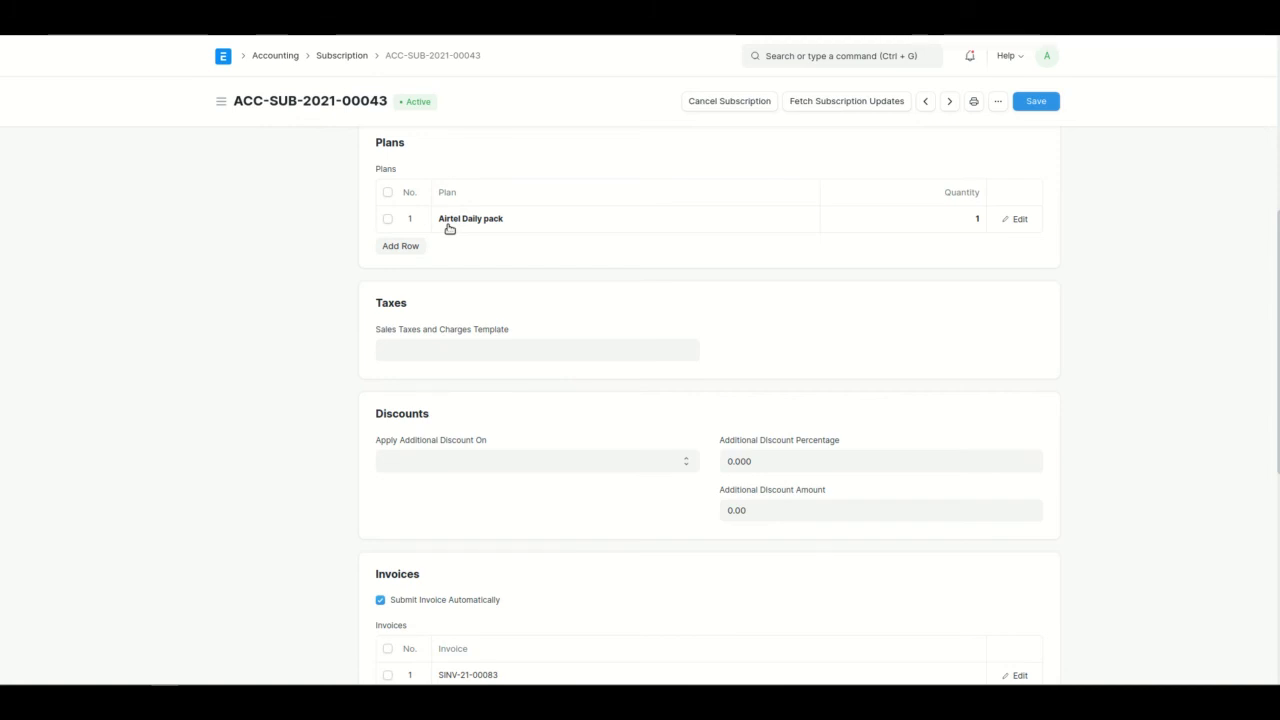
- Enable Generate New Invoices Past Due Date, save the subscription and check its Invoices table
scroll(449, 229, up, 2)
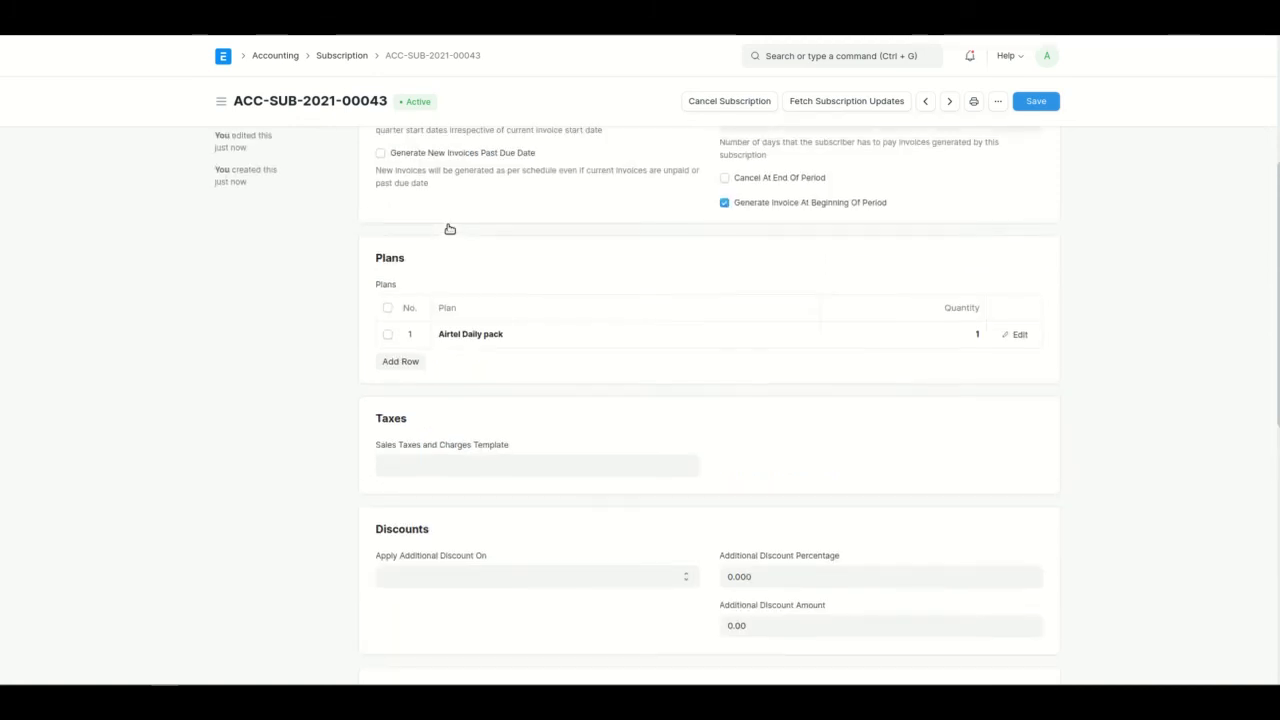
scroll(431, 254, up, 2)
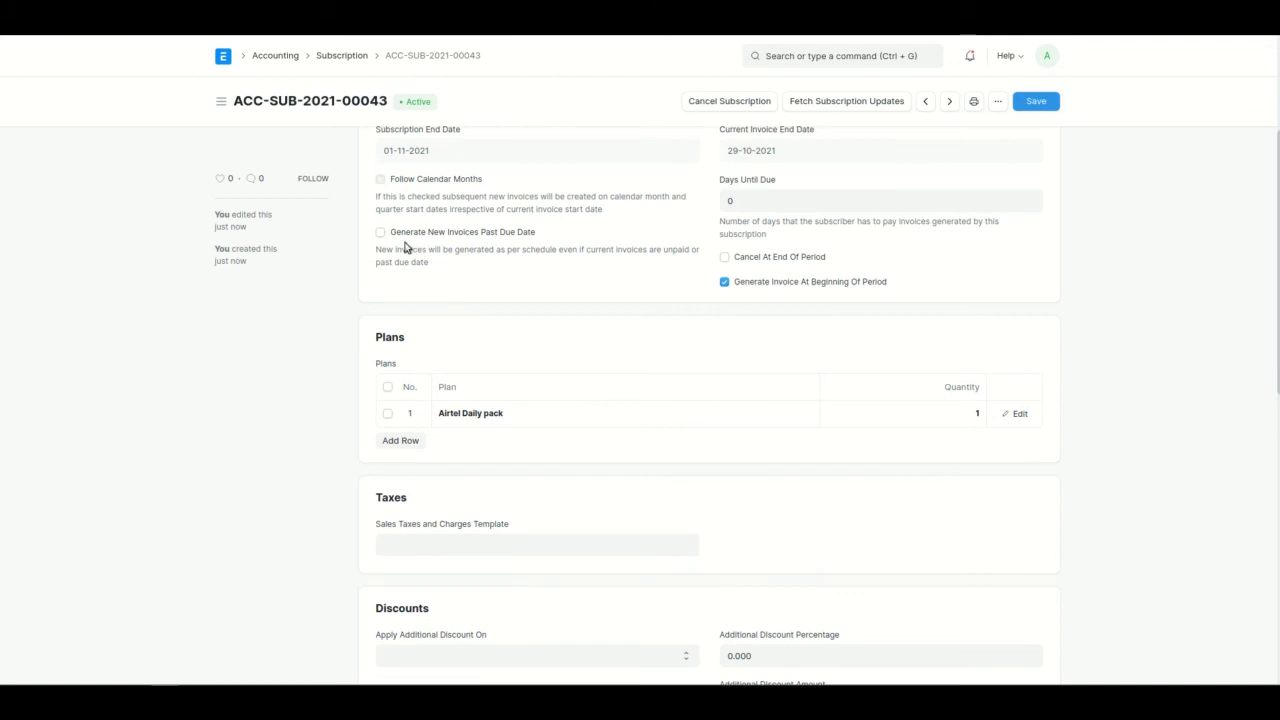
click(390, 233)
click(1043, 104)
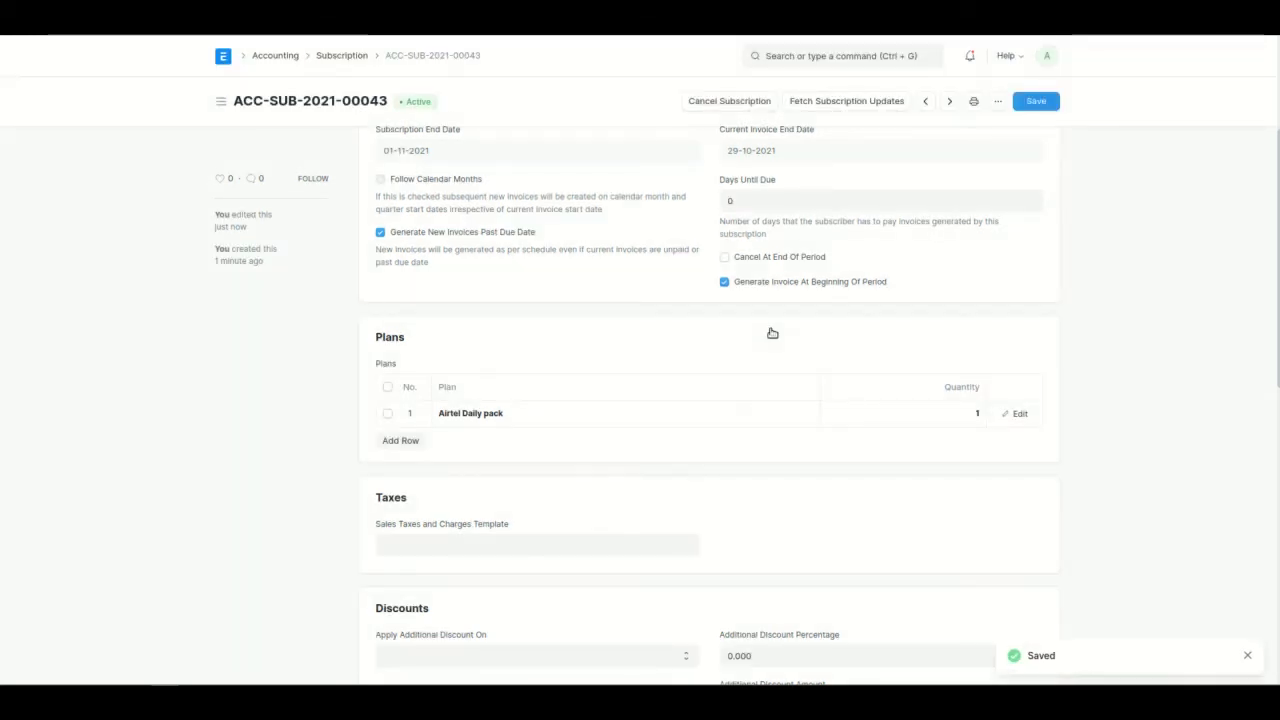
scroll(772, 333, down, 4)
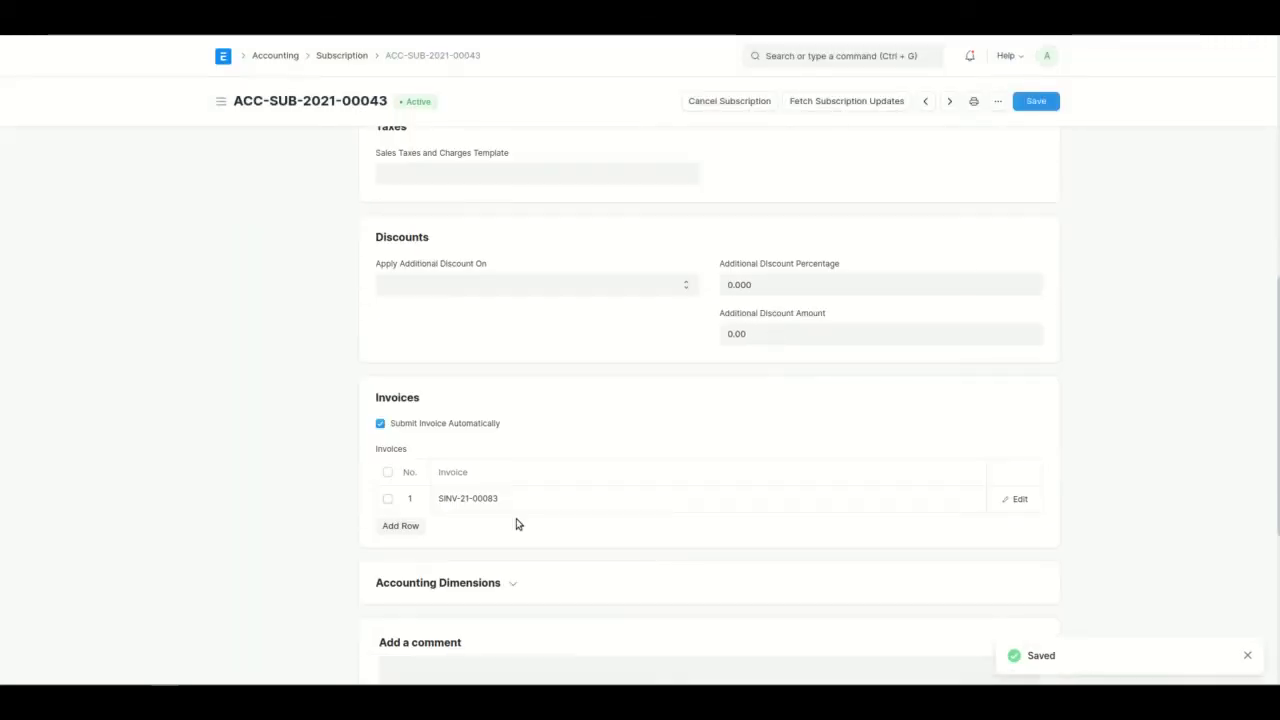
scroll(461, 597, up, 4)
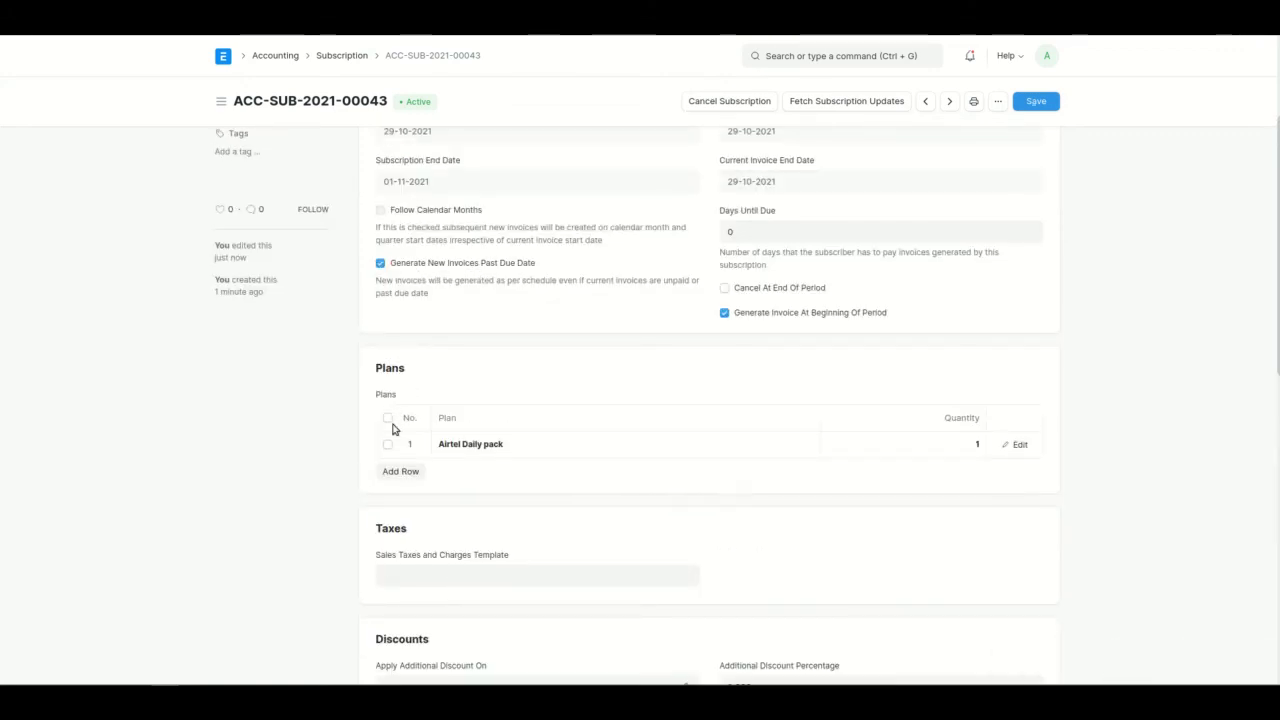
key(alt+Tab)
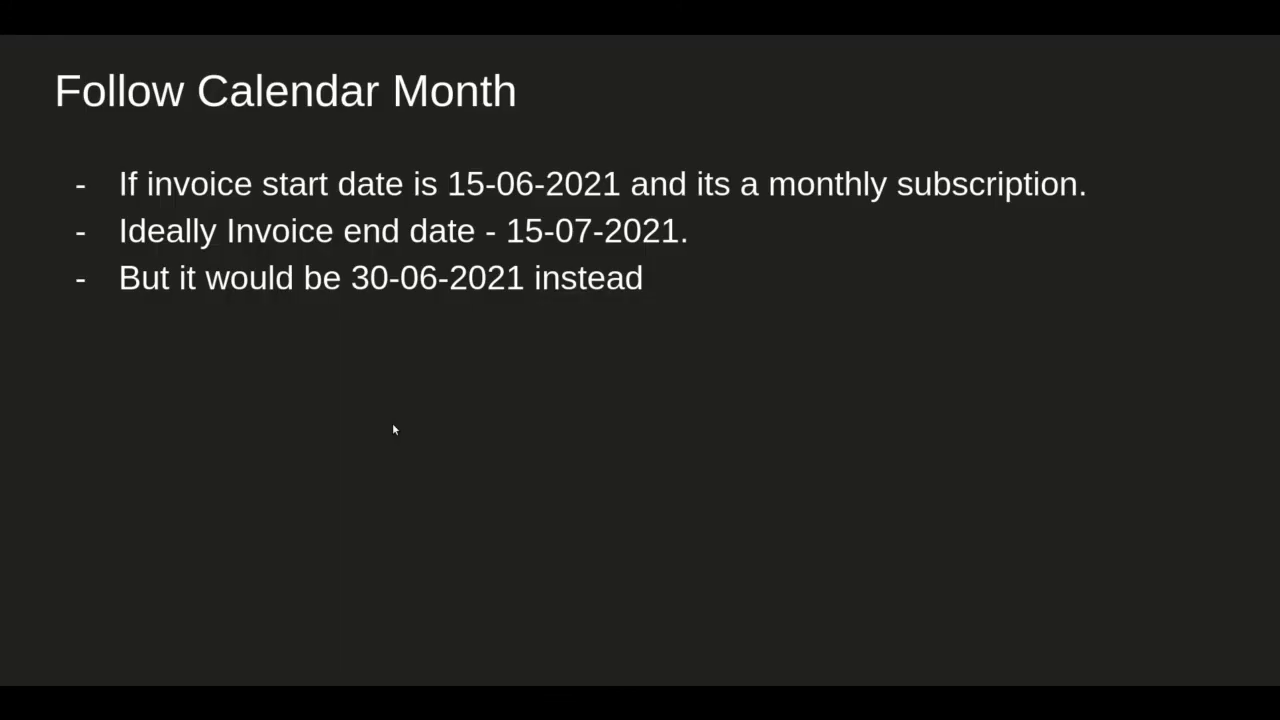
key(Right)
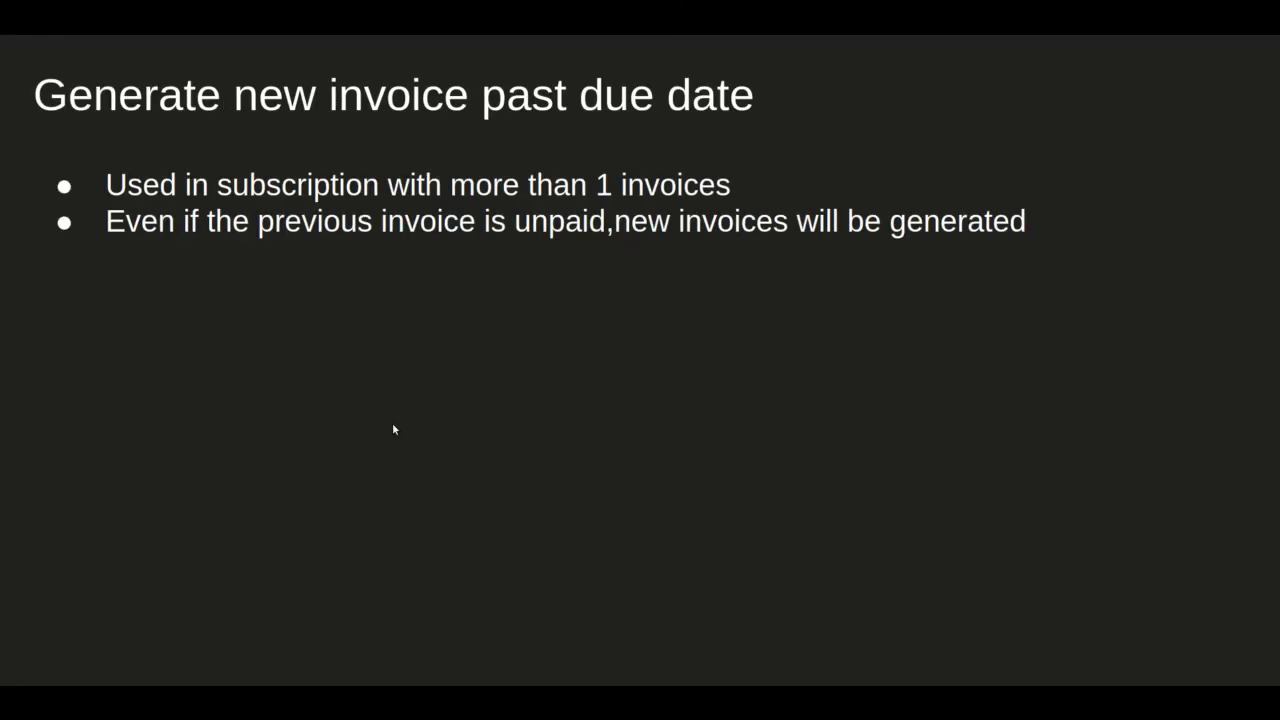
key(Right)
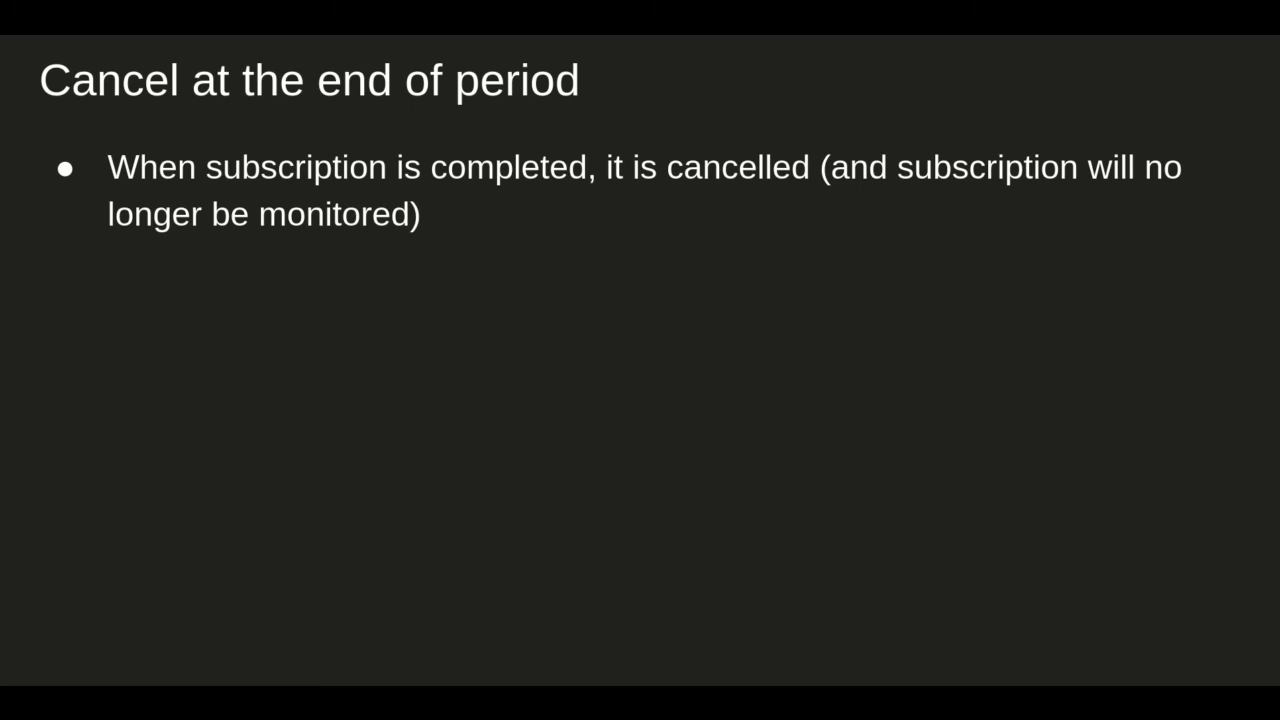
- Switch back to ERPNext, enable Cancel At End Of Period on the completed Airtel Daily pack subscription and save it
key(alt+Tab)
scroll(316, 374, up, 2)
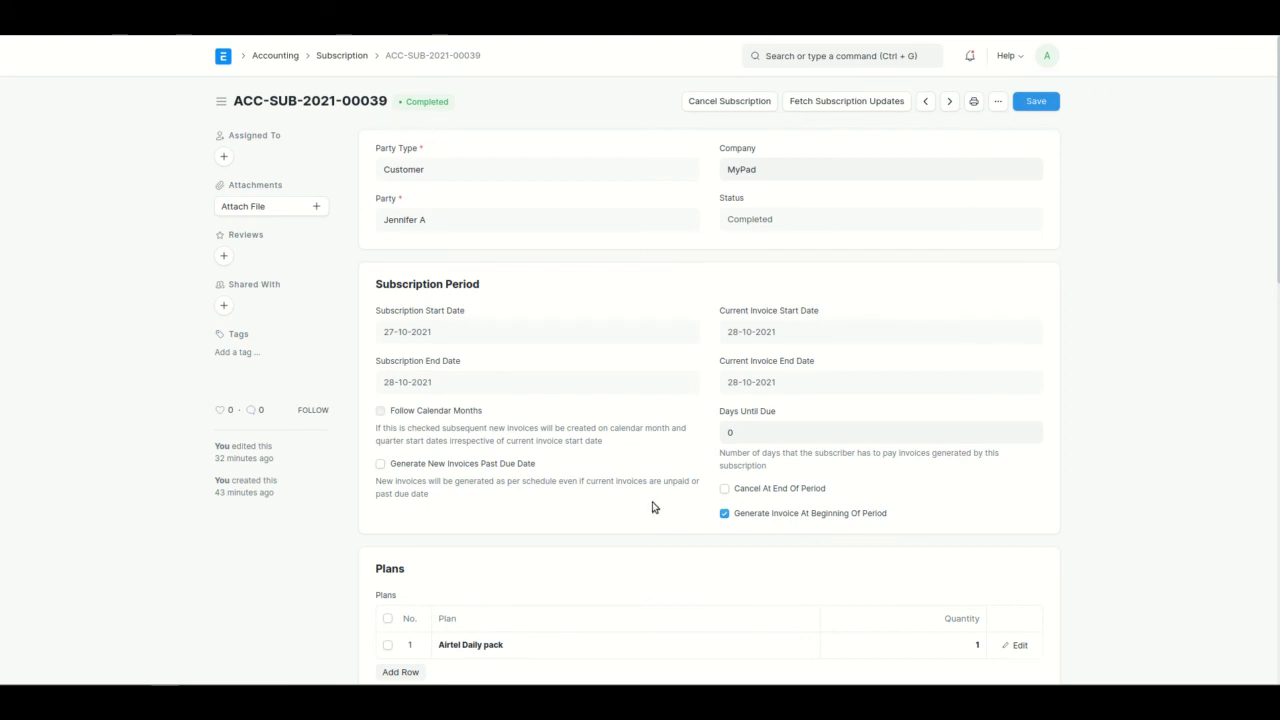
click(731, 492)
click(1043, 101)
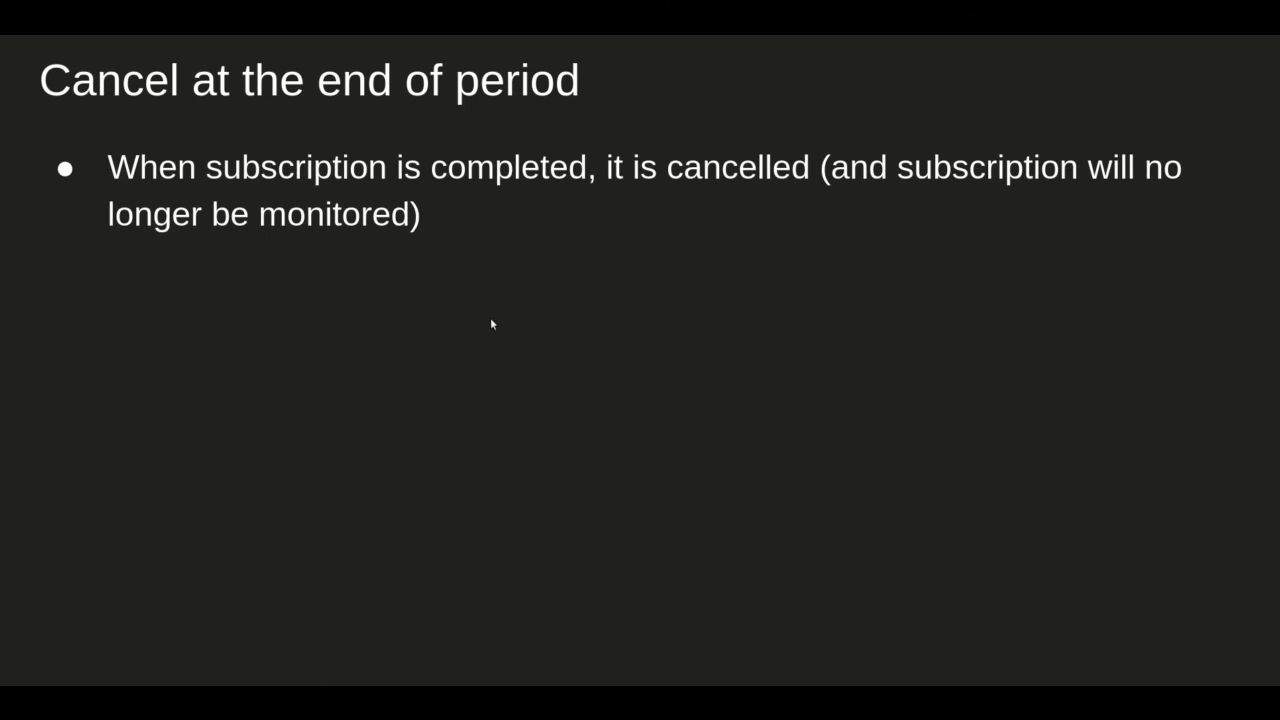
key(Right)
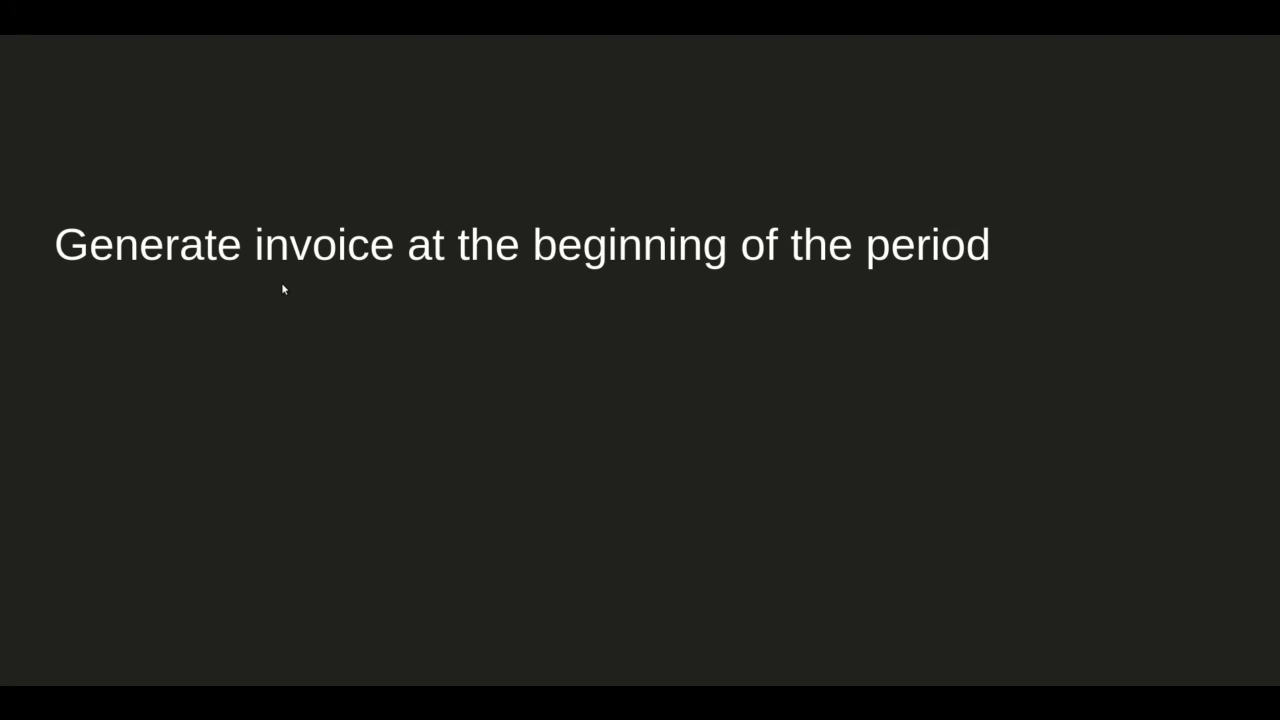
key(Right)
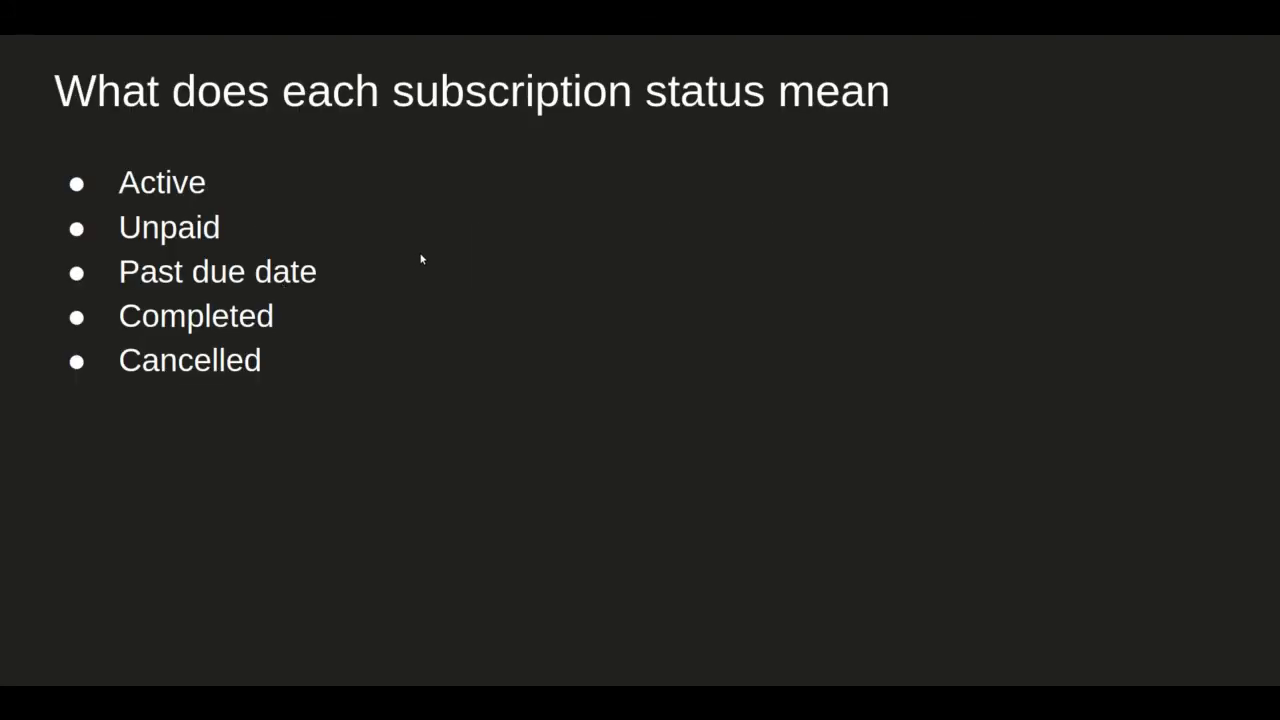